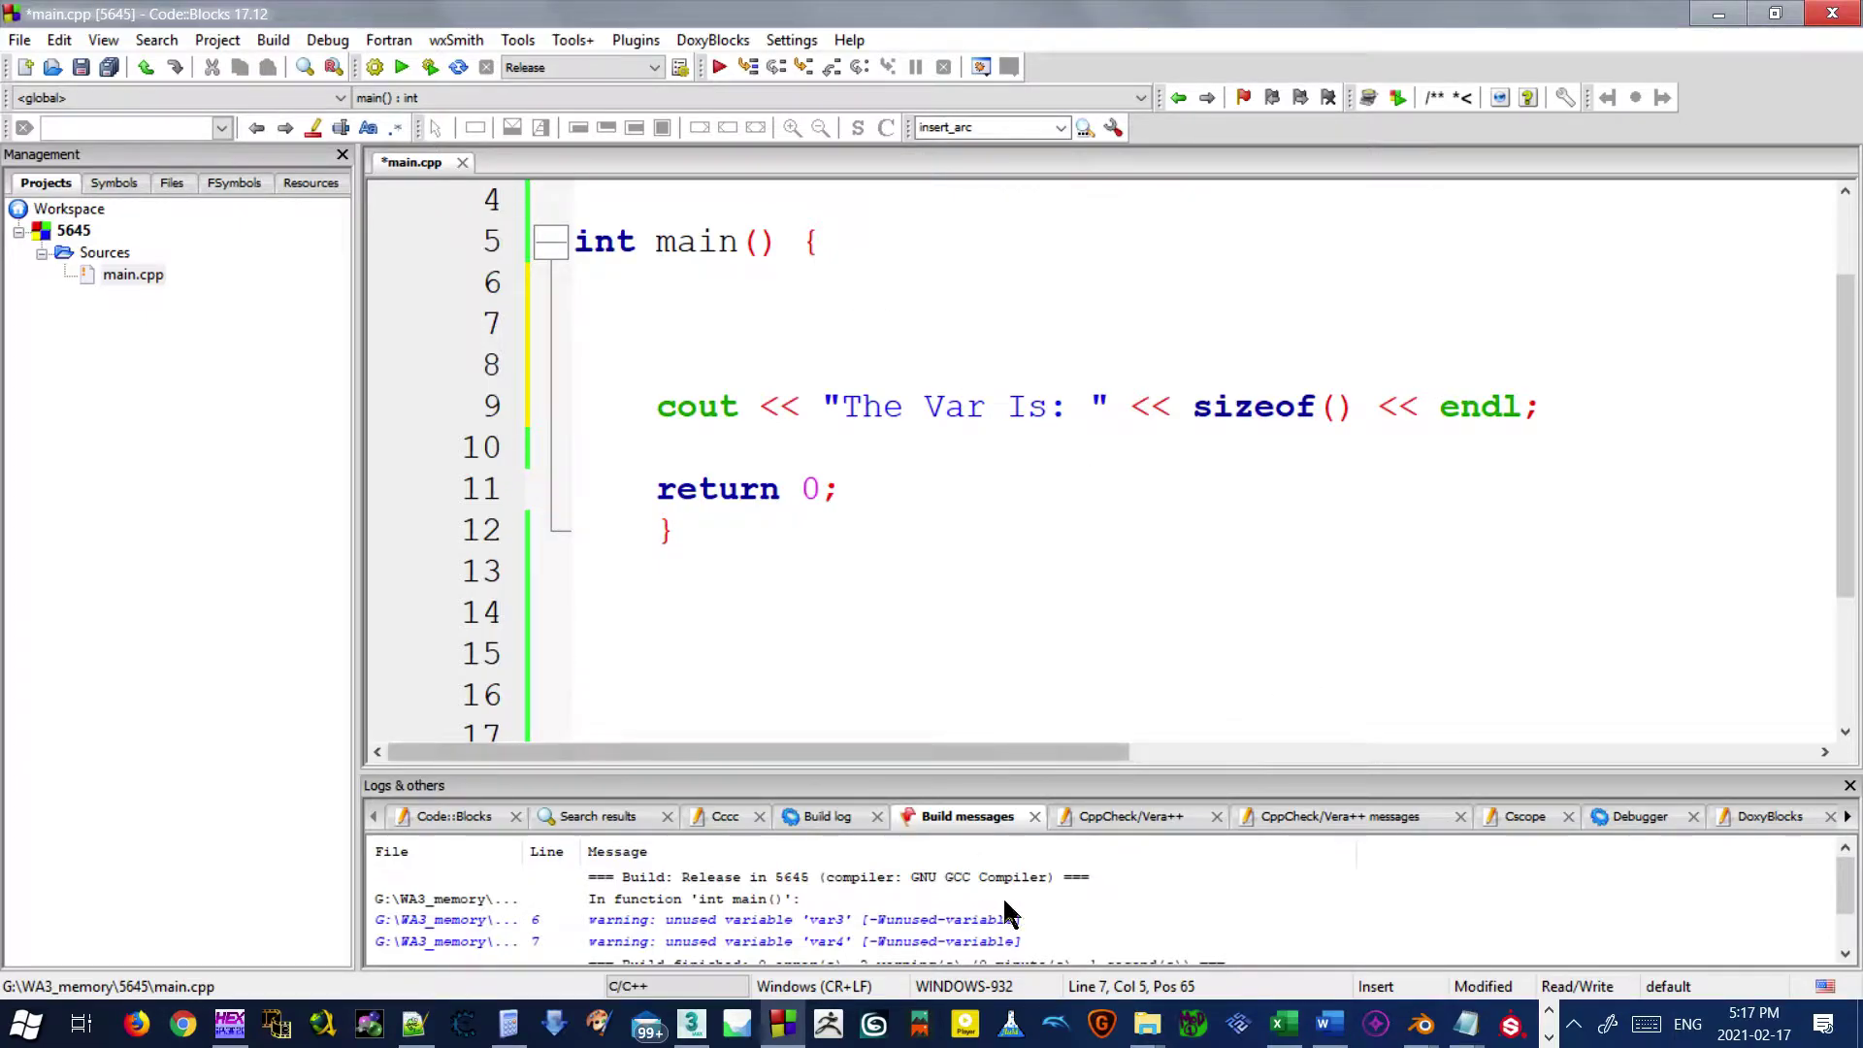
- Switch to HxD and inspect the X of the decoded XGSM text as AnsiChar / char8_t
{"action": "left_click", "coordinate": [1549, 1037]}
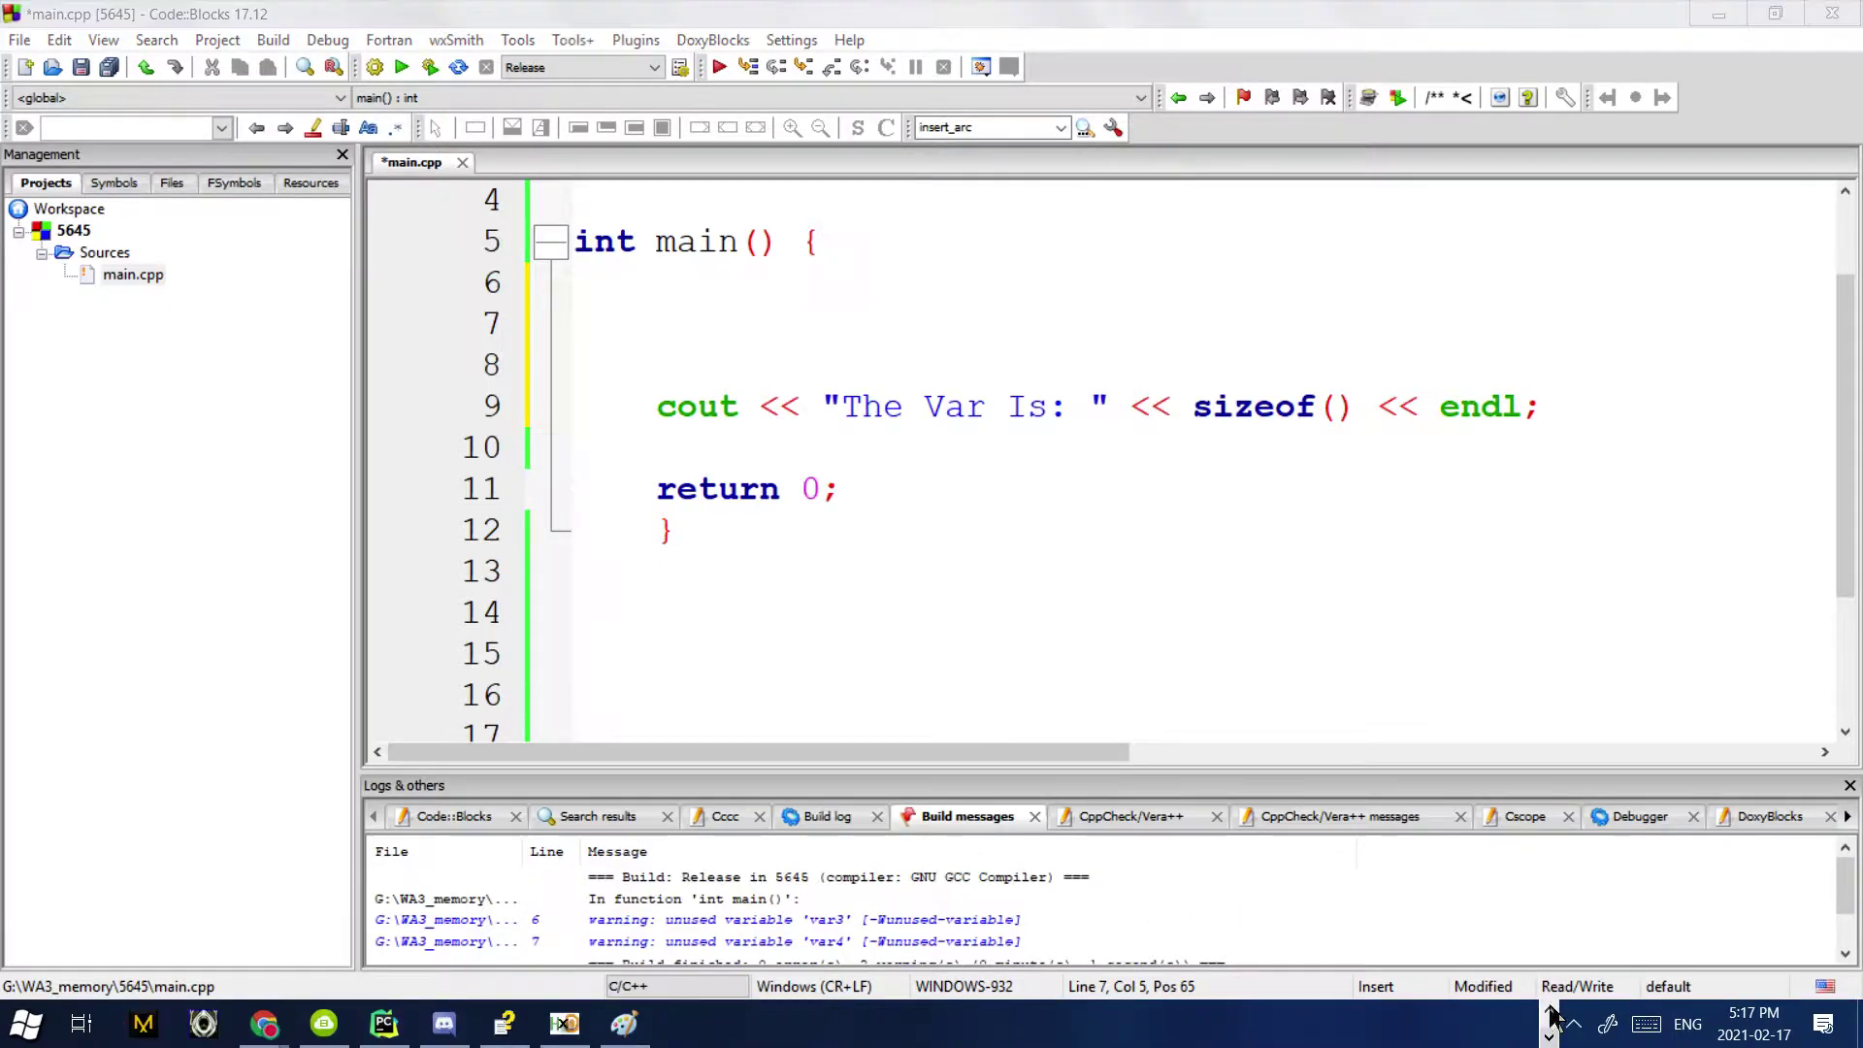
{"action": "left_click", "coordinate": [563, 1024]}
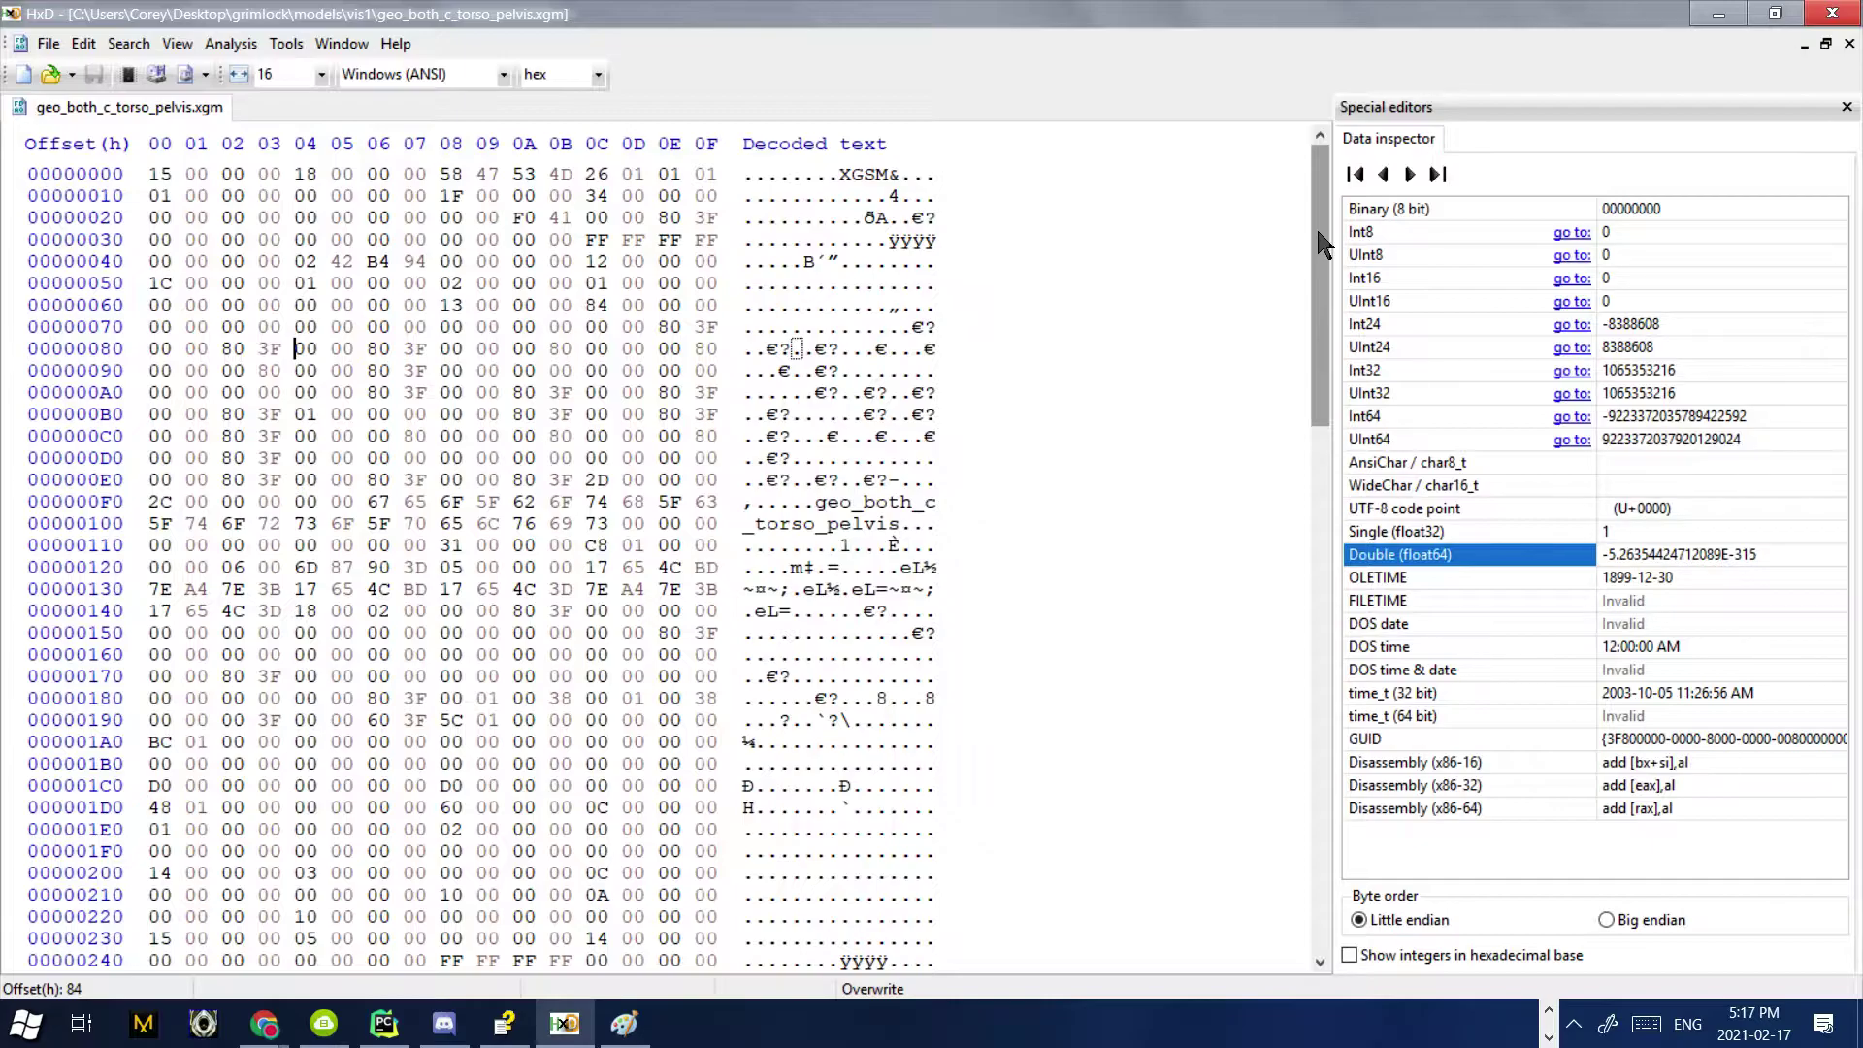
{"action": "left_click", "coordinate": [1466, 460]}
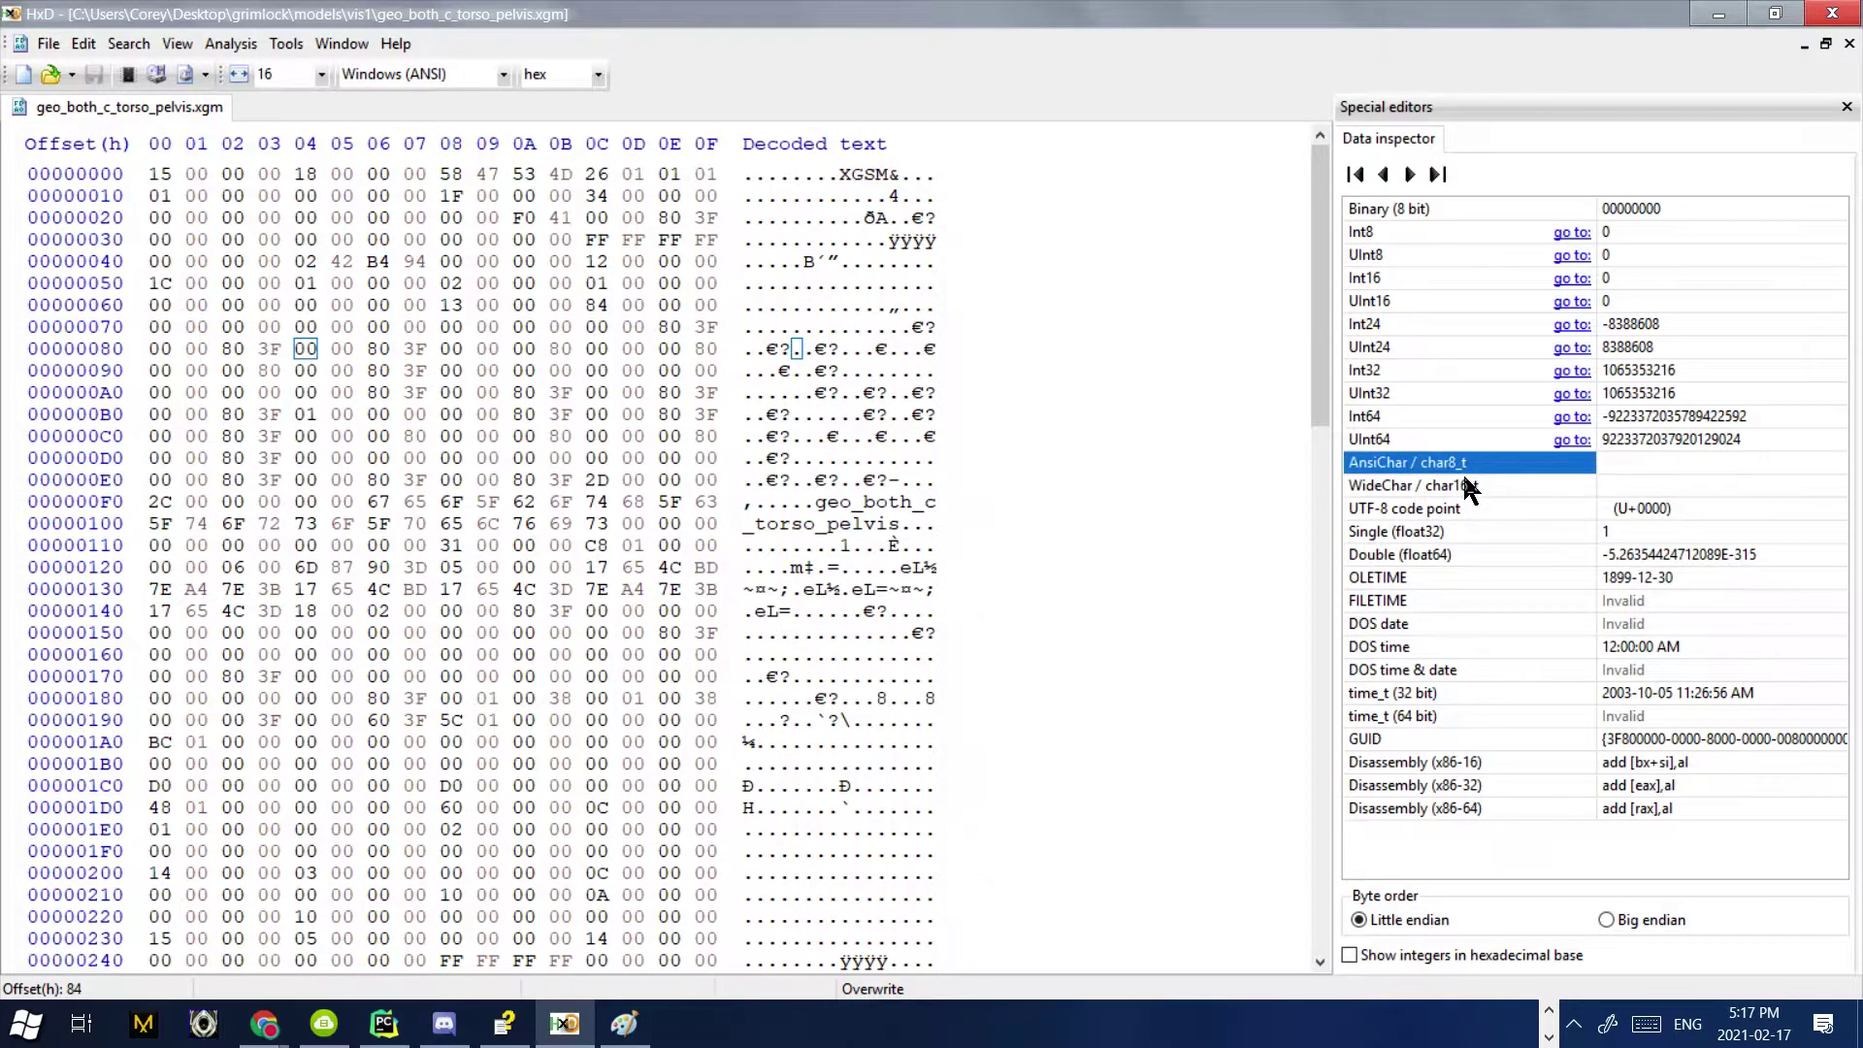
{"action": "left_click", "coordinate": [844, 175]}
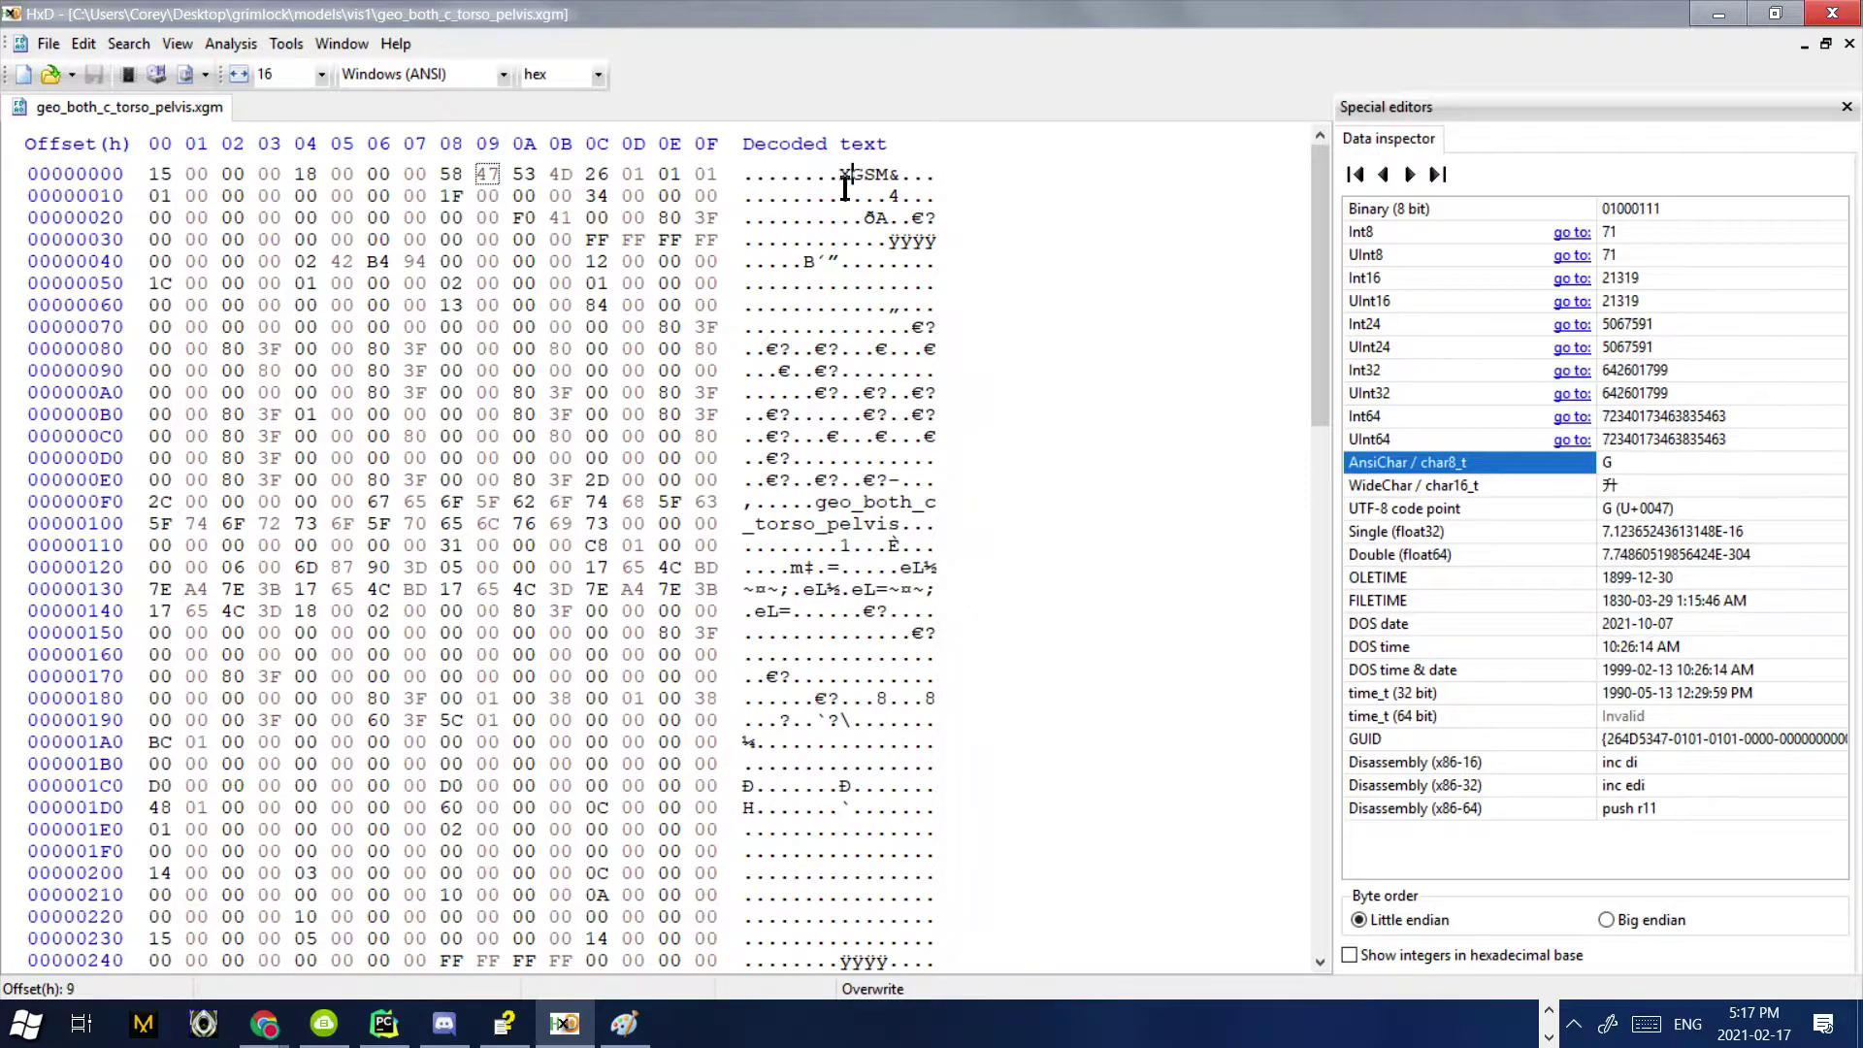
{"action": "left_click", "coordinate": [837, 183]}
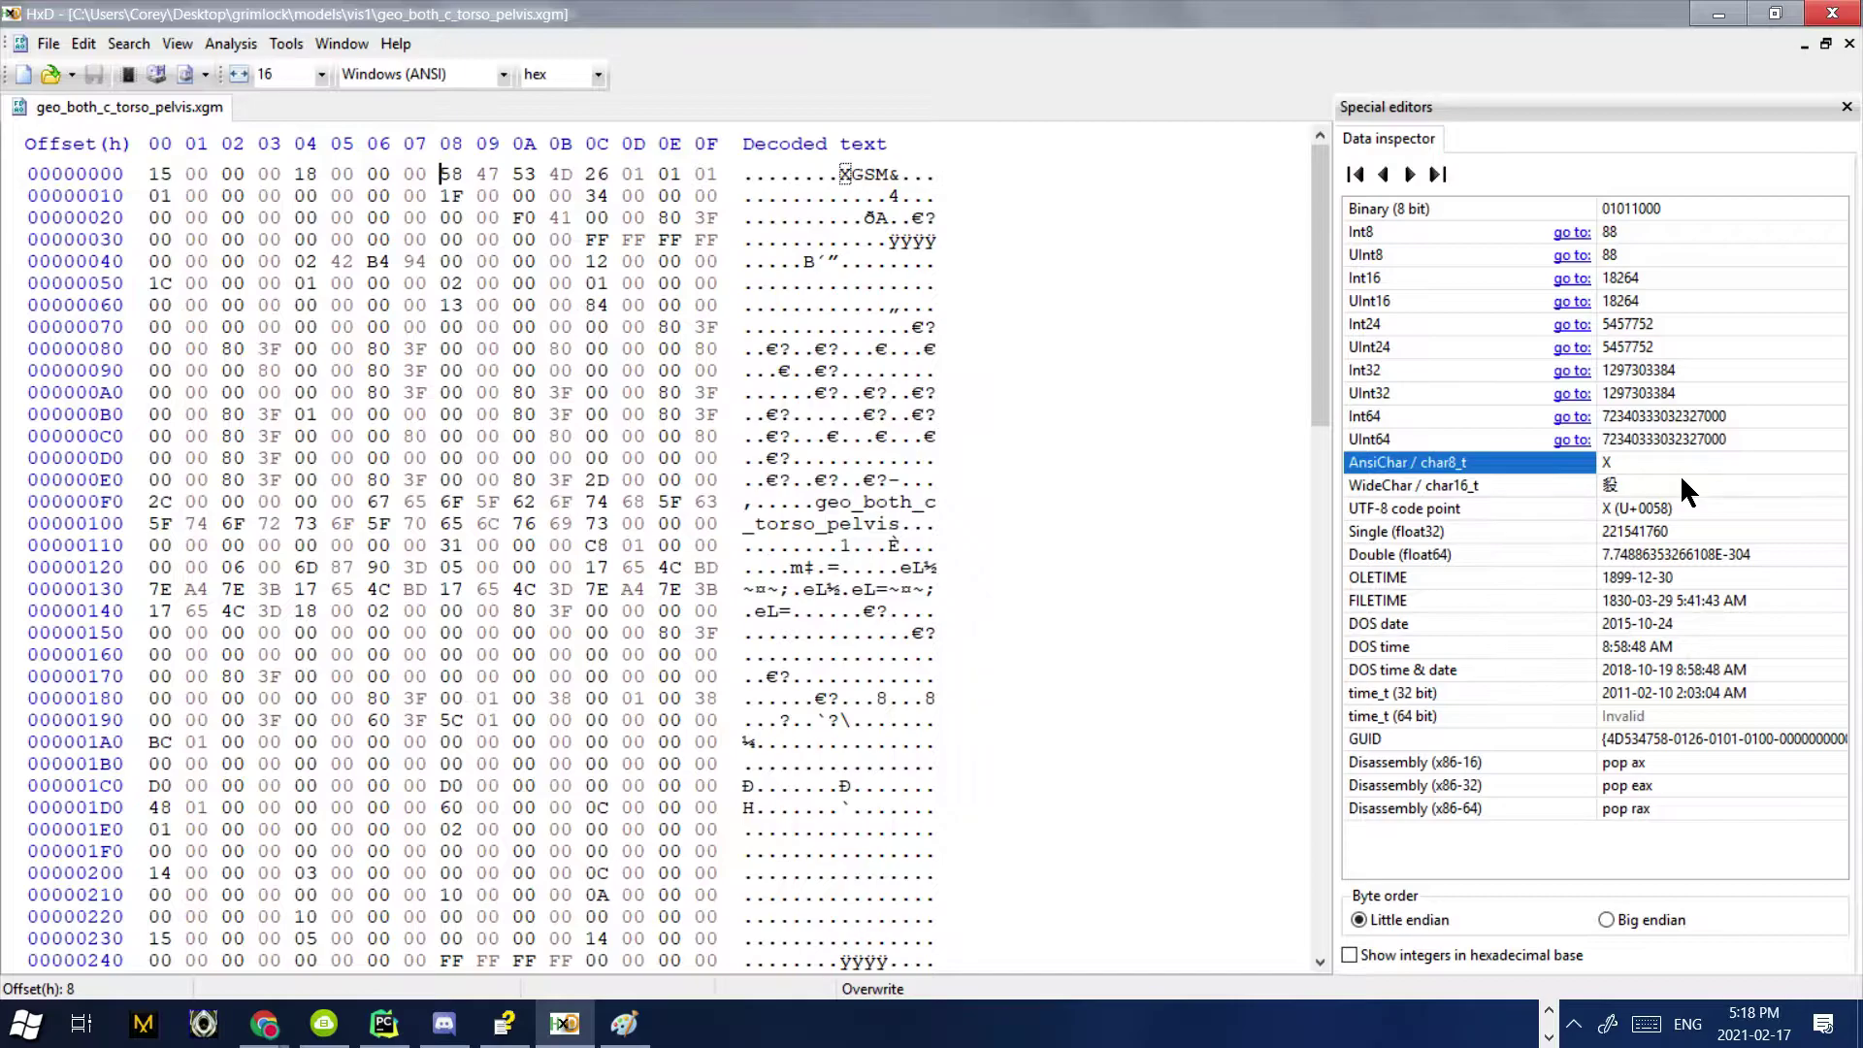
- Compare the UTF-8 code point, WideChar / char16_t and AnsiChar / char8_t interpretations of the byte at offset 8
{"action": "left_click", "coordinate": [1378, 504]}
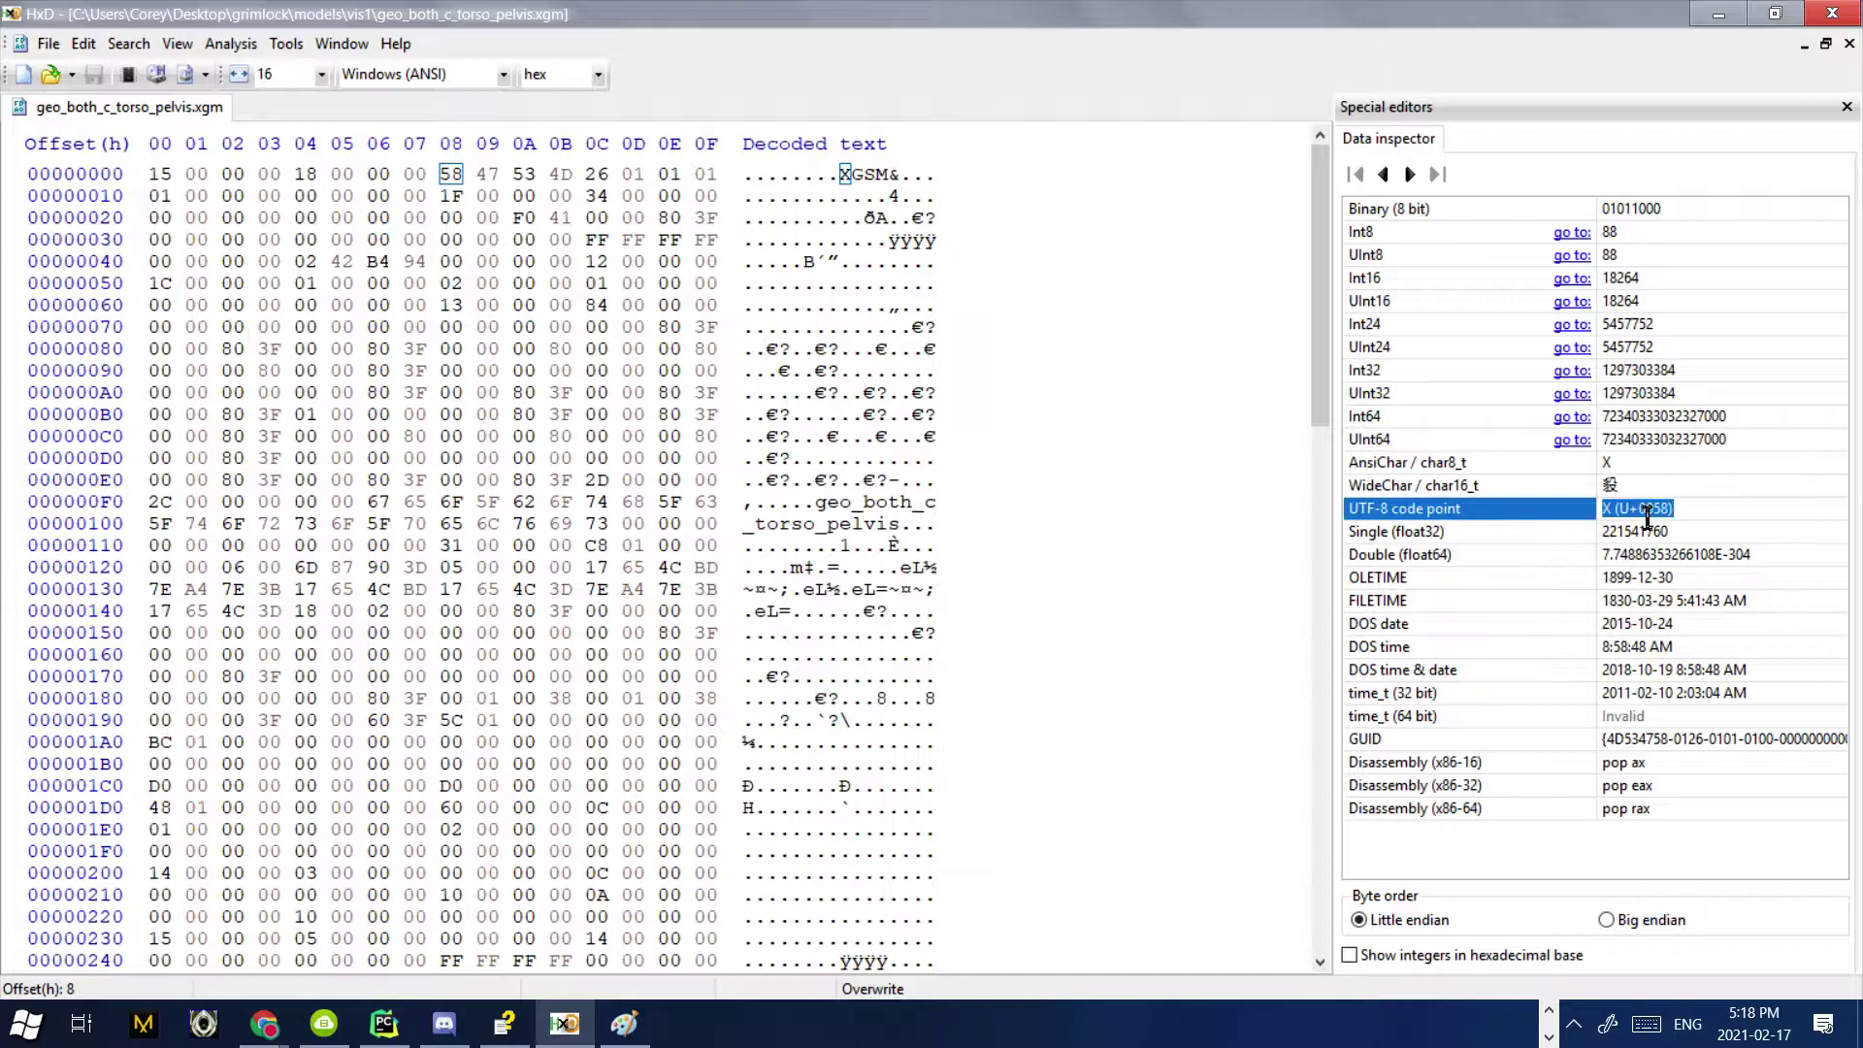
{"action": "left_click", "coordinate": [1415, 493]}
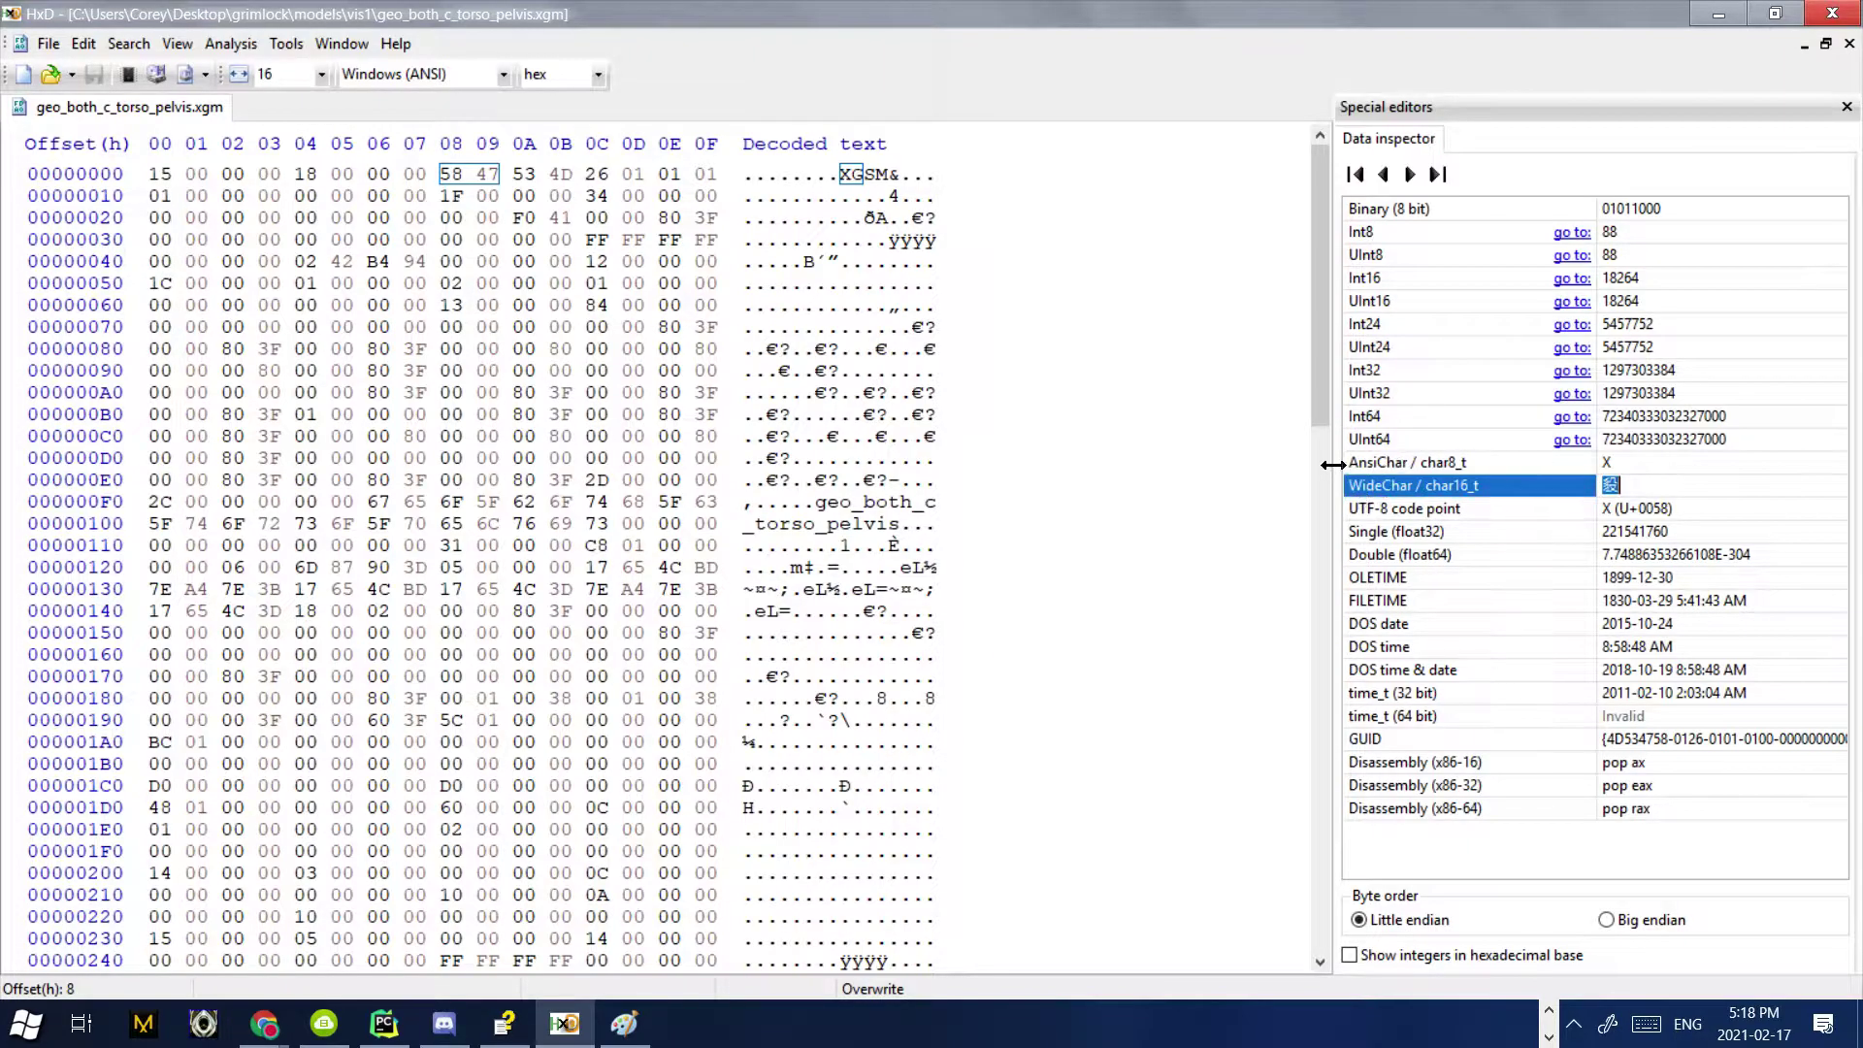
{"action": "left_click", "coordinate": [1416, 462]}
{"action": "left_click", "coordinate": [1426, 508]}
{"action": "left_click", "coordinate": [1435, 466]}
{"action": "left_click", "coordinate": [1441, 485]}
{"action": "left_click", "coordinate": [1446, 507]}
{"action": "left_click", "coordinate": [1451, 487]}
{"action": "left_click", "coordinate": [1457, 505]}
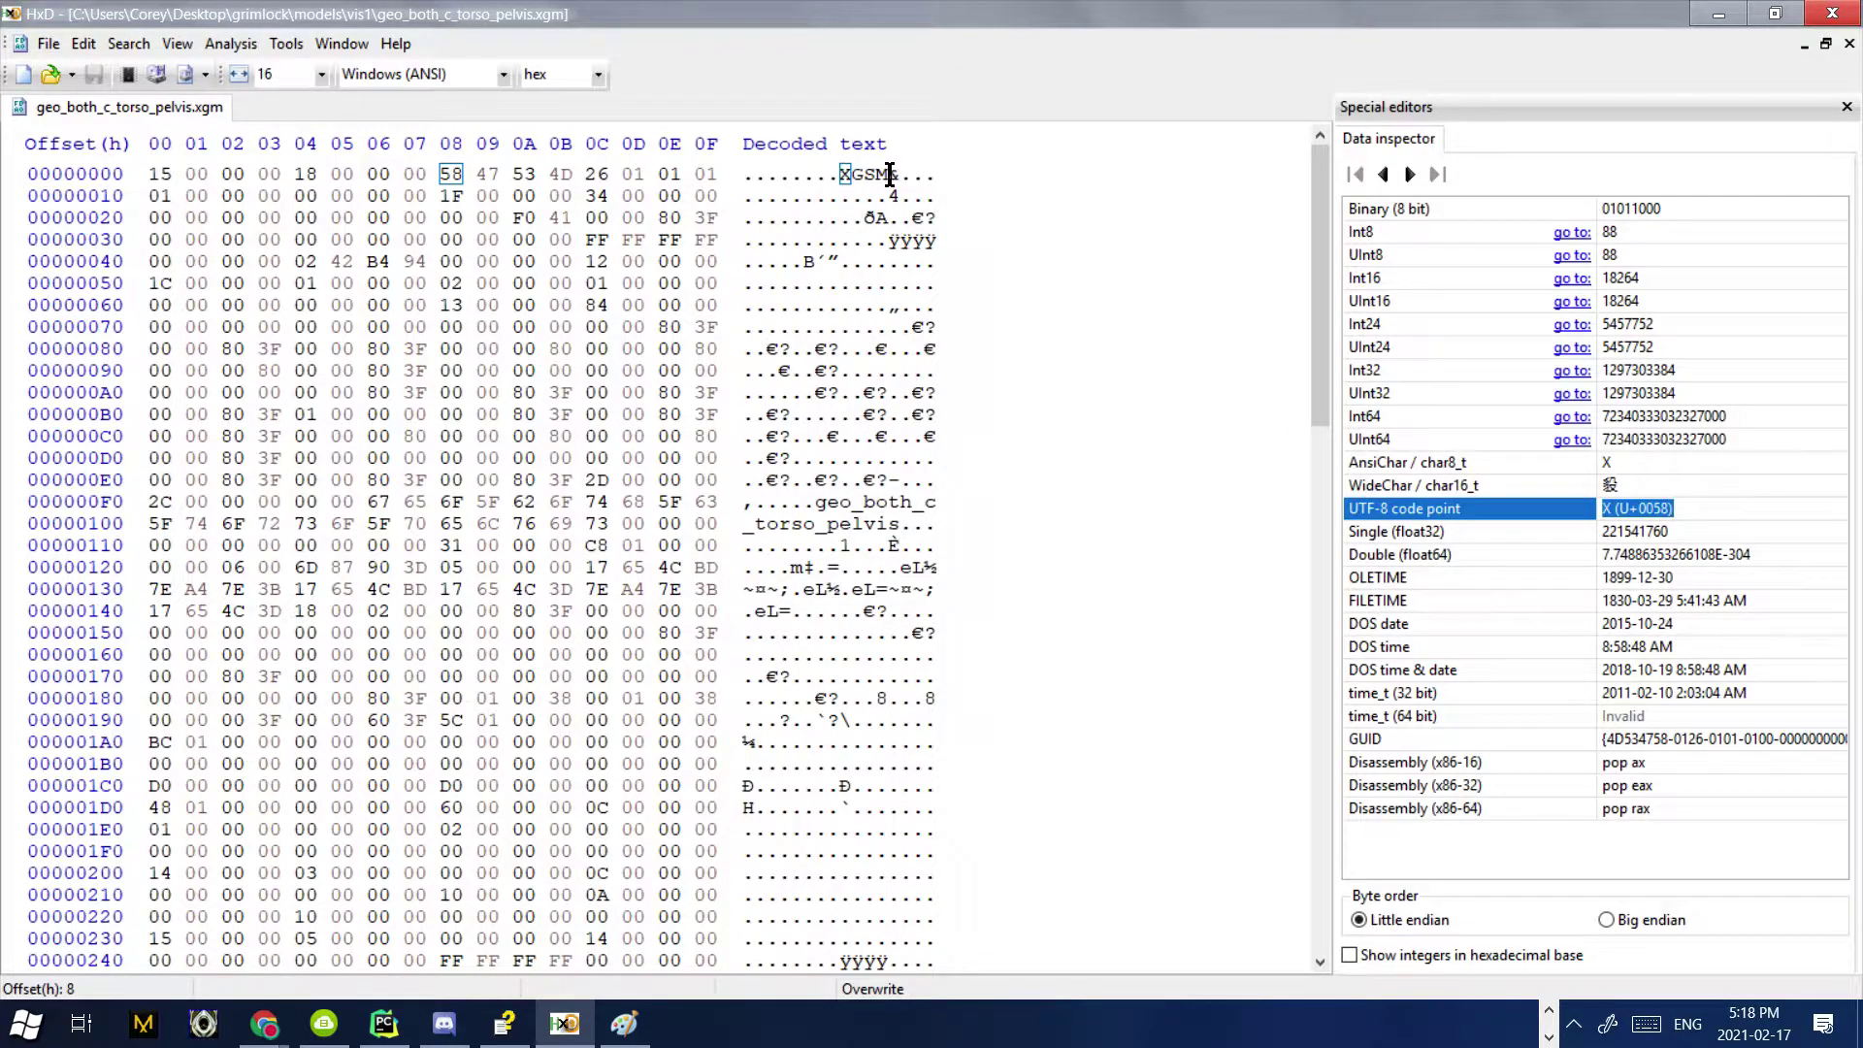
- Inspect the start of the geo_both_c_torso_pelvis text at offset F6 as Double (float64)
{"action": "left_click", "coordinate": [817, 500]}
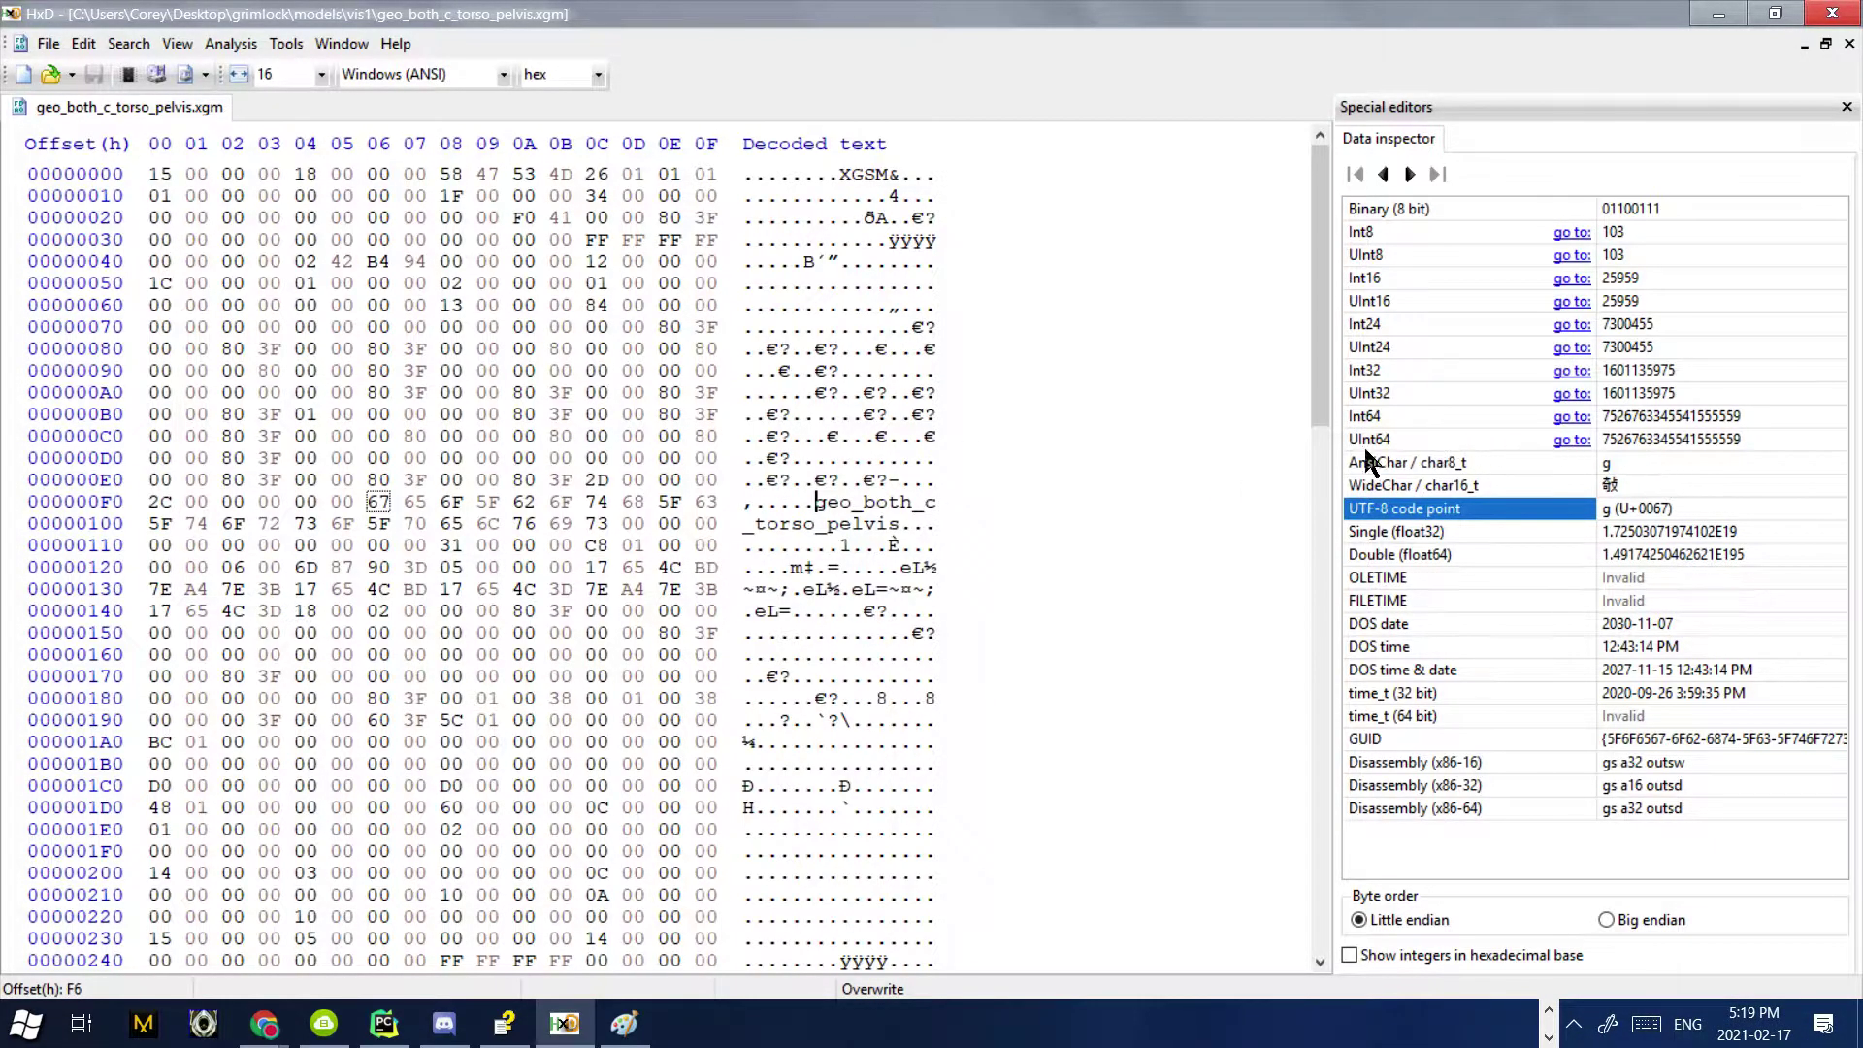
{"action": "left_click", "coordinate": [1391, 535]}
{"action": "left_click", "coordinate": [1415, 555]}
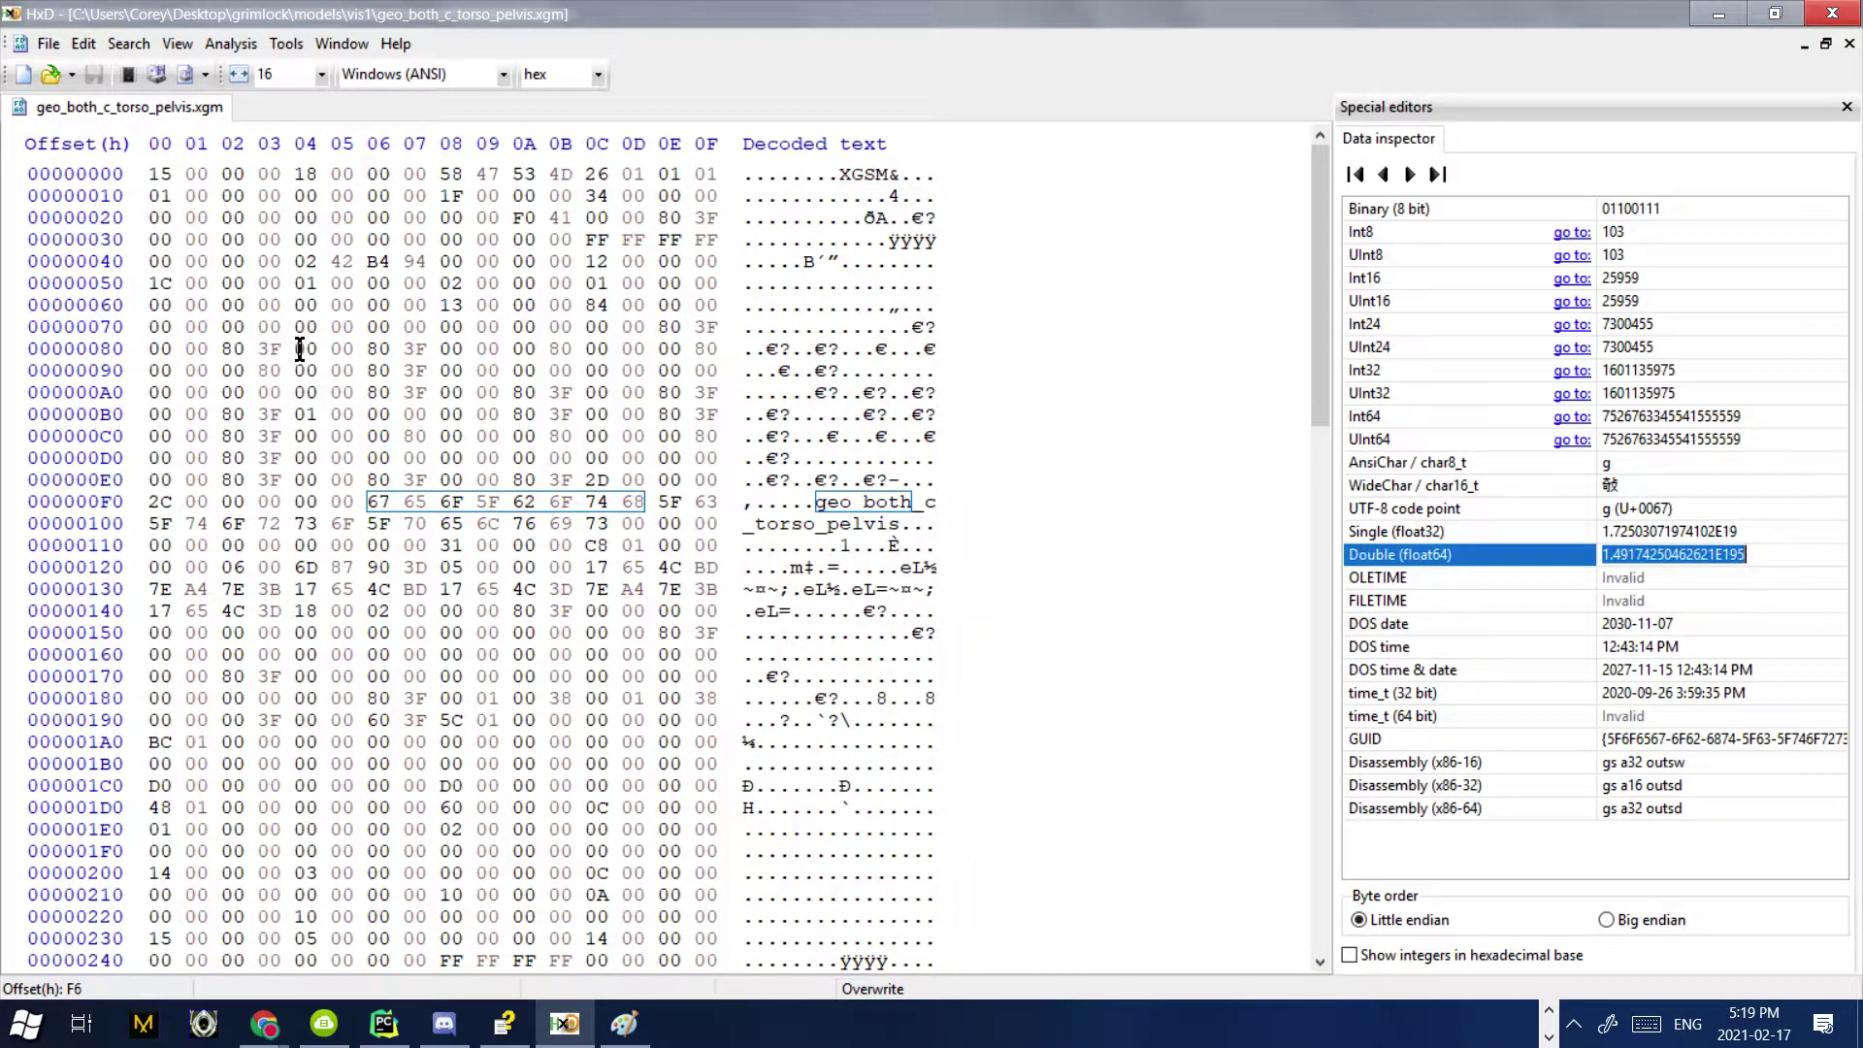
{"action": "key", "text": "Escape"}
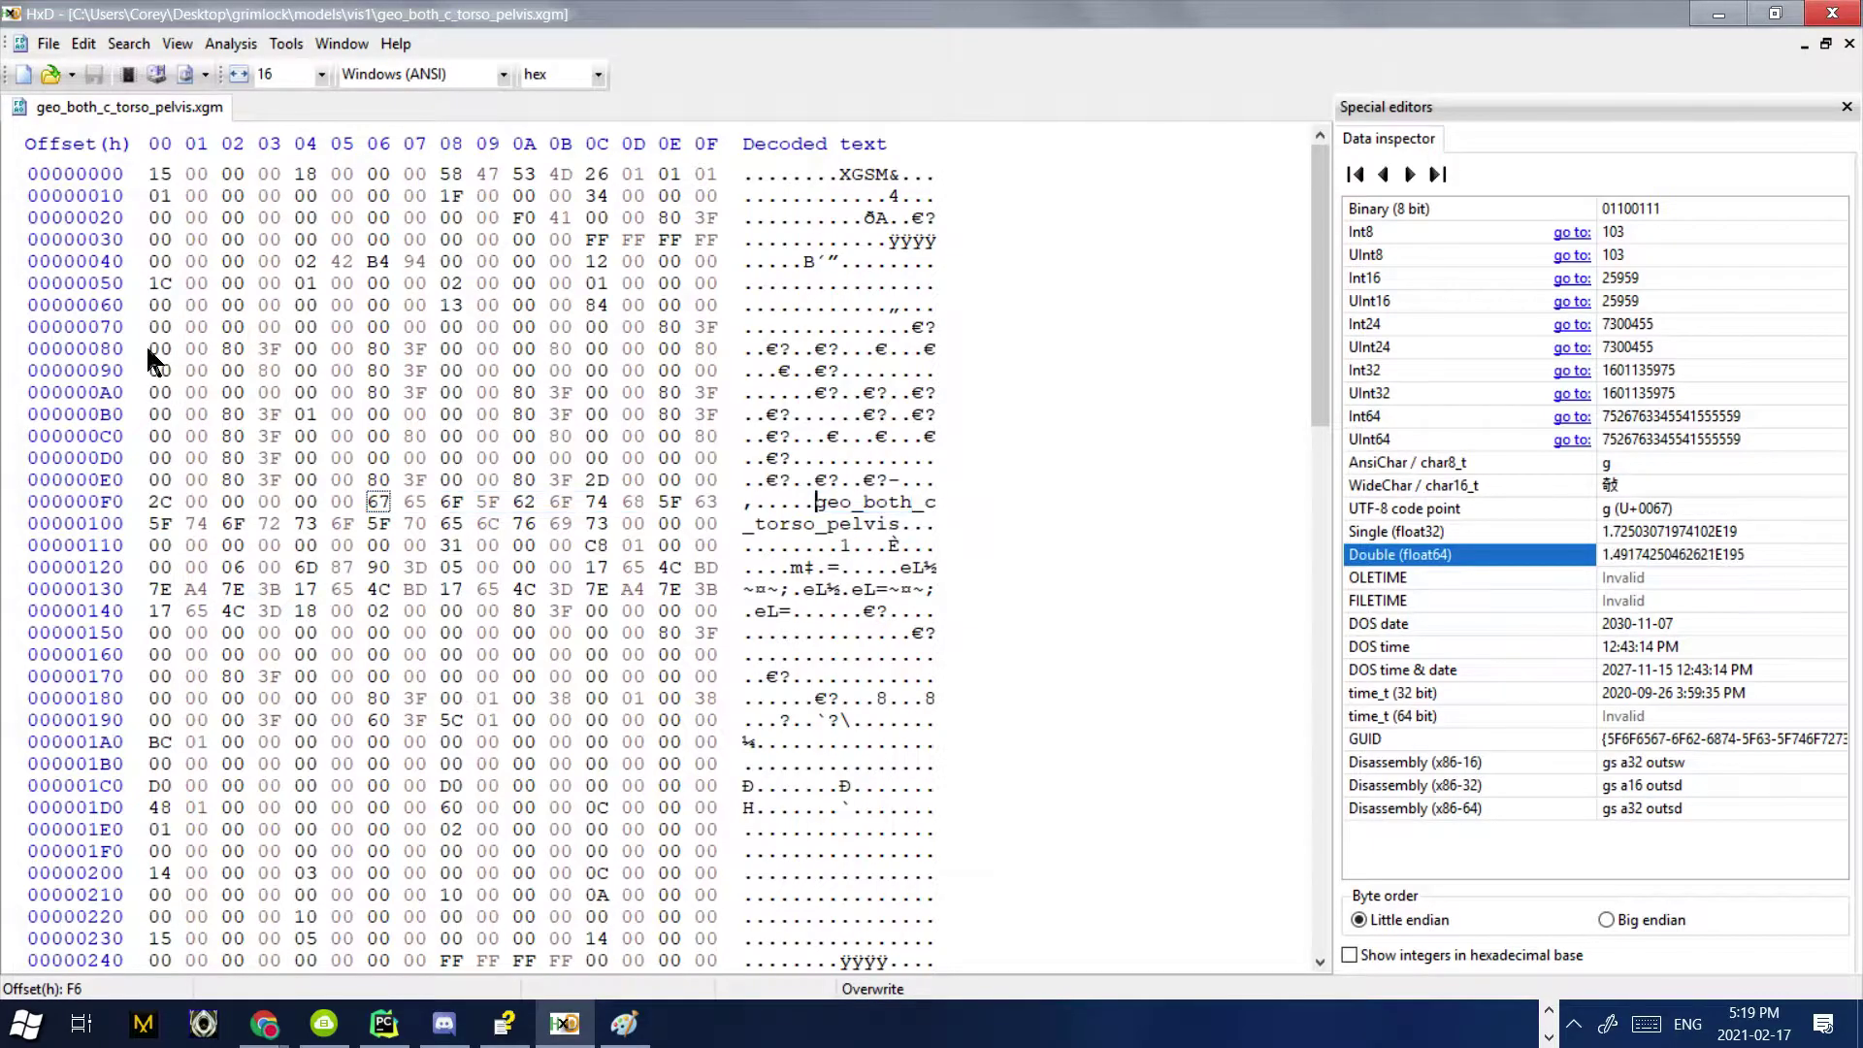
- Inspect the bytes at offset 80 as Single (float32) and as Int32
{"action": "left_click", "coordinate": [147, 353]}
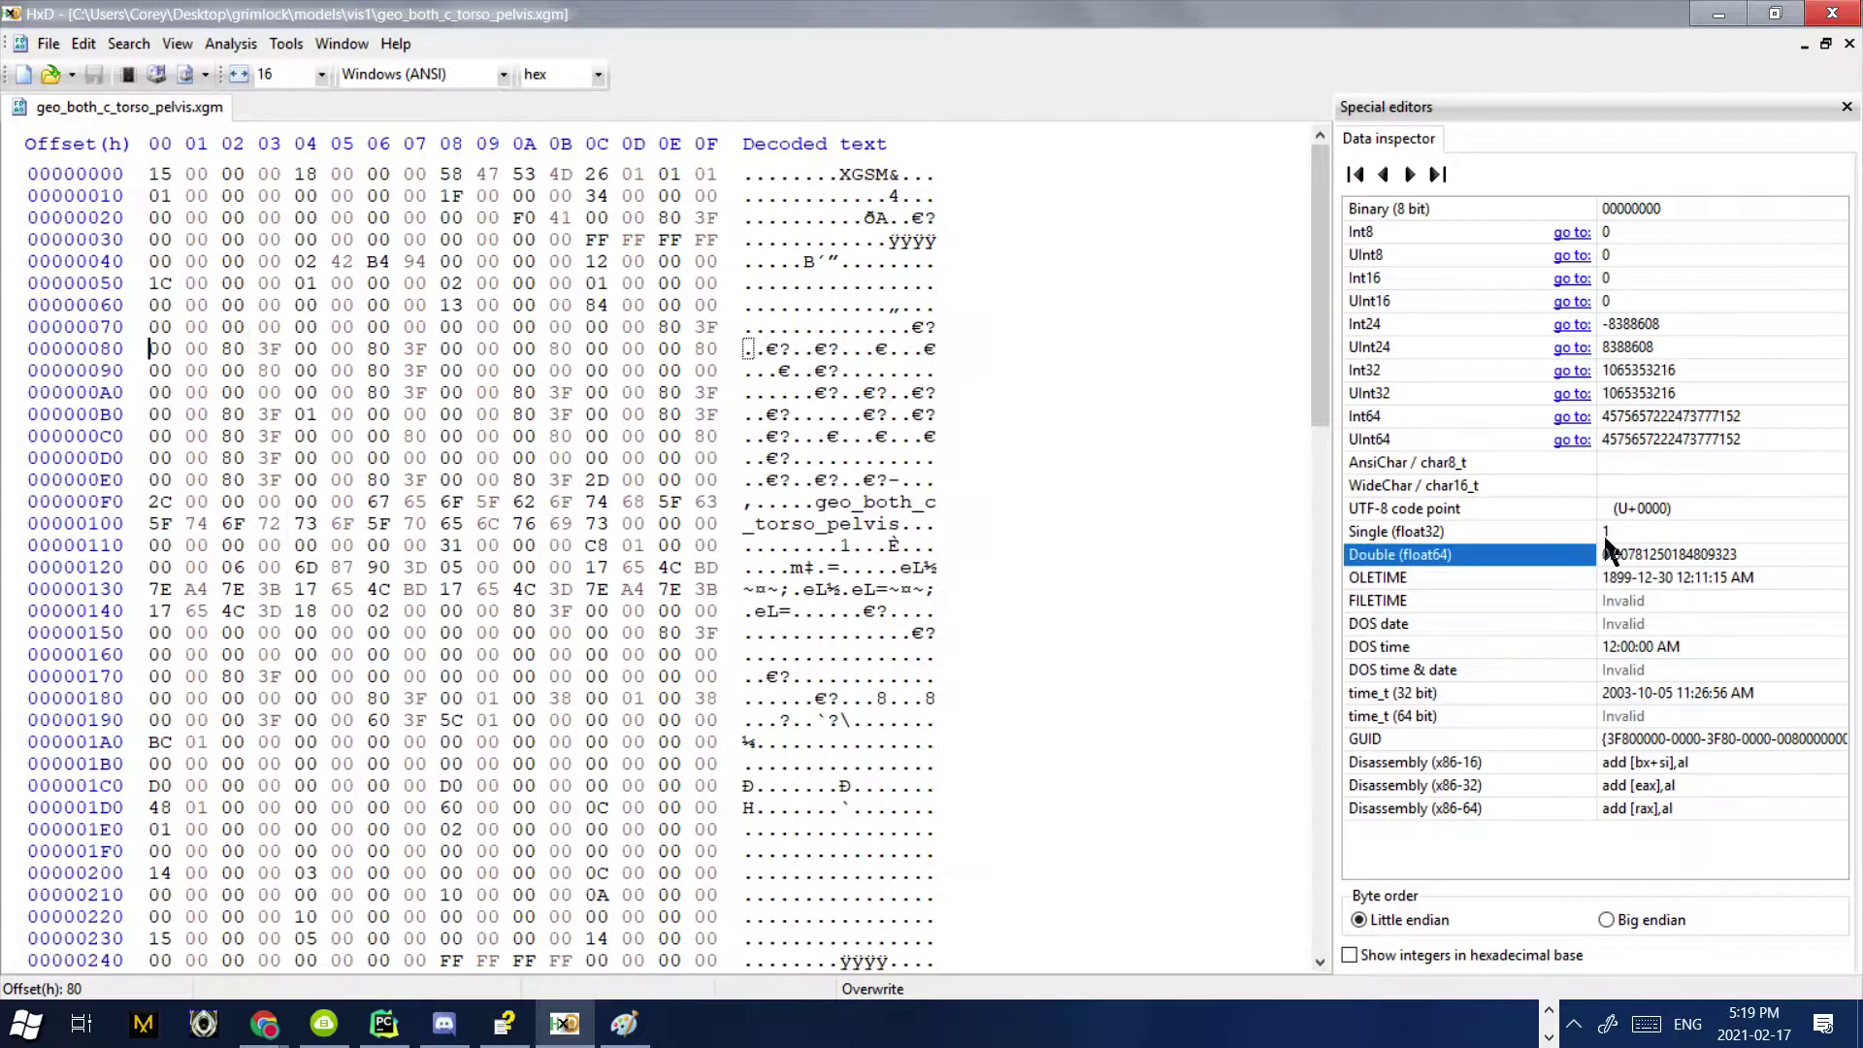
{"action": "left_click", "coordinate": [1608, 531]}
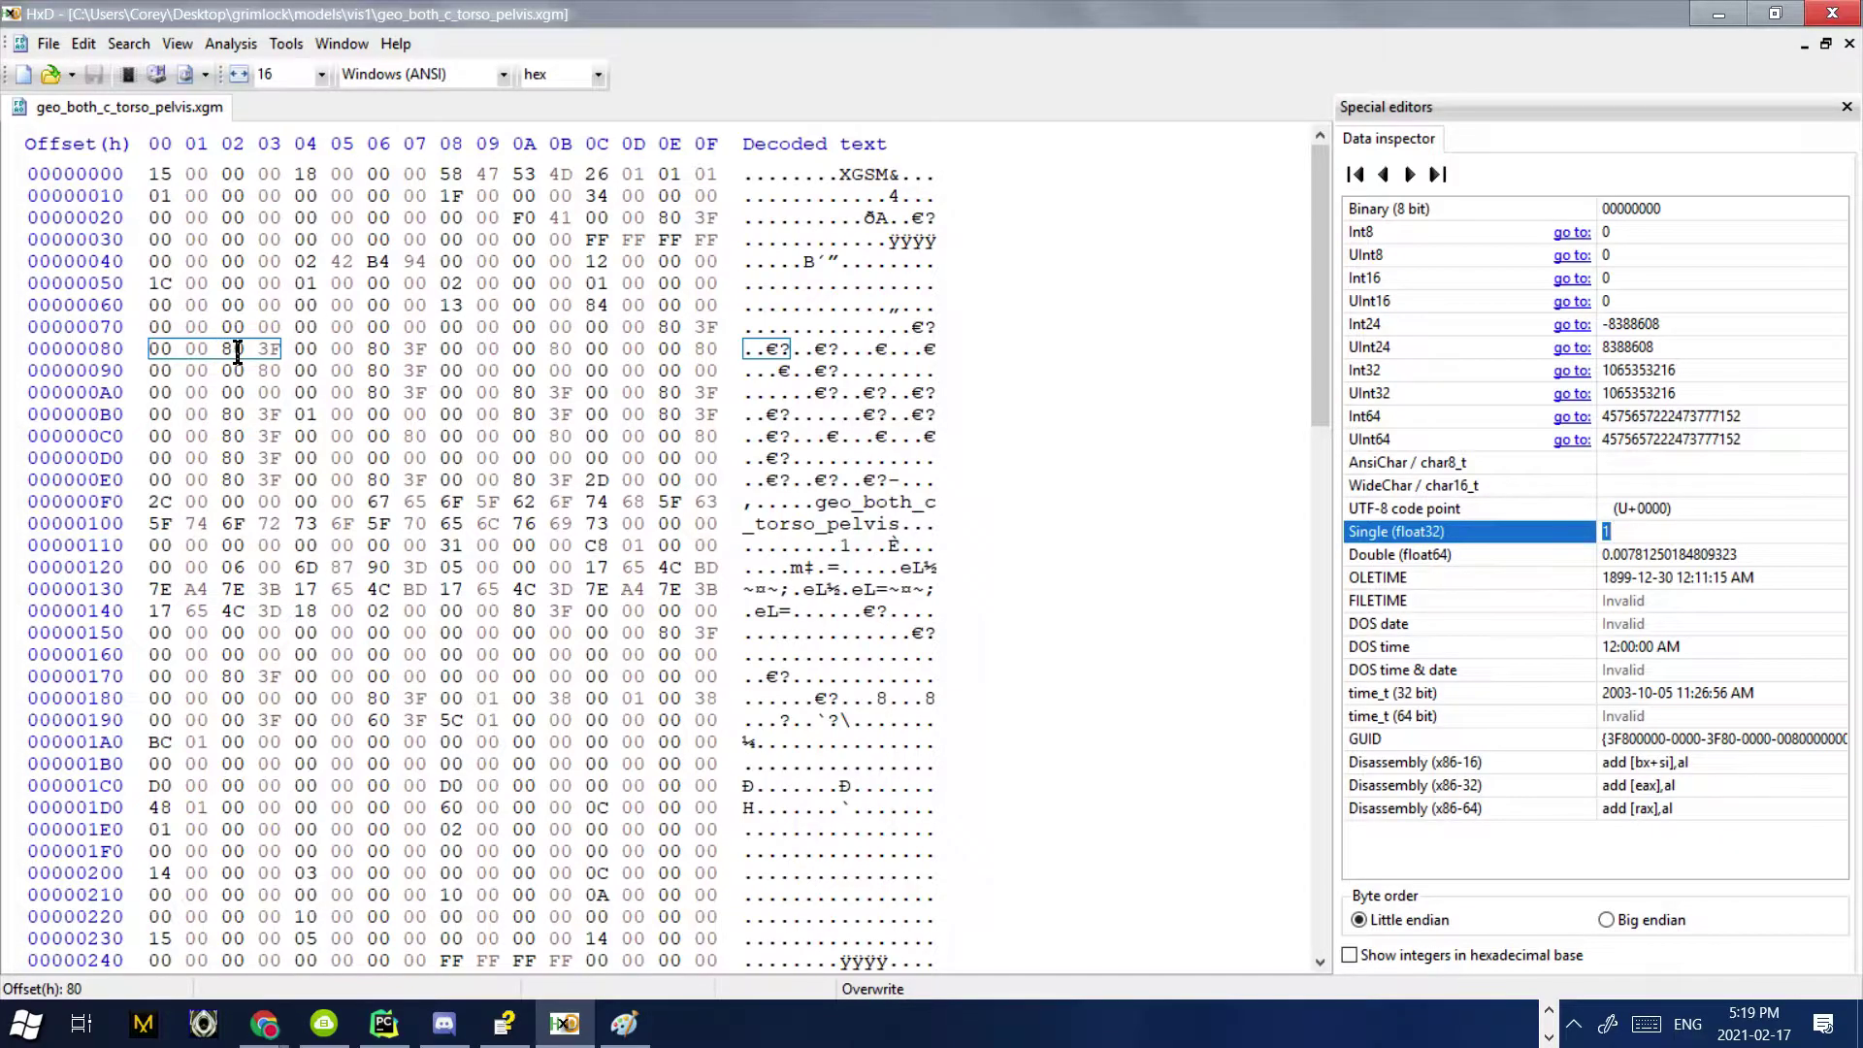
{"action": "left_click", "coordinate": [1607, 532]}
{"action": "left_click", "coordinate": [1470, 540]}
{"action": "left_click", "coordinate": [154, 349]}
{"action": "double_click", "coordinate": [1661, 370]}
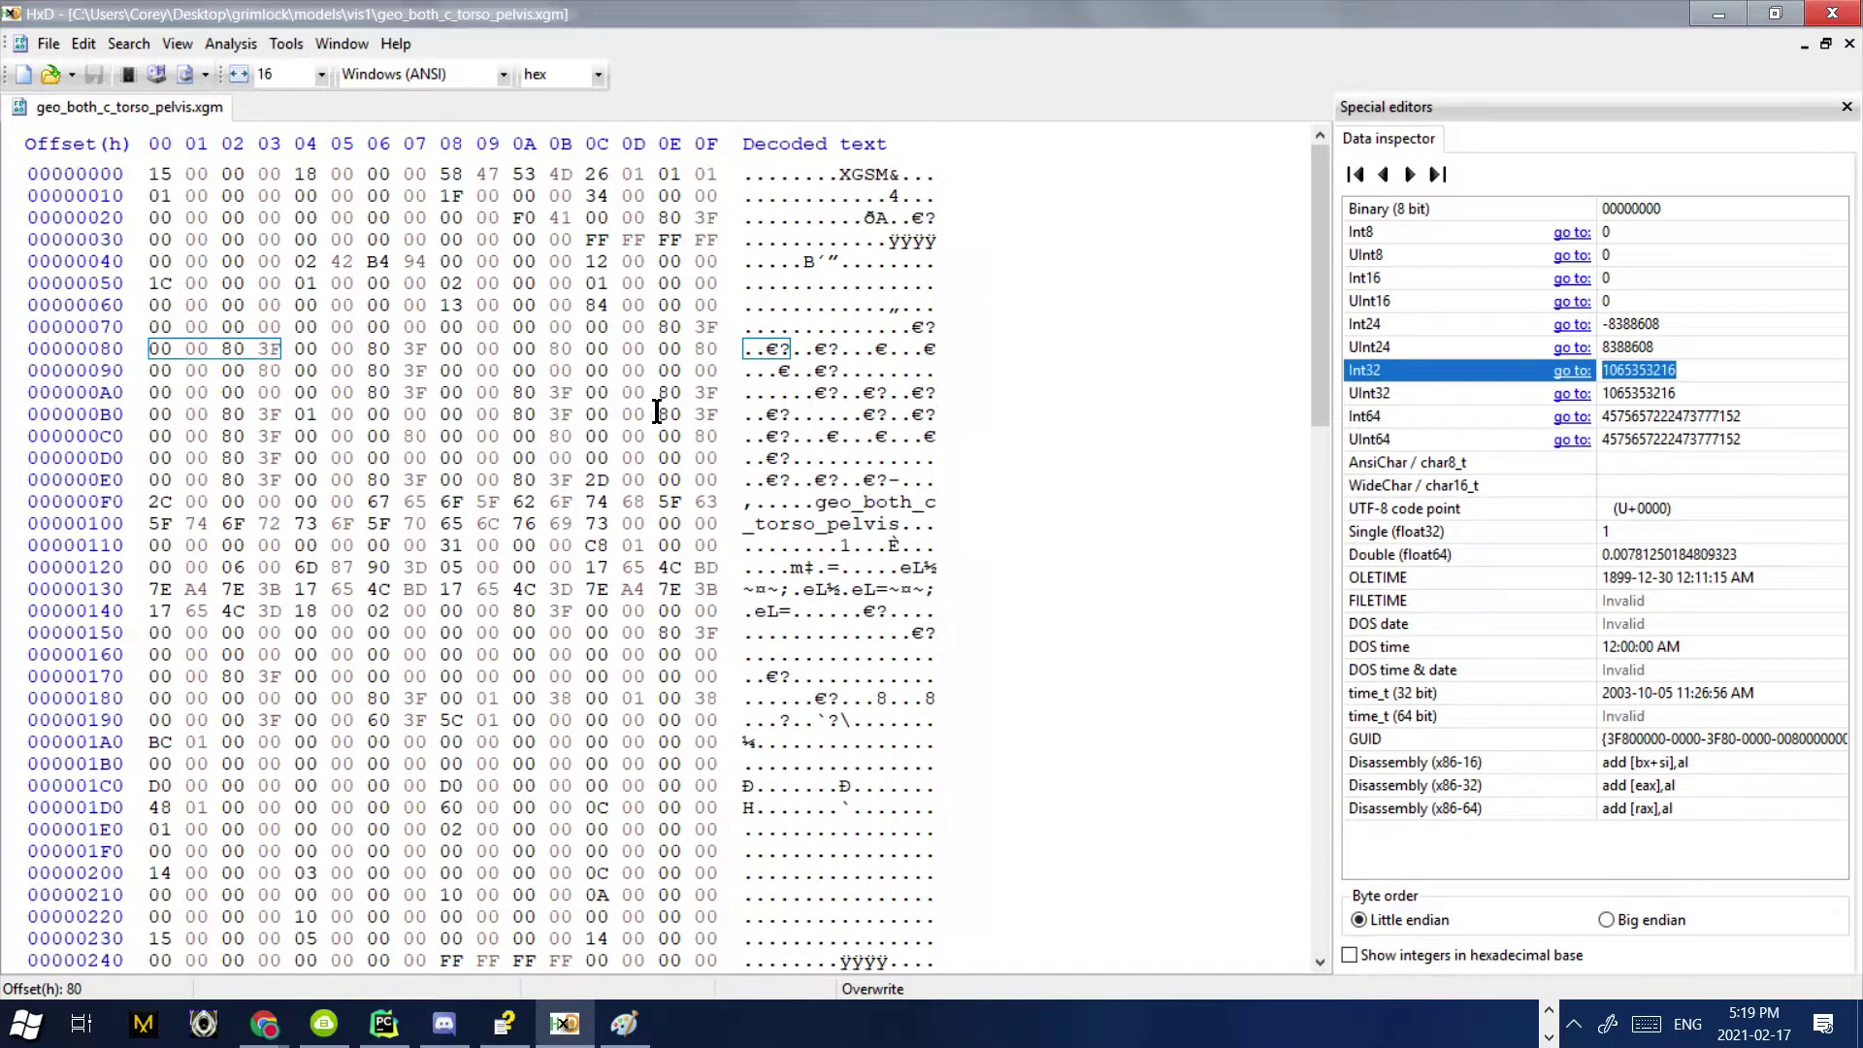
{"action": "left_click", "coordinate": [147, 352]}
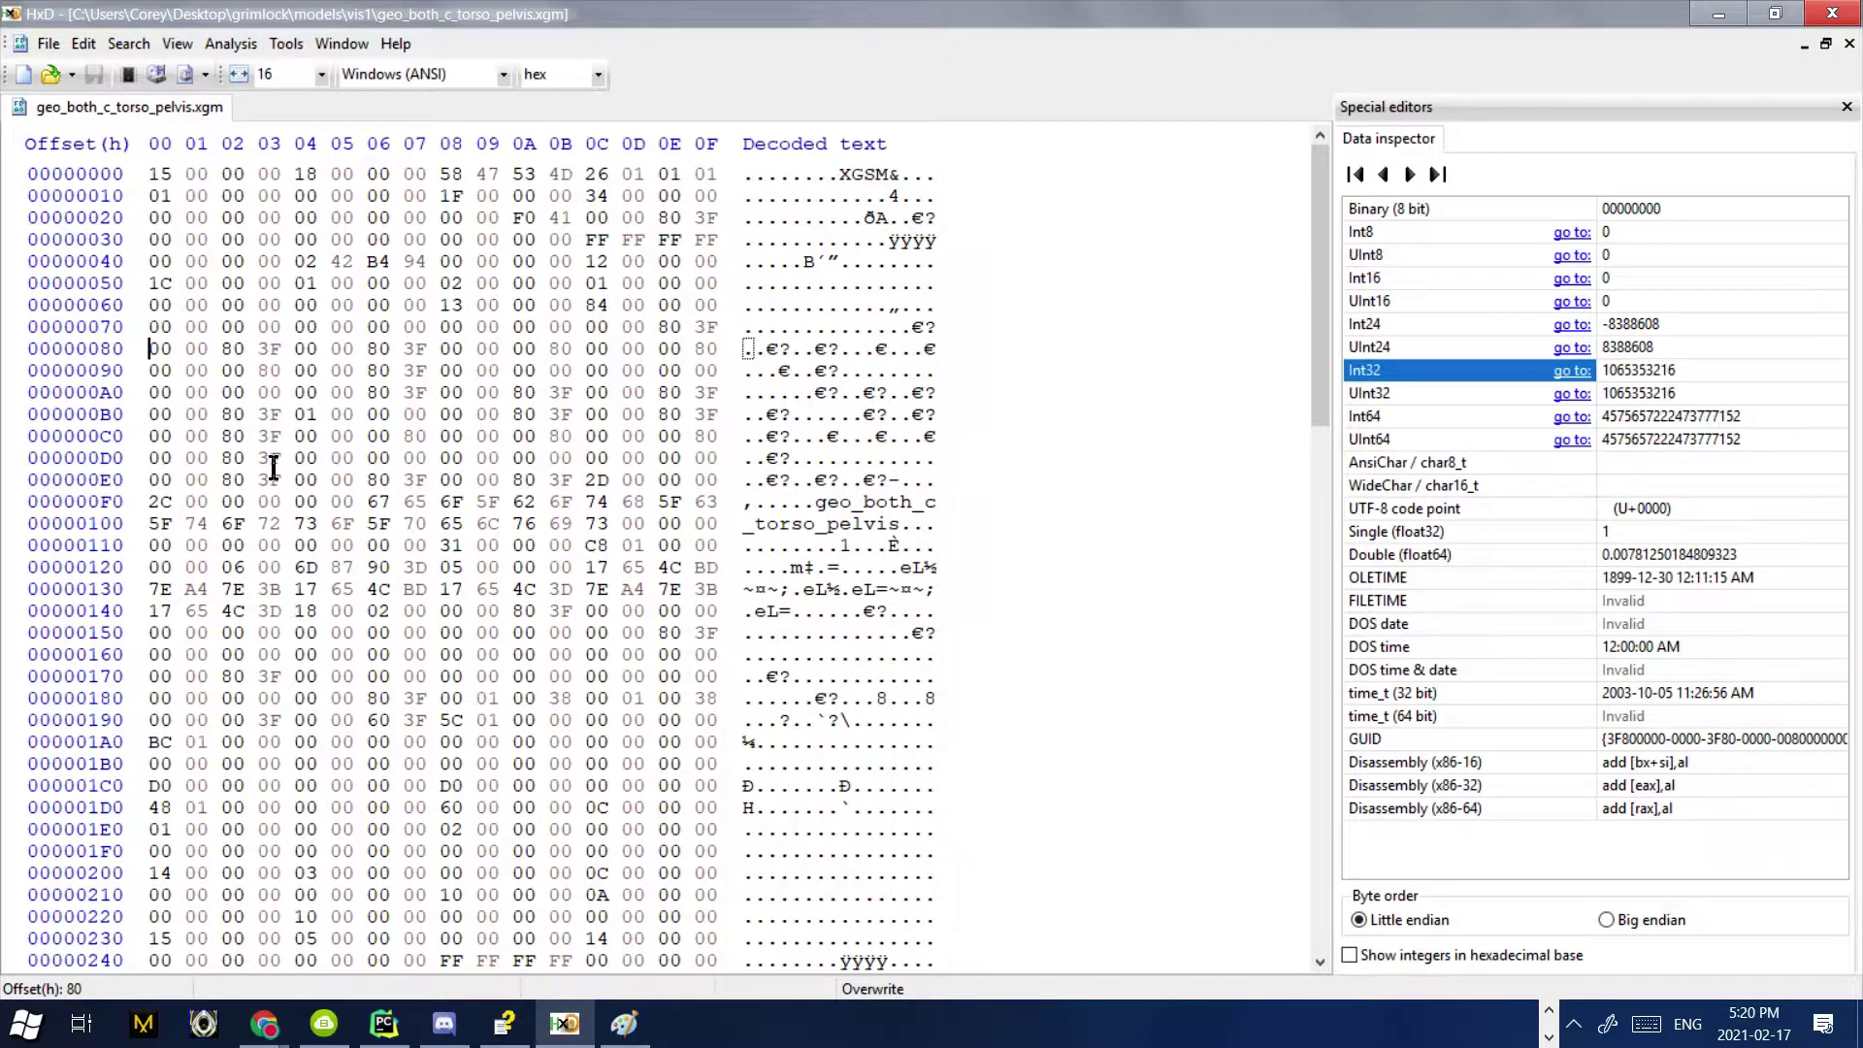
- Change the byte at offset 82 to 40 and inspect the value at offset 80 as Single (float32)
{"action": "left_click", "coordinate": [224, 349]}
{"action": "type", "text": "40"}
{"action": "key", "text": "Left"}
{"action": "key", "text": "Left"}
{"action": "key", "text": "Left"}
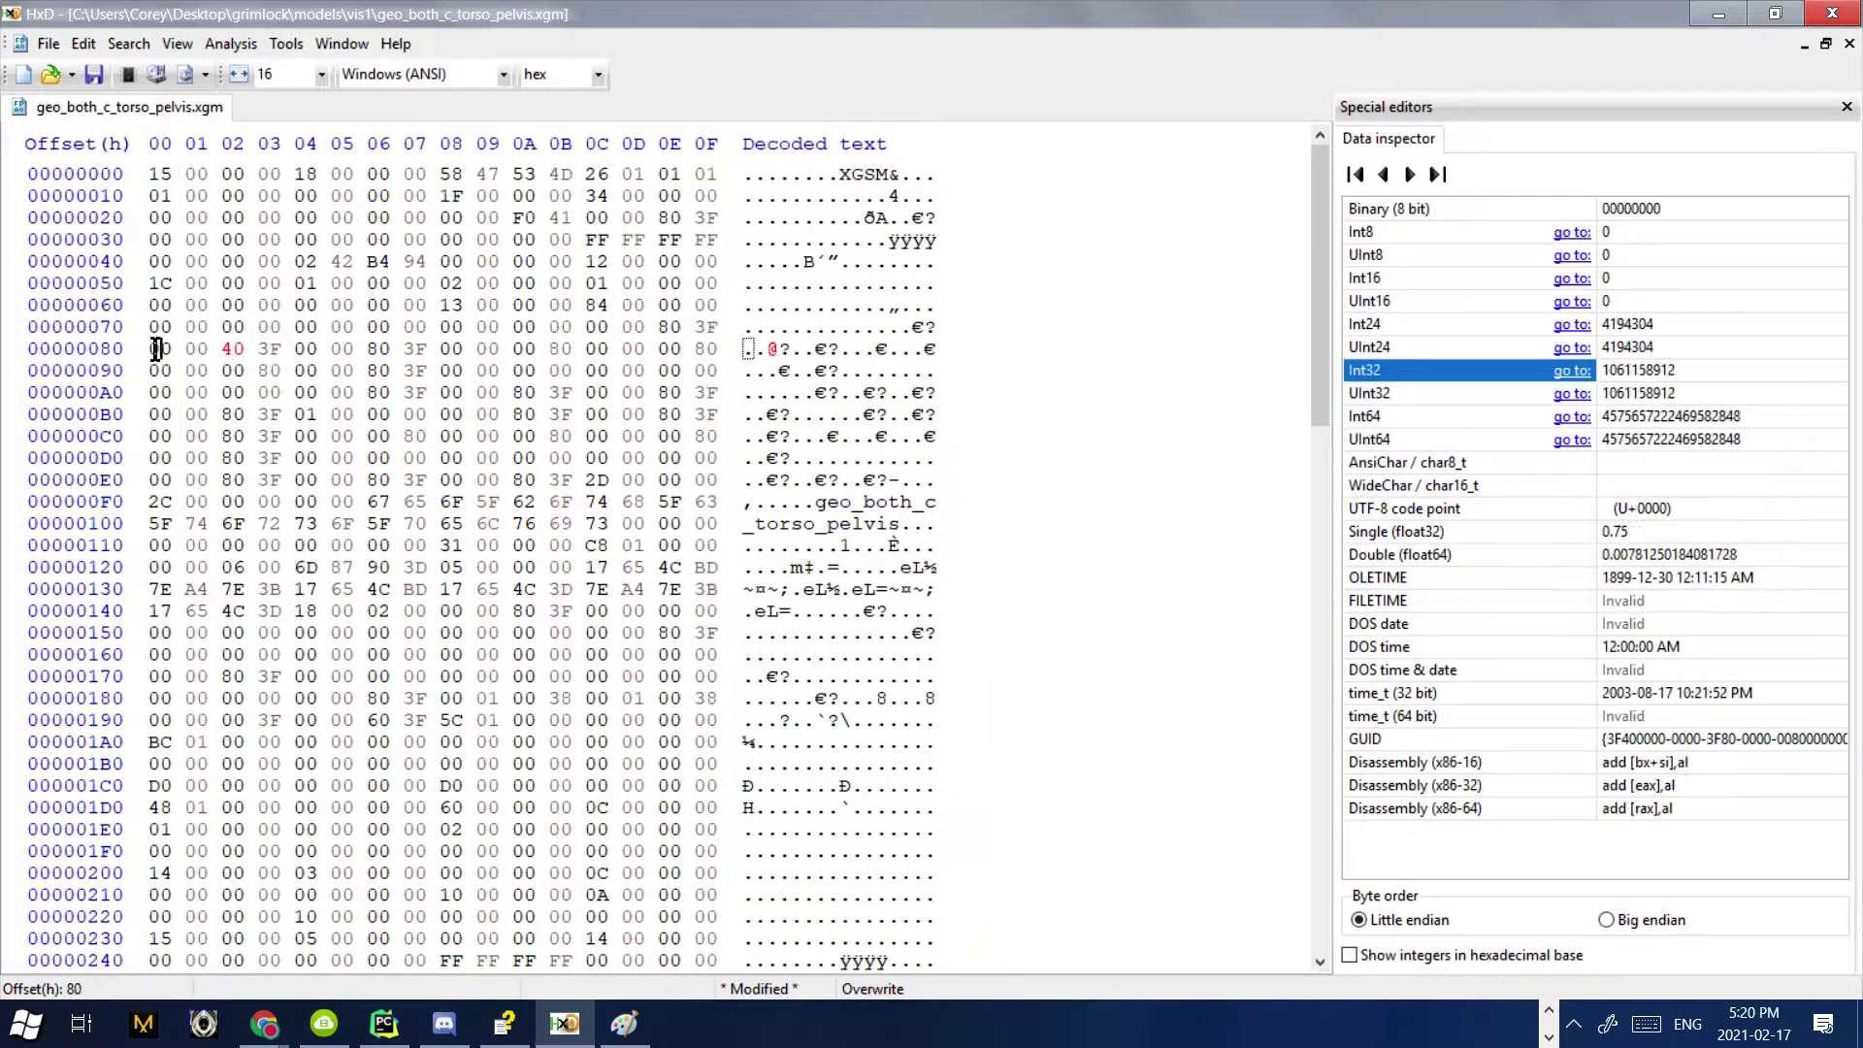
{"action": "key", "text": "shift+Right"}
{"action": "left_click", "coordinate": [141, 350]}
{"action": "left_click", "coordinate": [1363, 531]}
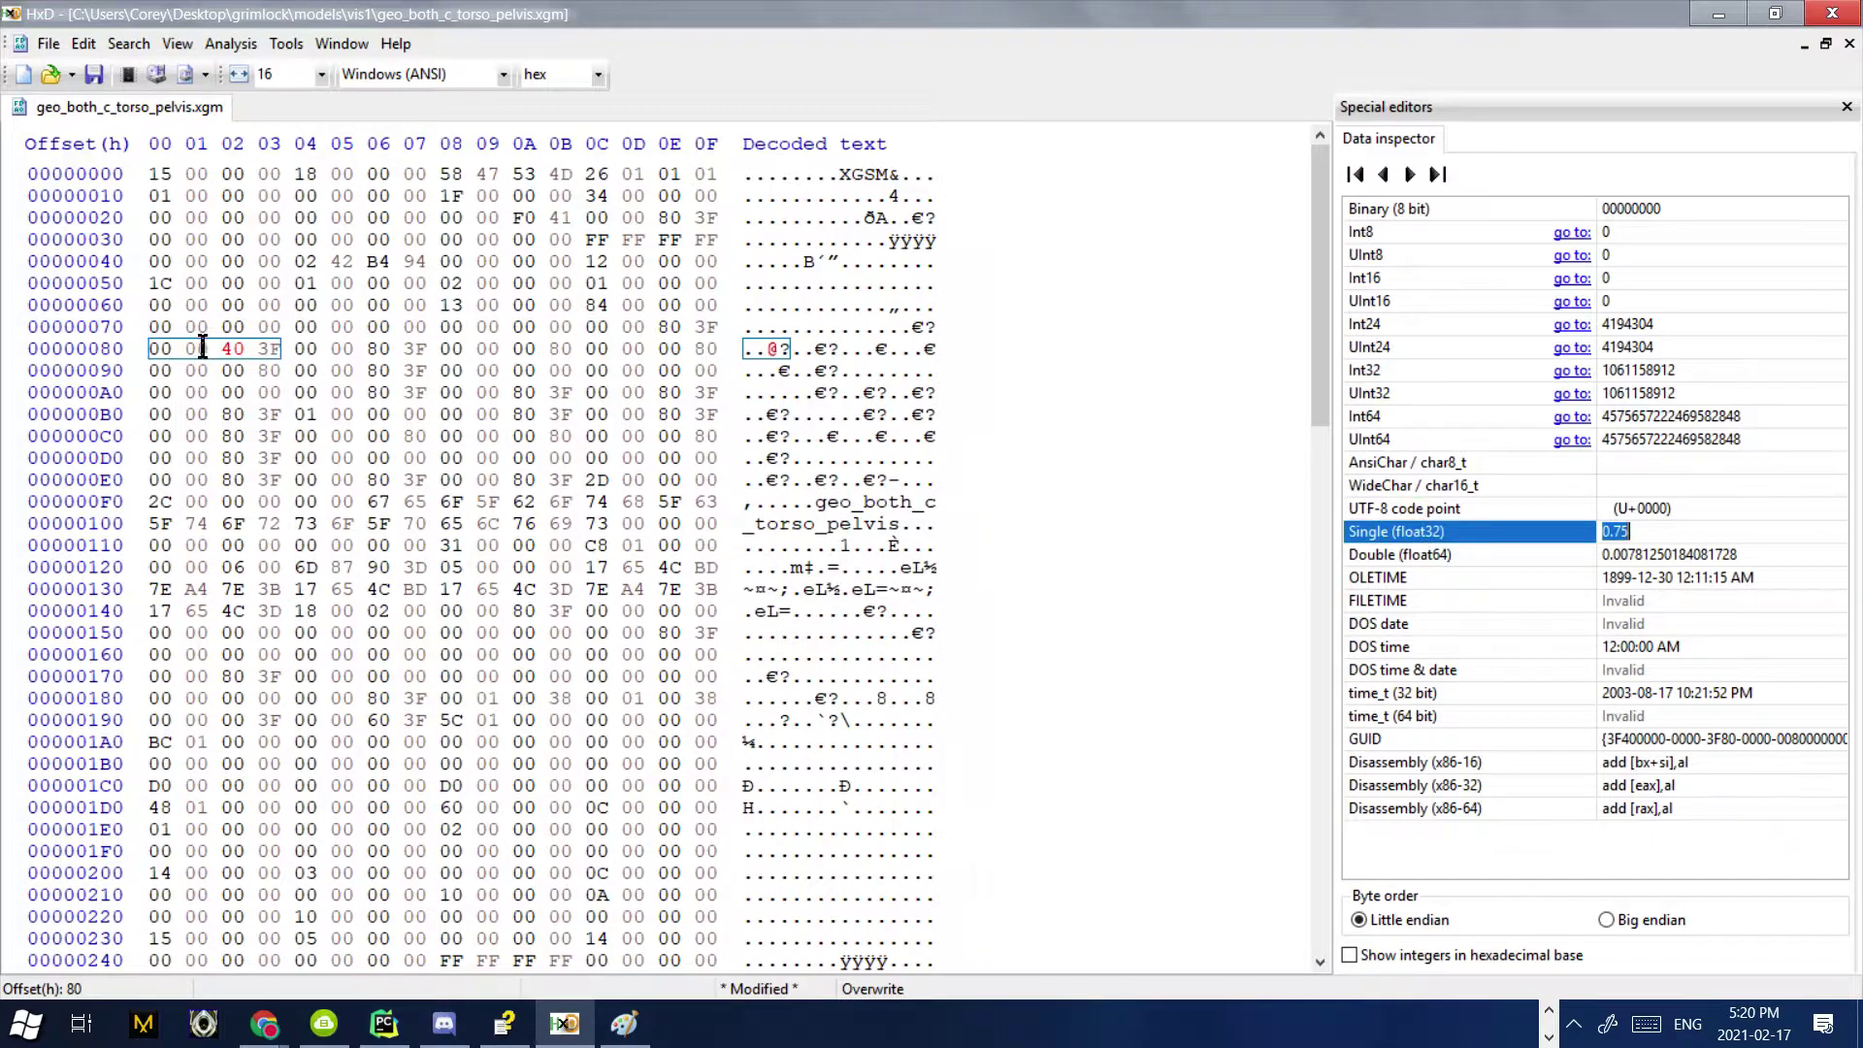
- Highlight the four bytes at offsets 80-83 and compare their float32, Double, OLETIME and Int32 interpretations
{"action": "left_click_drag", "start_coordinate": [153, 348], "coordinate": [272, 352]}
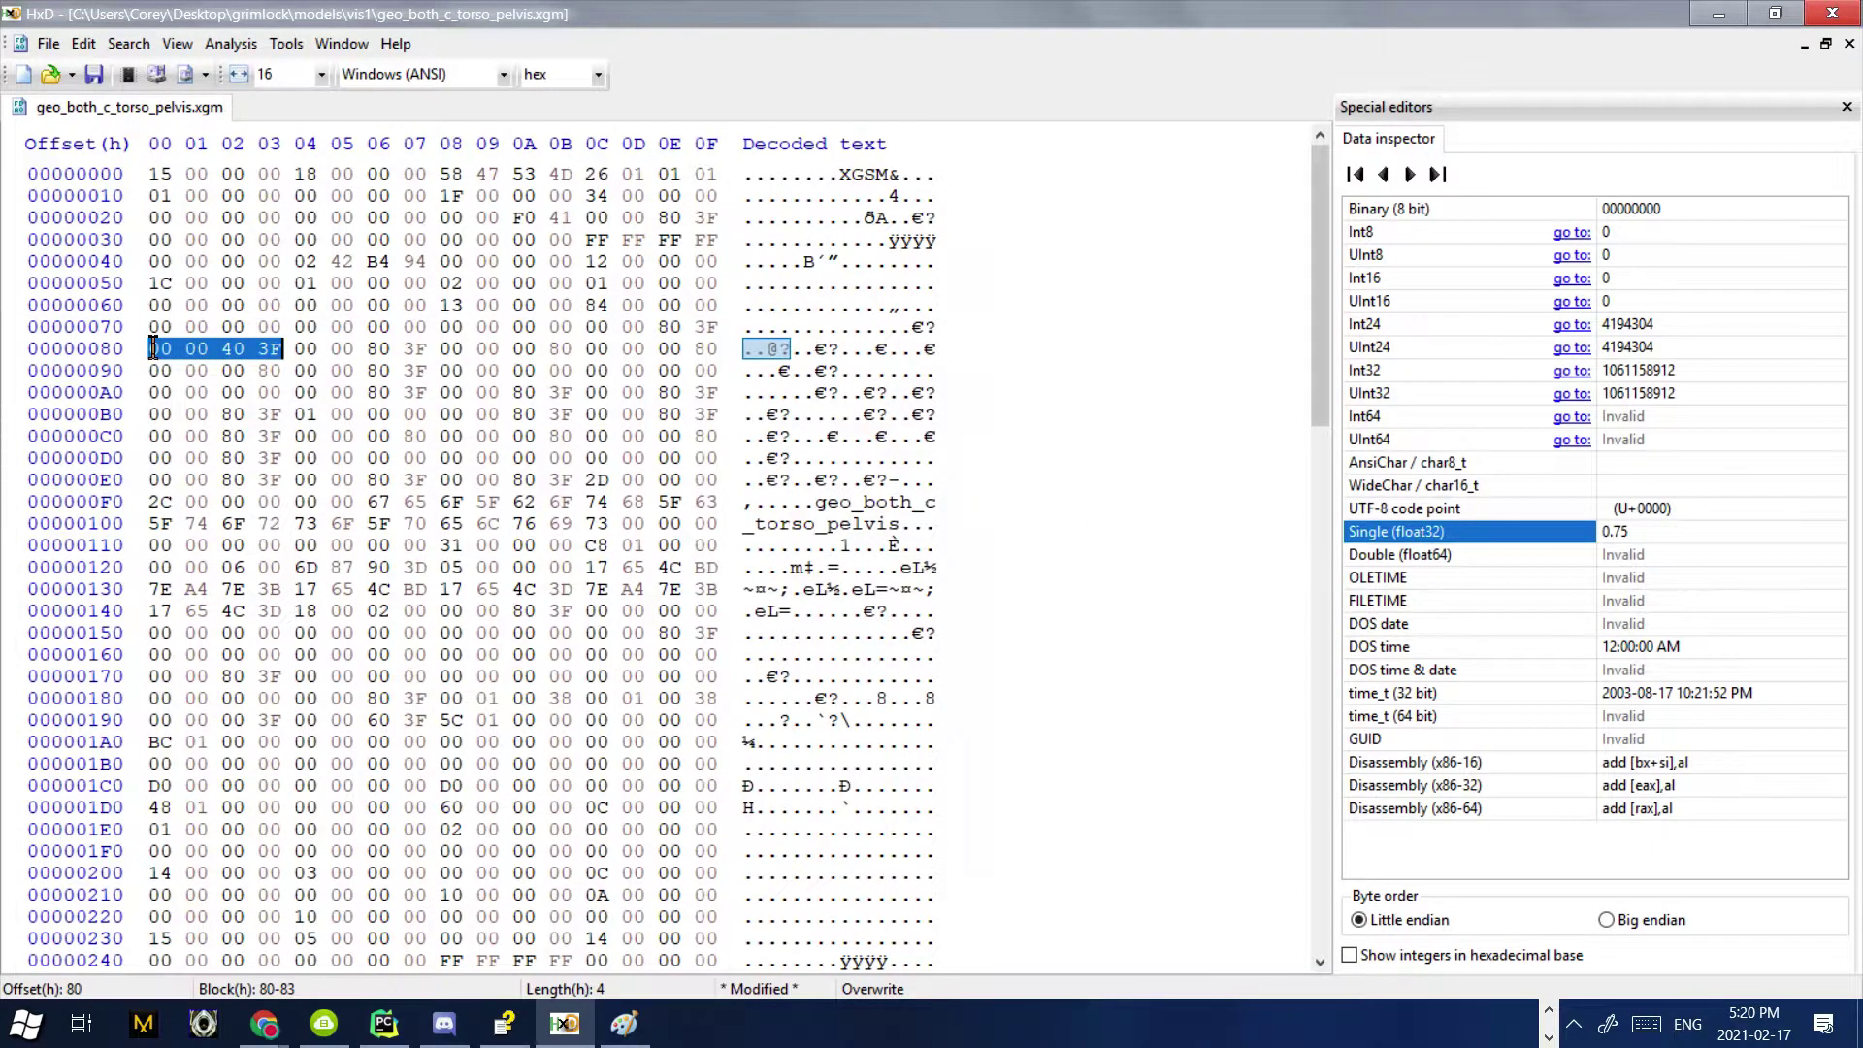
{"action": "key", "text": "Home"}
{"action": "key", "text": "F2"}
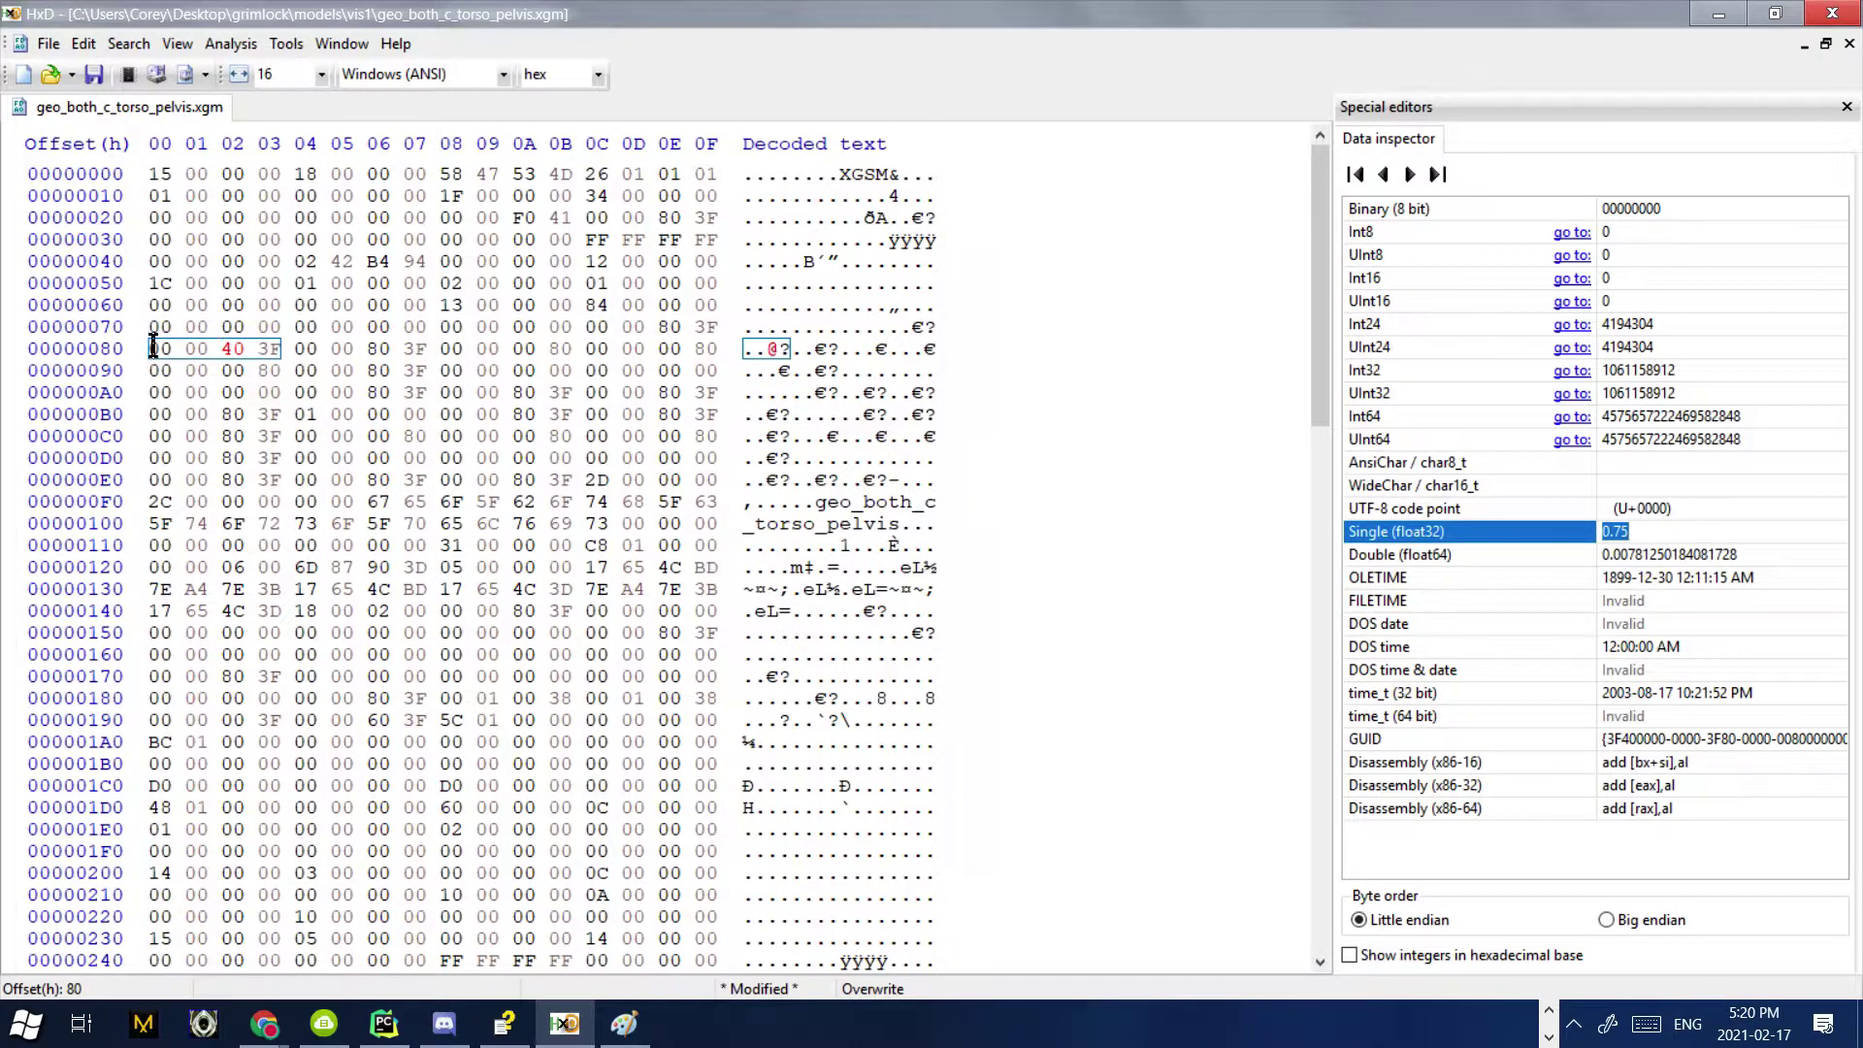
{"action": "left_click", "coordinate": [1469, 559]}
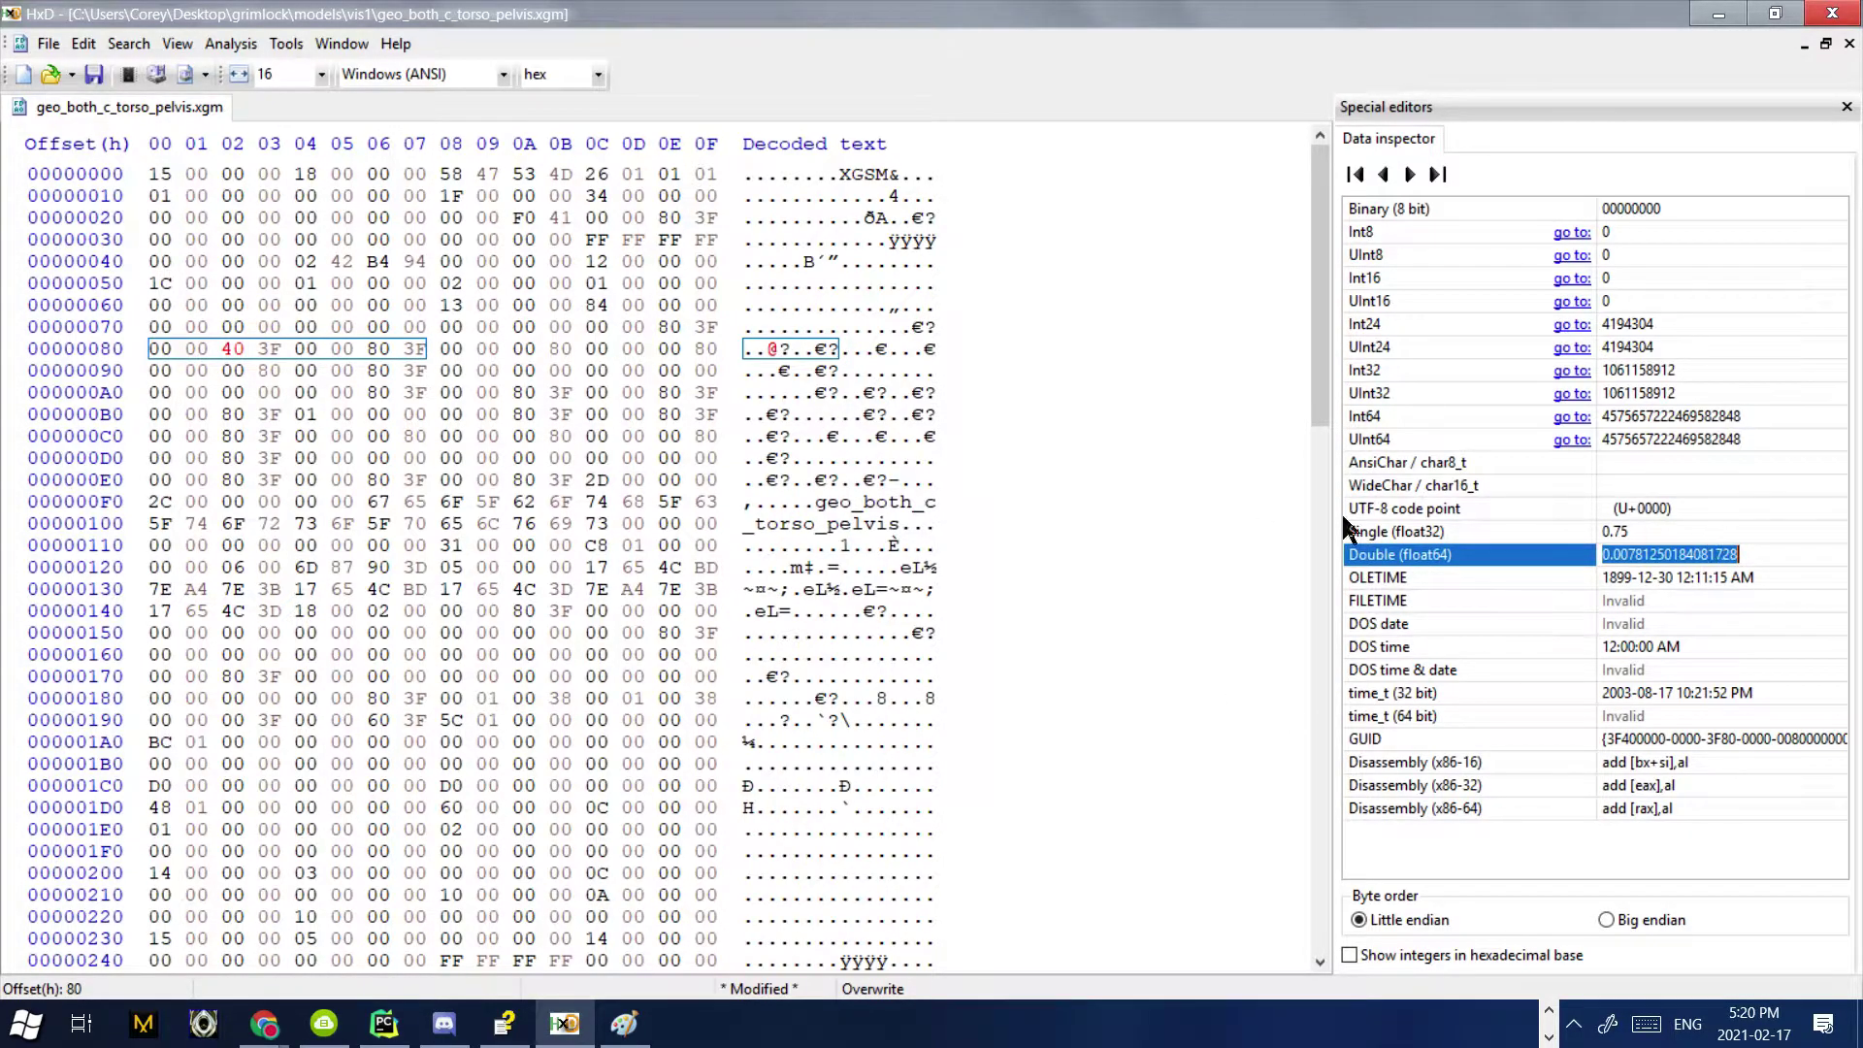
{"action": "left_click", "coordinate": [1422, 581]}
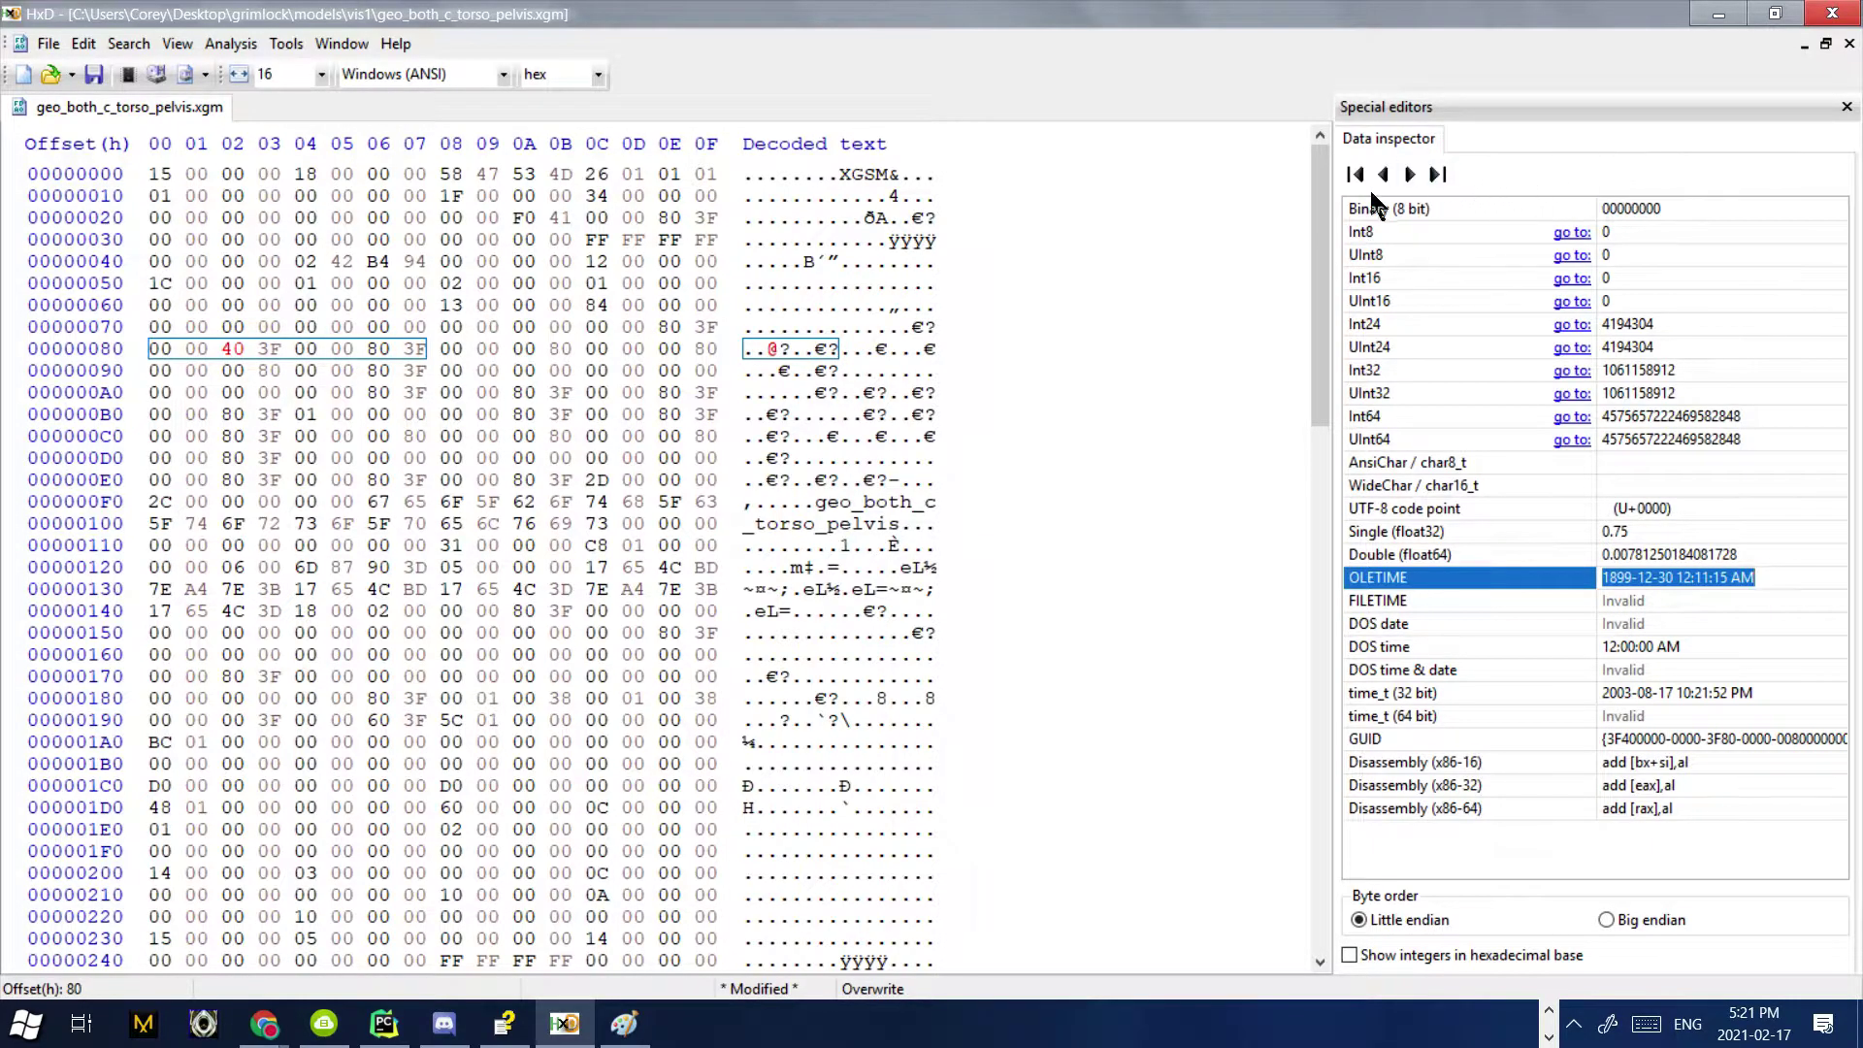
{"action": "left_click", "coordinate": [1385, 368]}
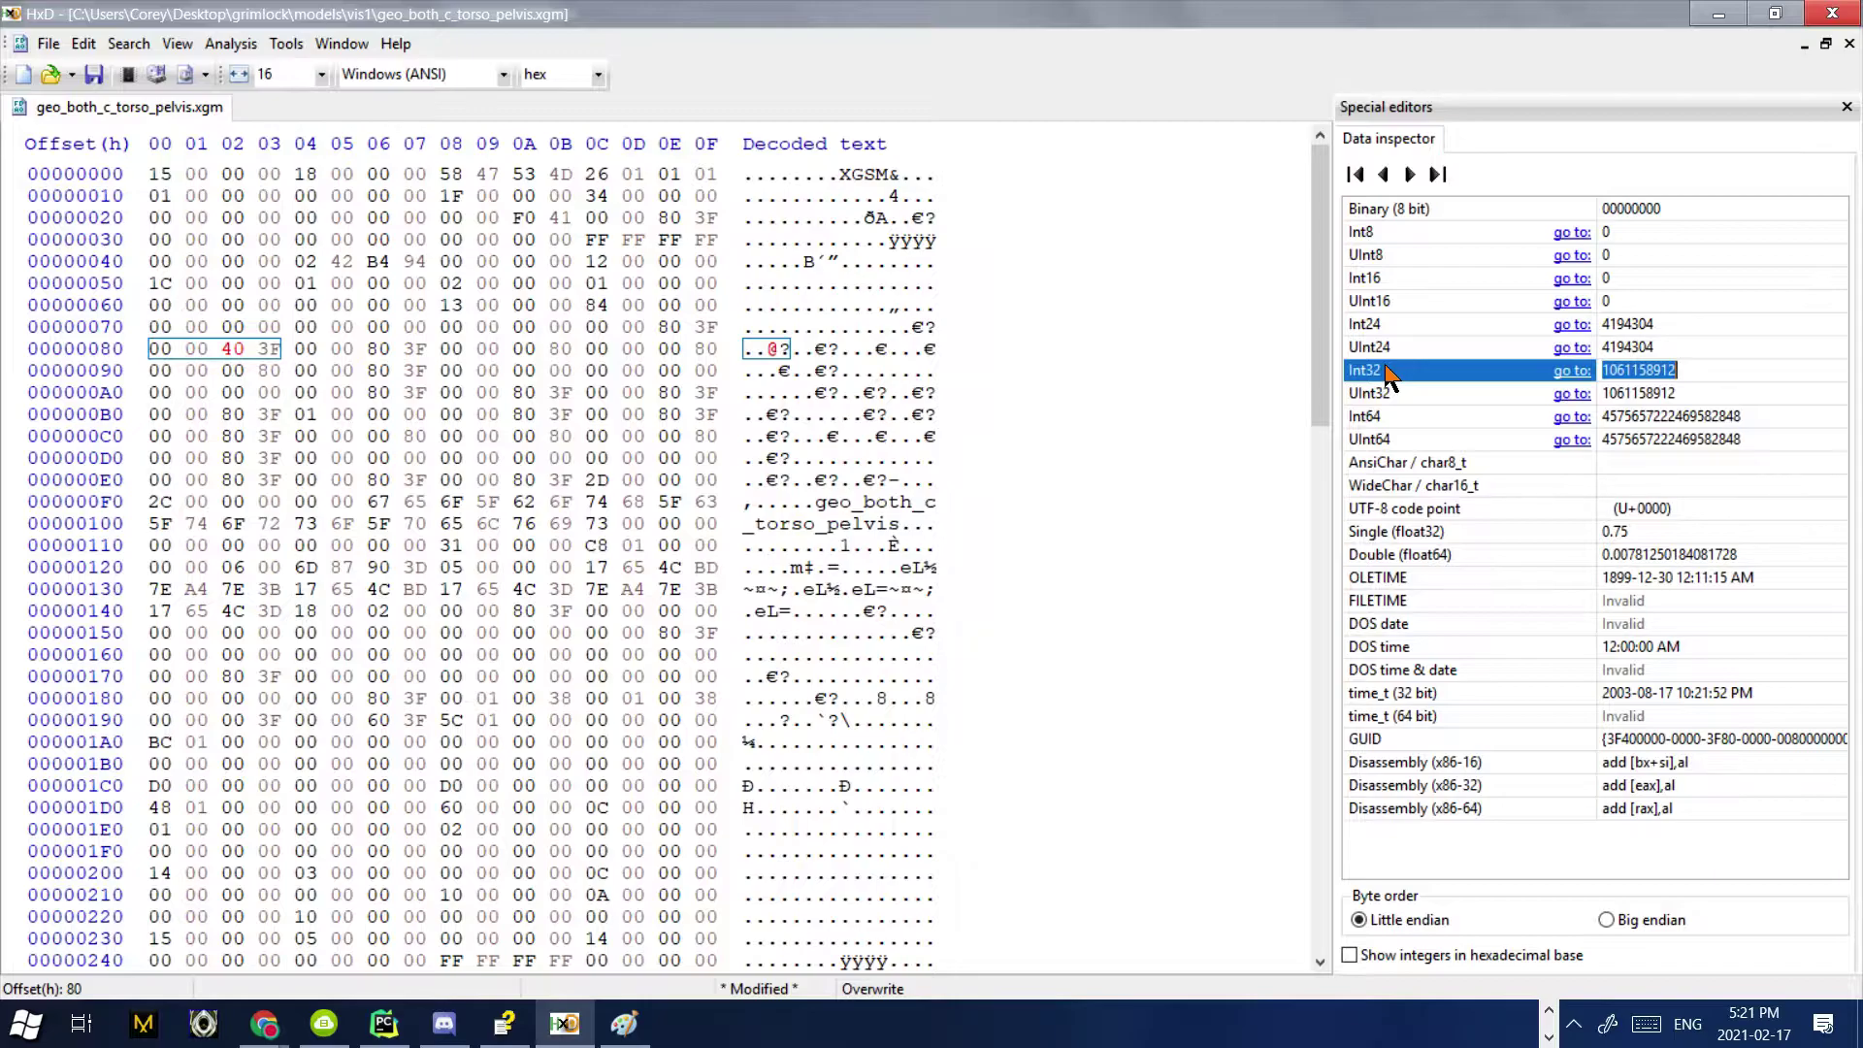
- Select the bytes at offsets 80-83 again and show which bytes the Int32 type covers
{"action": "left_click", "coordinate": [156, 303]}
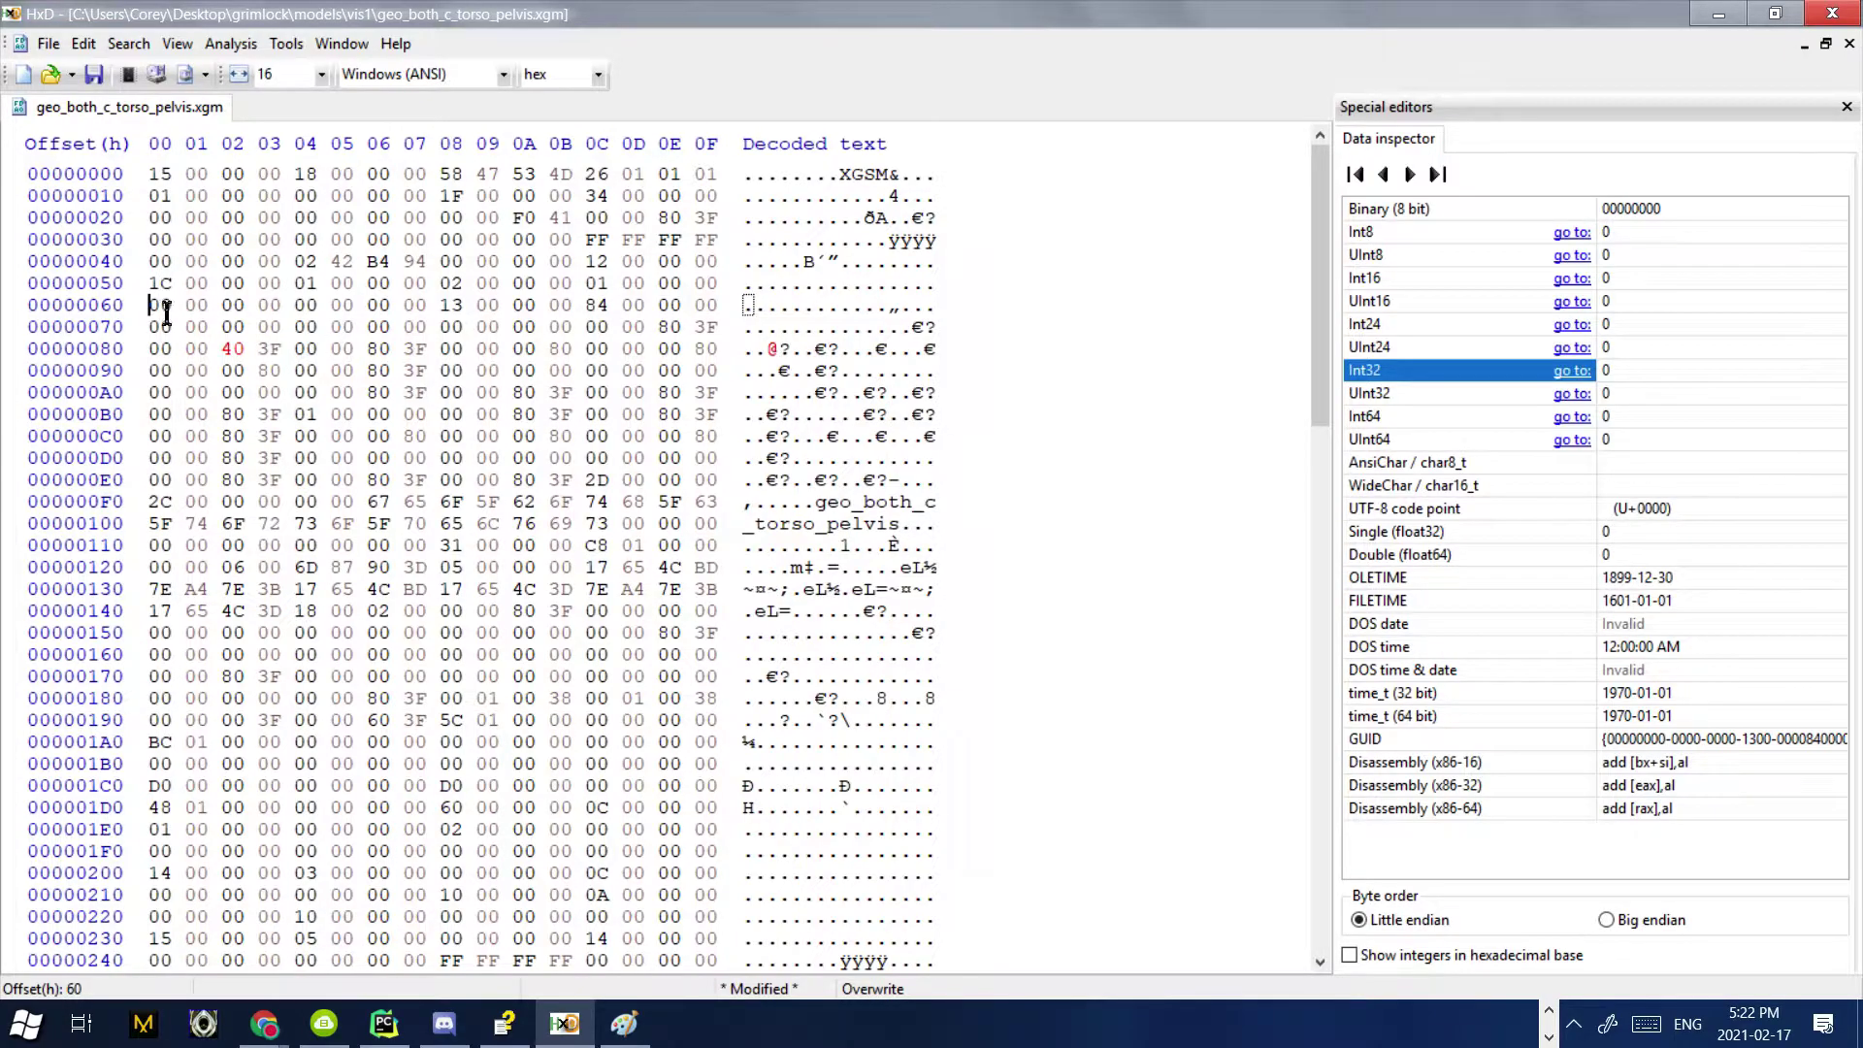
{"action": "left_click_drag", "start_coordinate": [155, 349], "coordinate": [278, 359]}
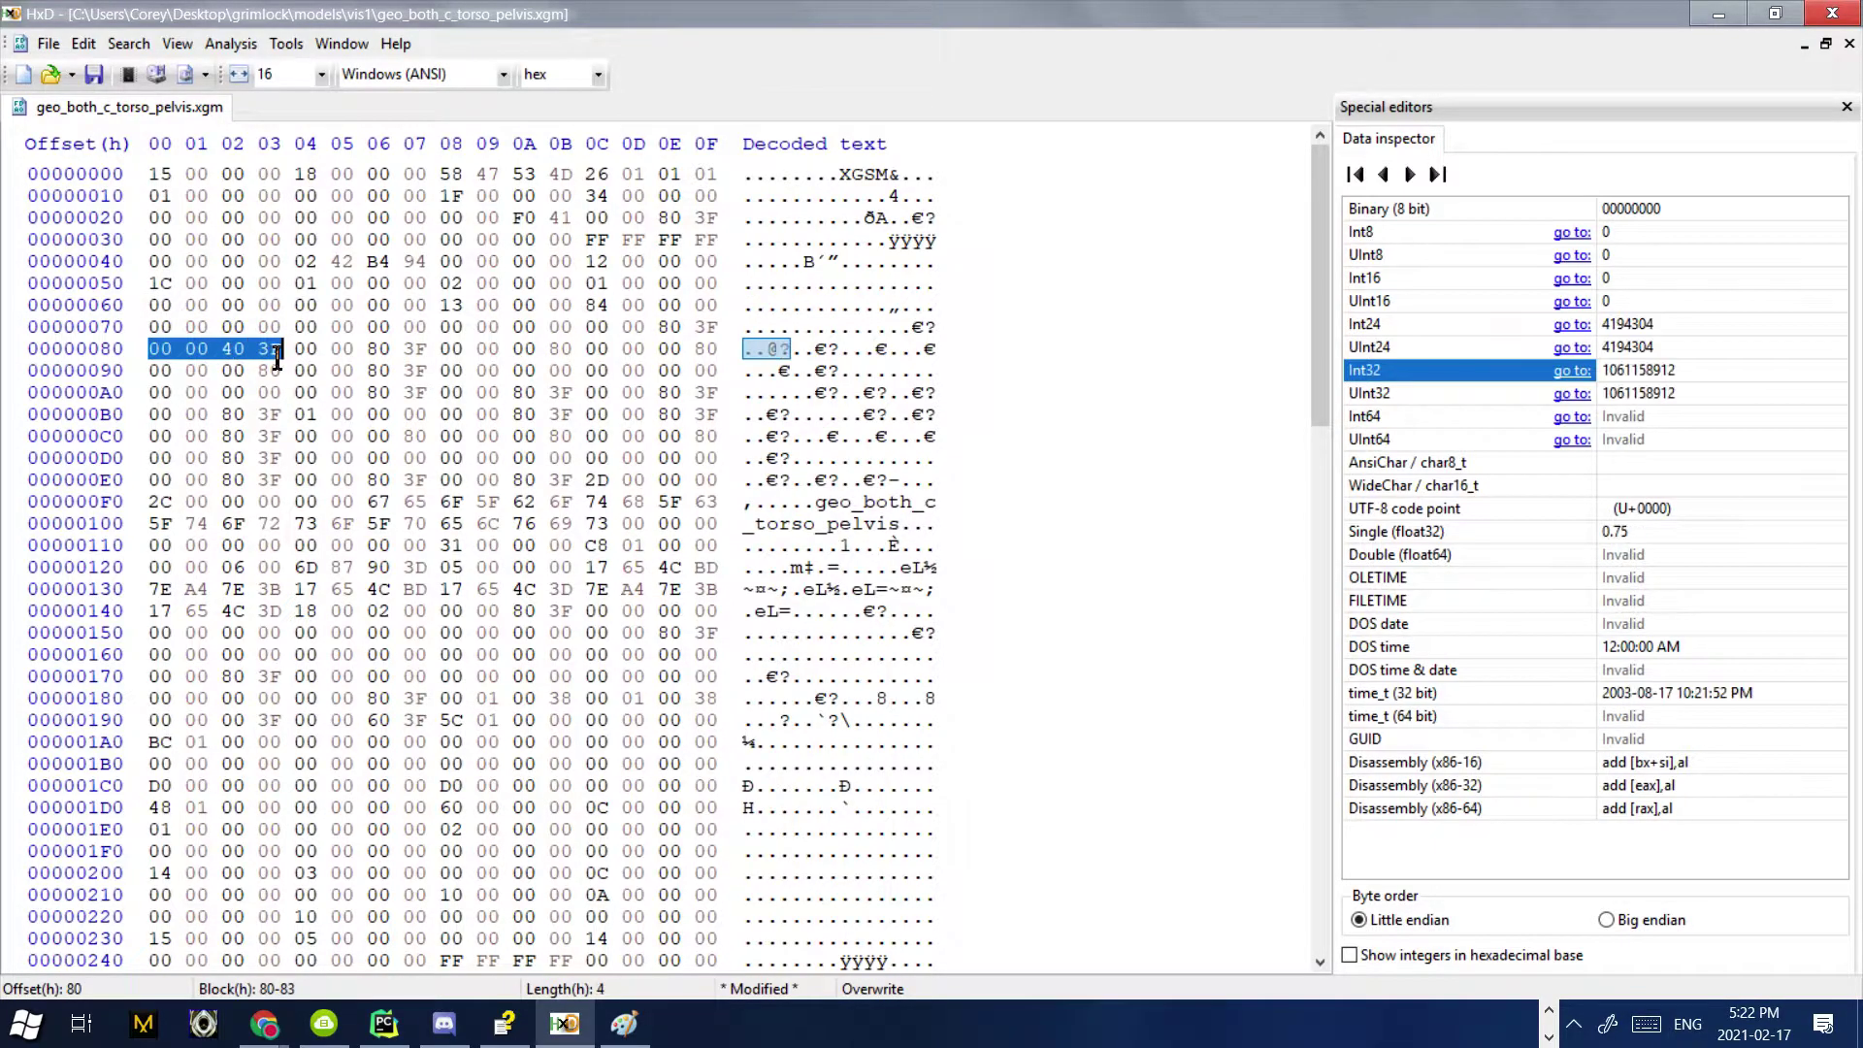
{"action": "left_click", "coordinate": [160, 352]}
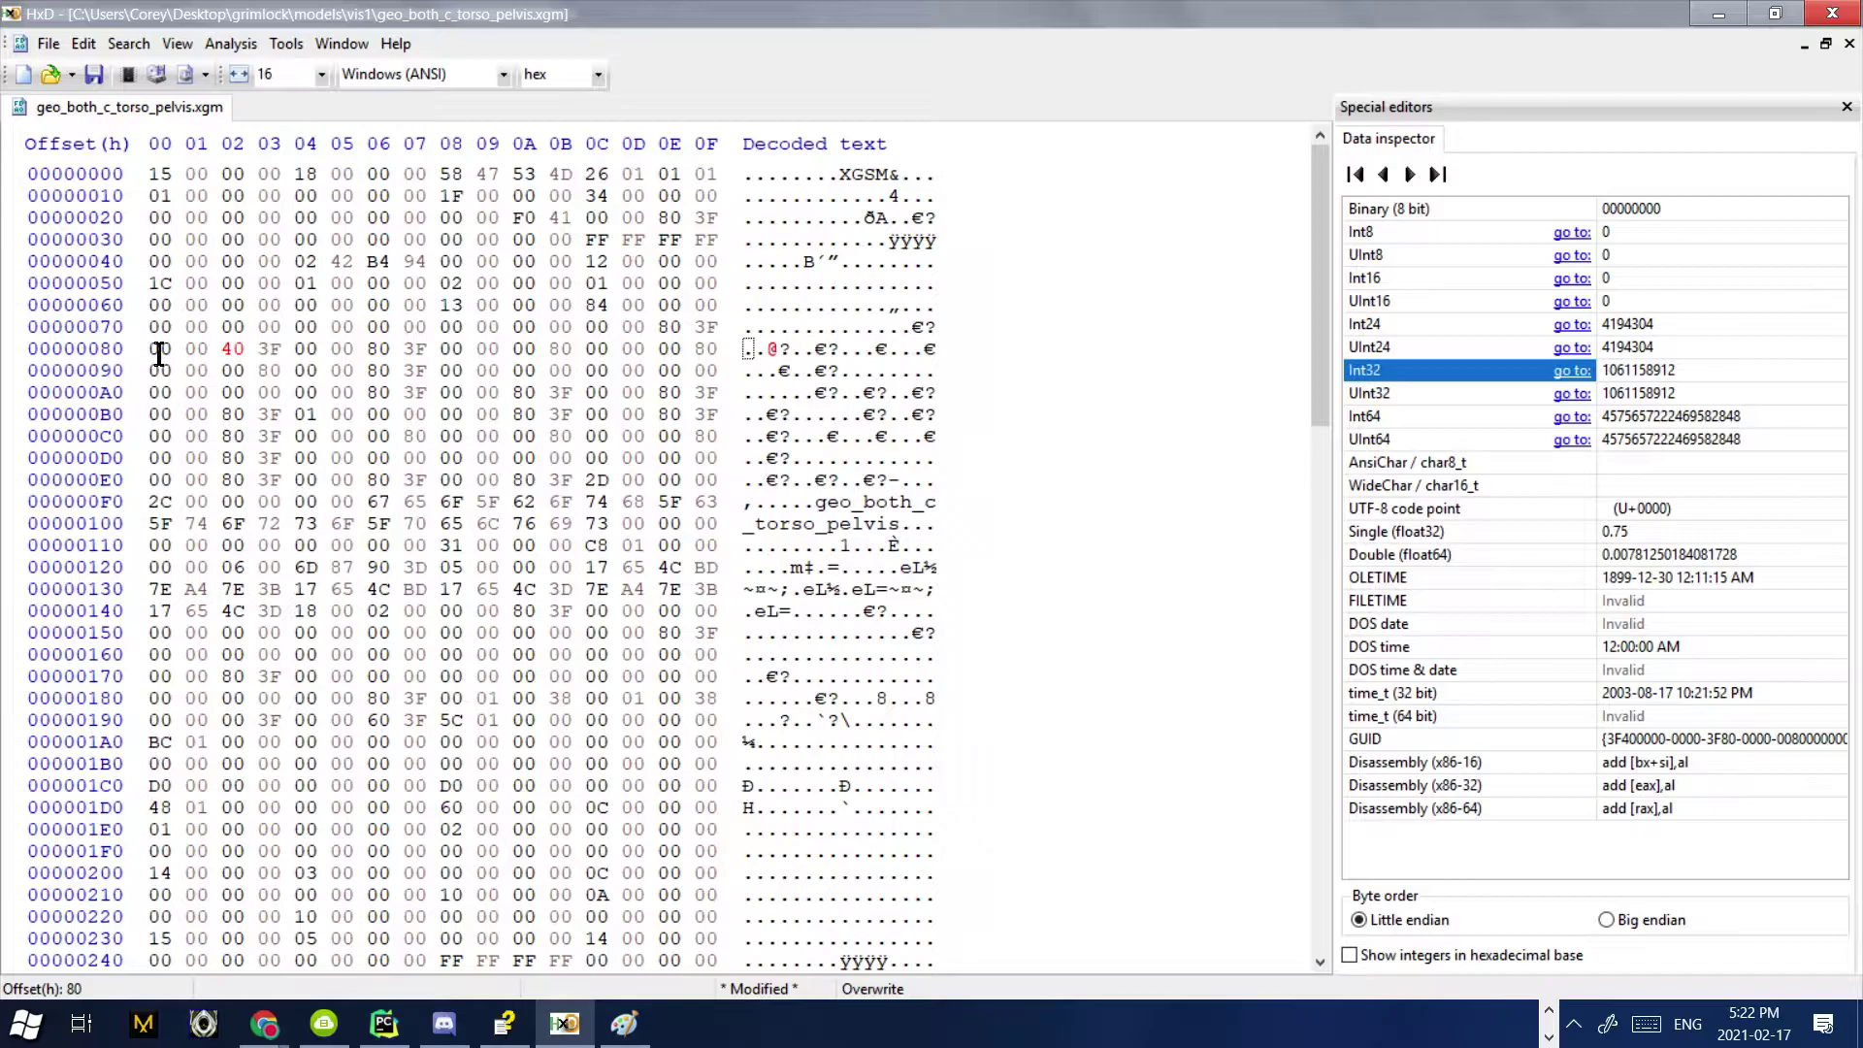
{"action": "left_click", "coordinate": [1665, 373]}
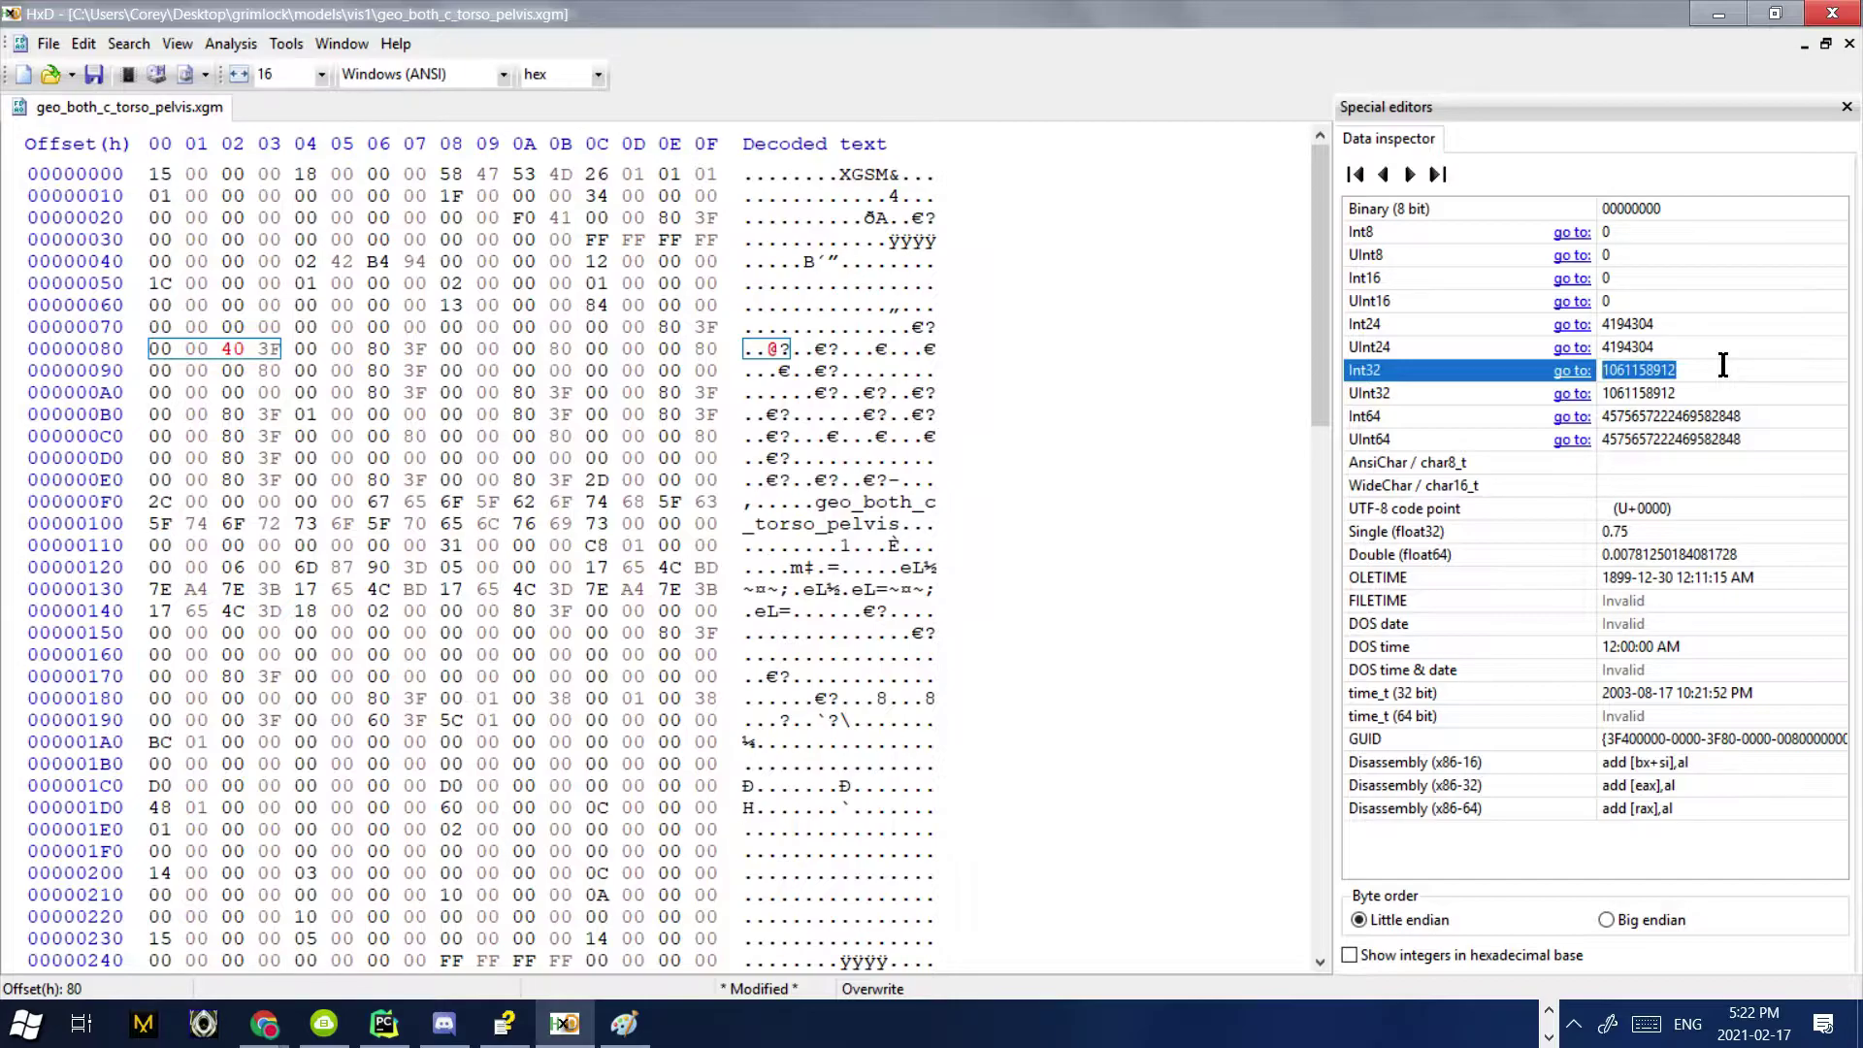
- Highlight the byte ranges 84-8B, 80-81 and 80-83 one after another to compare data sizes
{"action": "left_click_drag", "start_coordinate": [303, 350], "coordinate": [567, 345]}
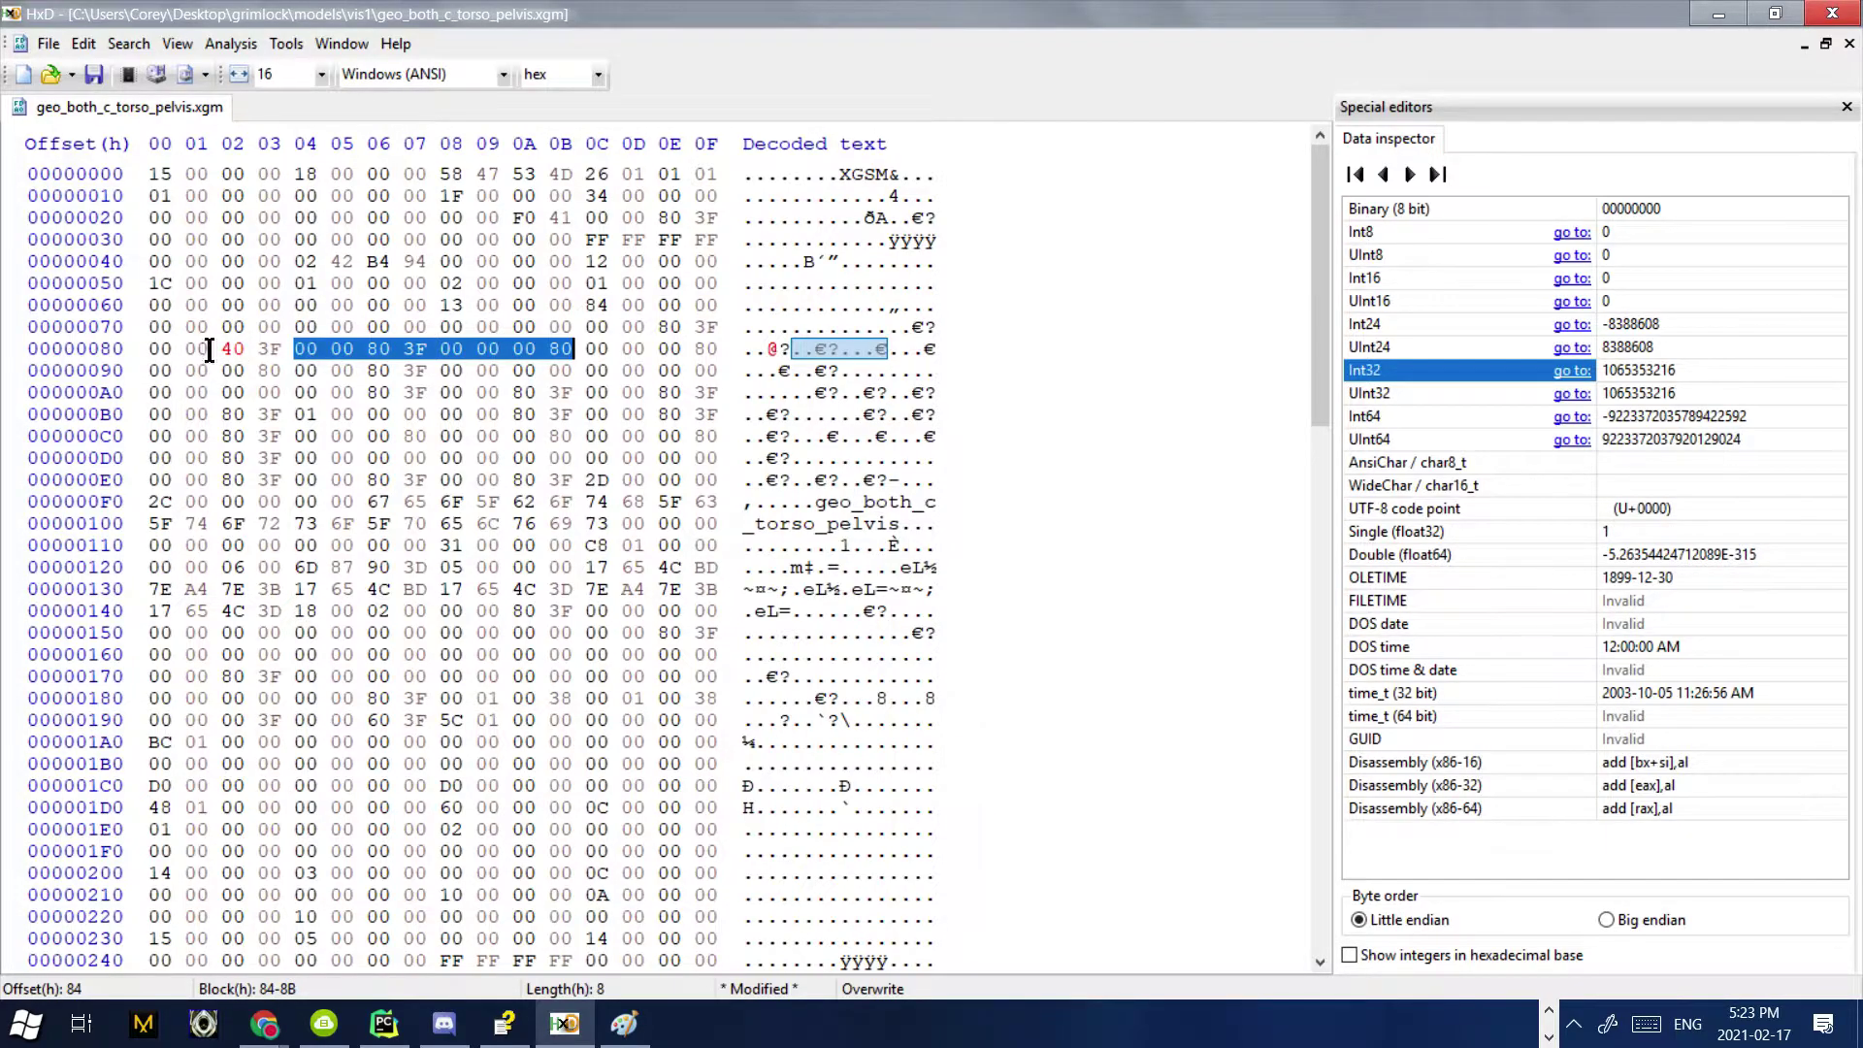
{"action": "left_click_drag", "start_coordinate": [208, 349], "coordinate": [152, 349]}
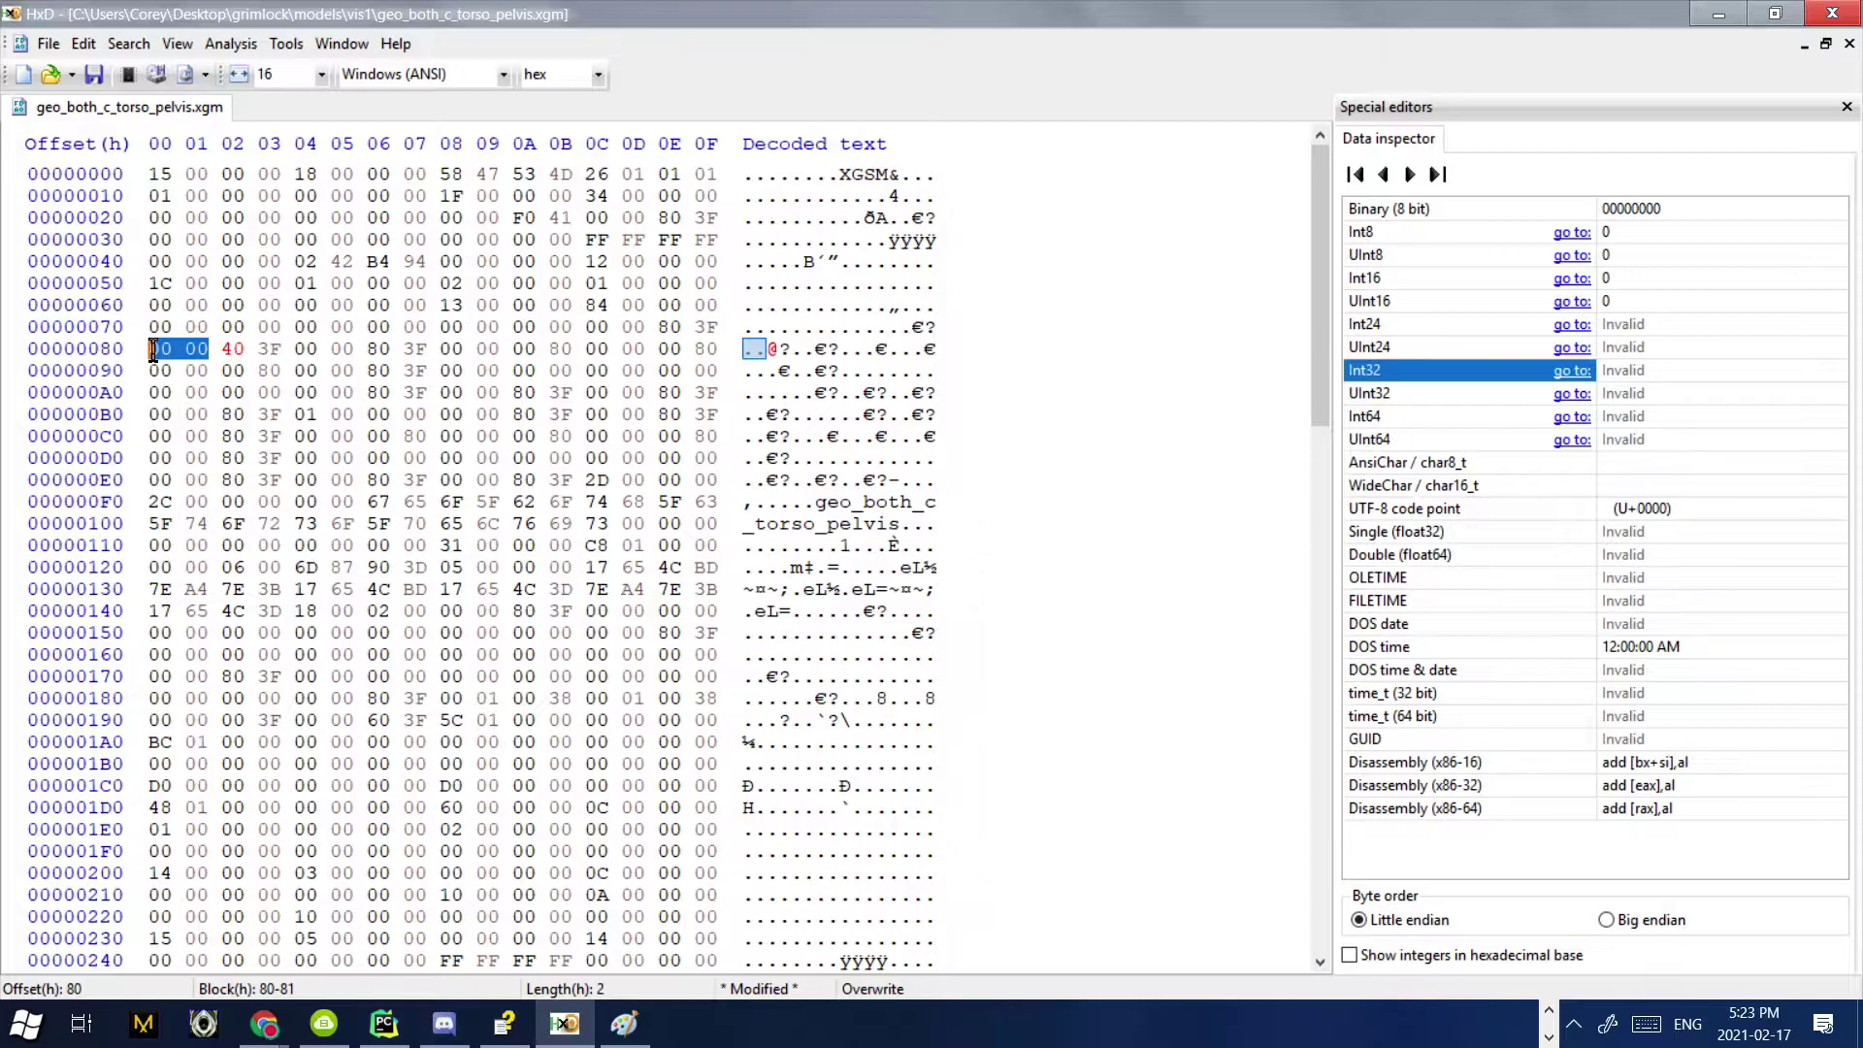
{"action": "left_click_drag", "start_coordinate": [153, 350], "coordinate": [273, 346]}
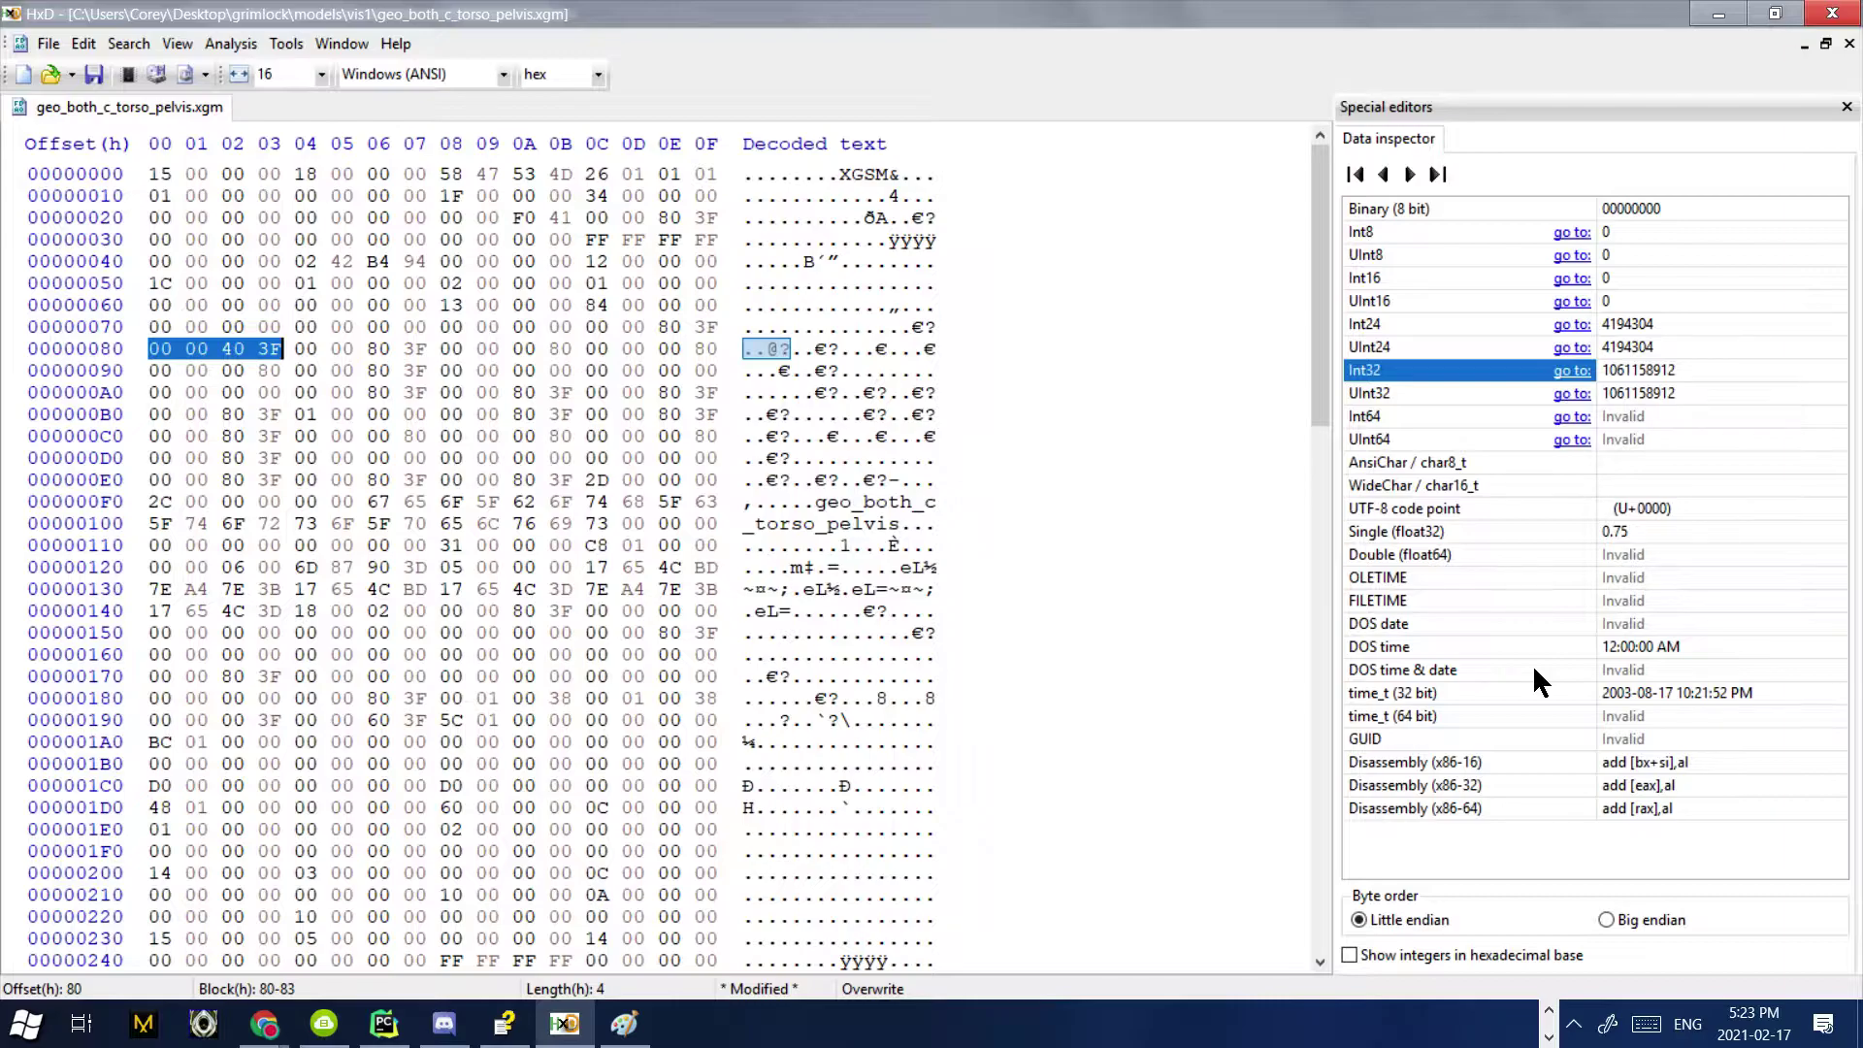
- Inspect the bytes at offset 70 as OLETIME and undo the edit of the byte at offset 82
{"action": "left_click", "coordinate": [153, 328]}
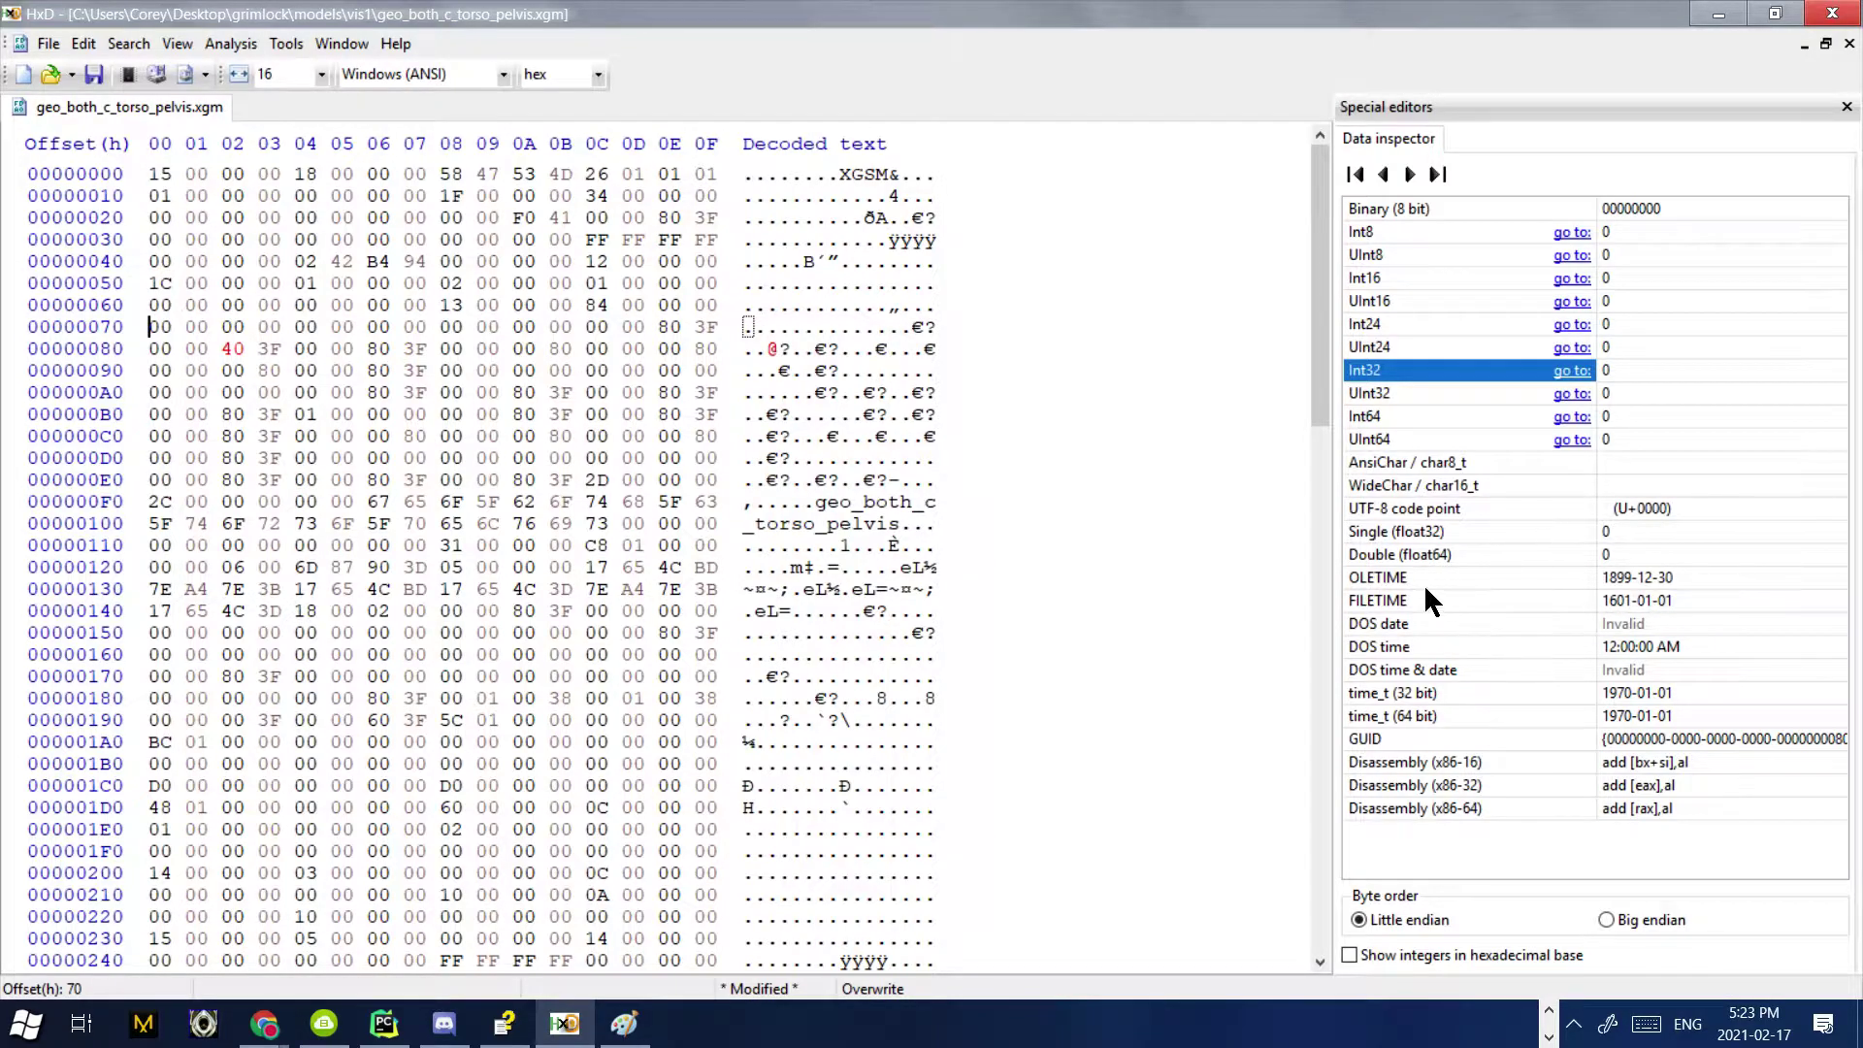
{"action": "left_click", "coordinate": [1492, 577]}
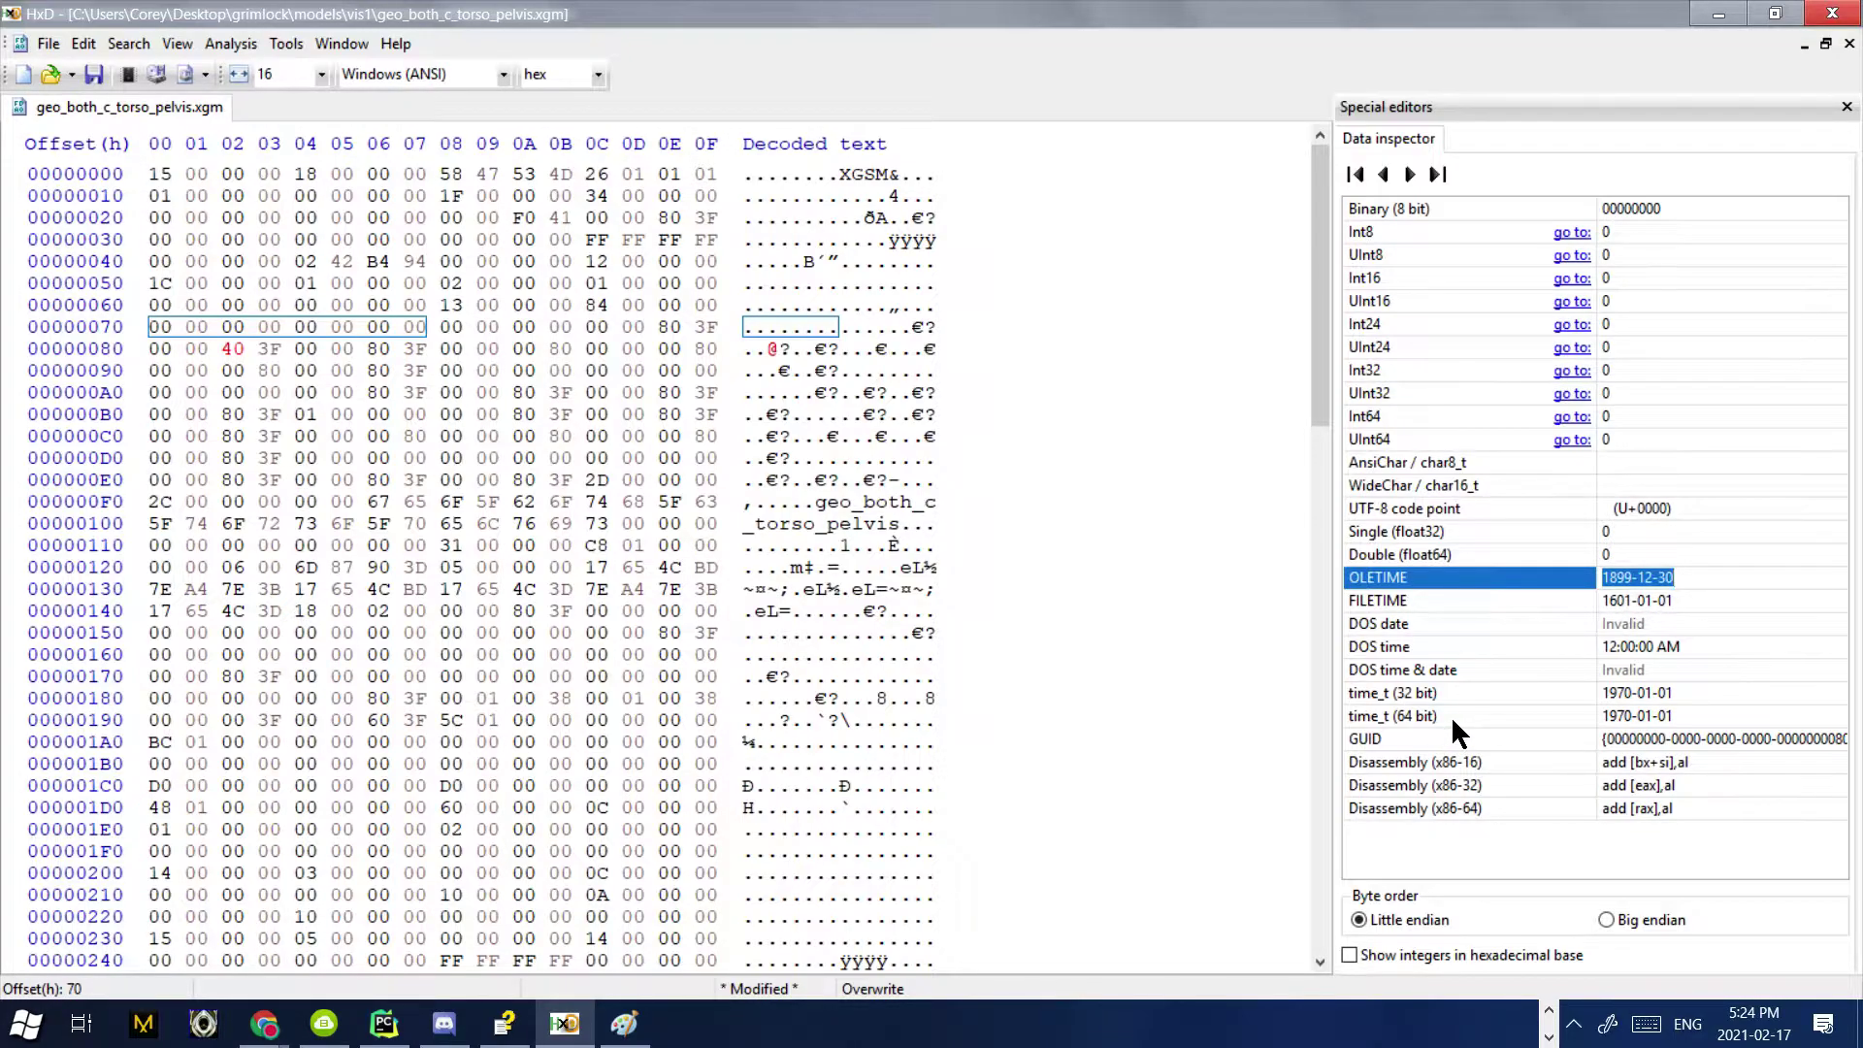
{"action": "left_click", "coordinate": [526, 355]}
{"action": "key", "text": "ctrl+z"}
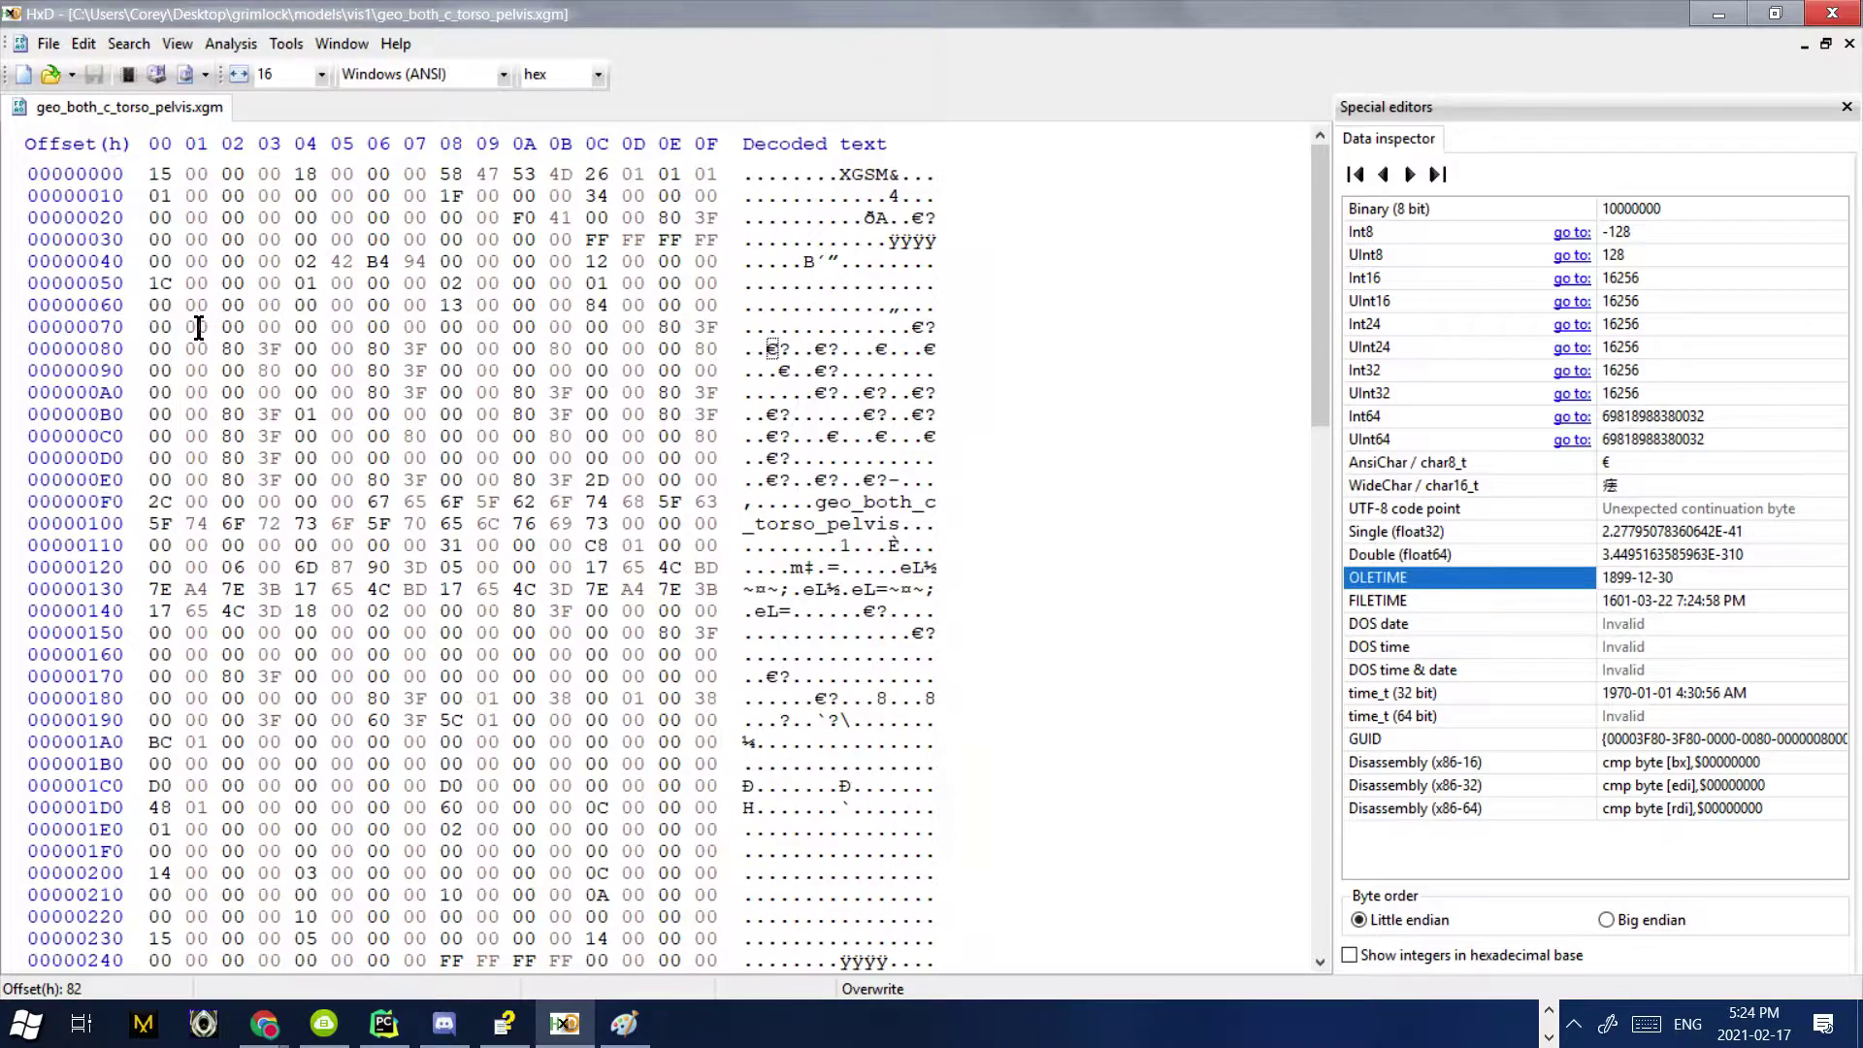
- Select the single byte at offset 70 and review the date, time and GUID types for it in the data inspector
{"action": "left_click_drag", "start_coordinate": [153, 327], "coordinate": [165, 327]}
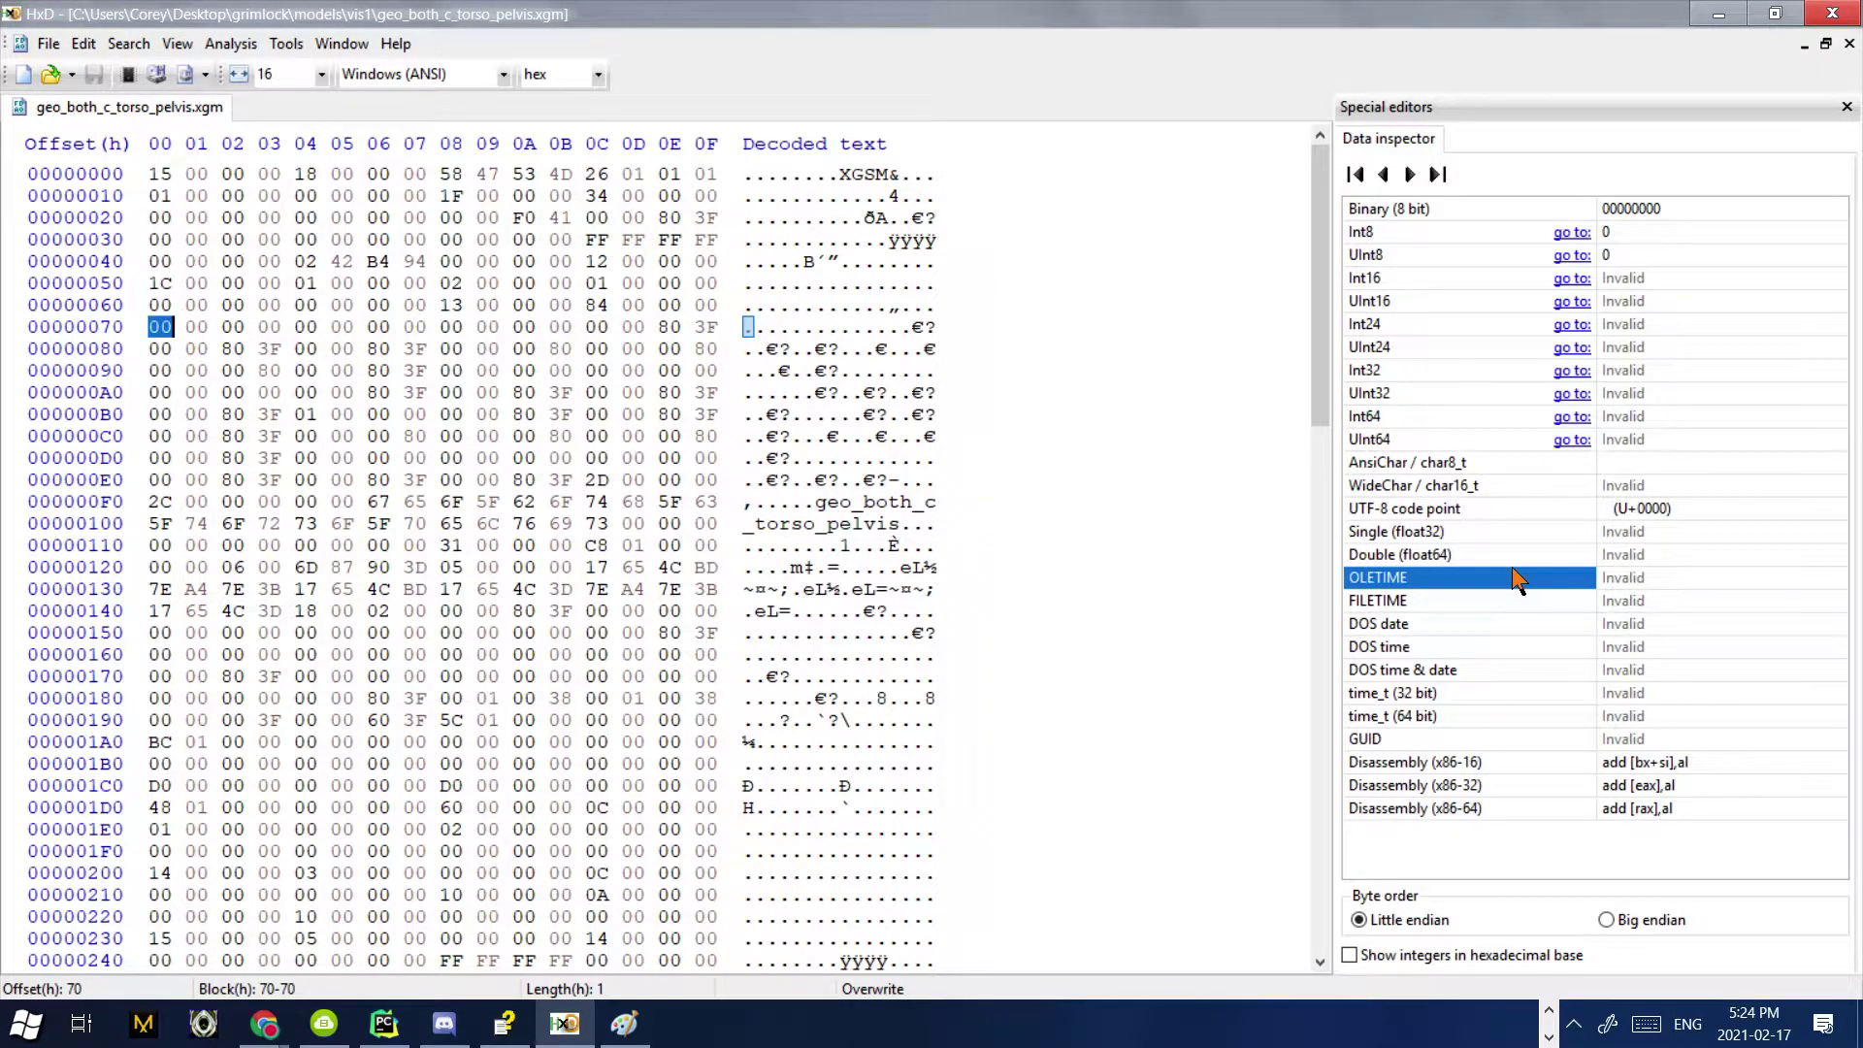
{"action": "left_click", "coordinate": [1452, 715]}
{"action": "left_click", "coordinate": [1430, 670]}
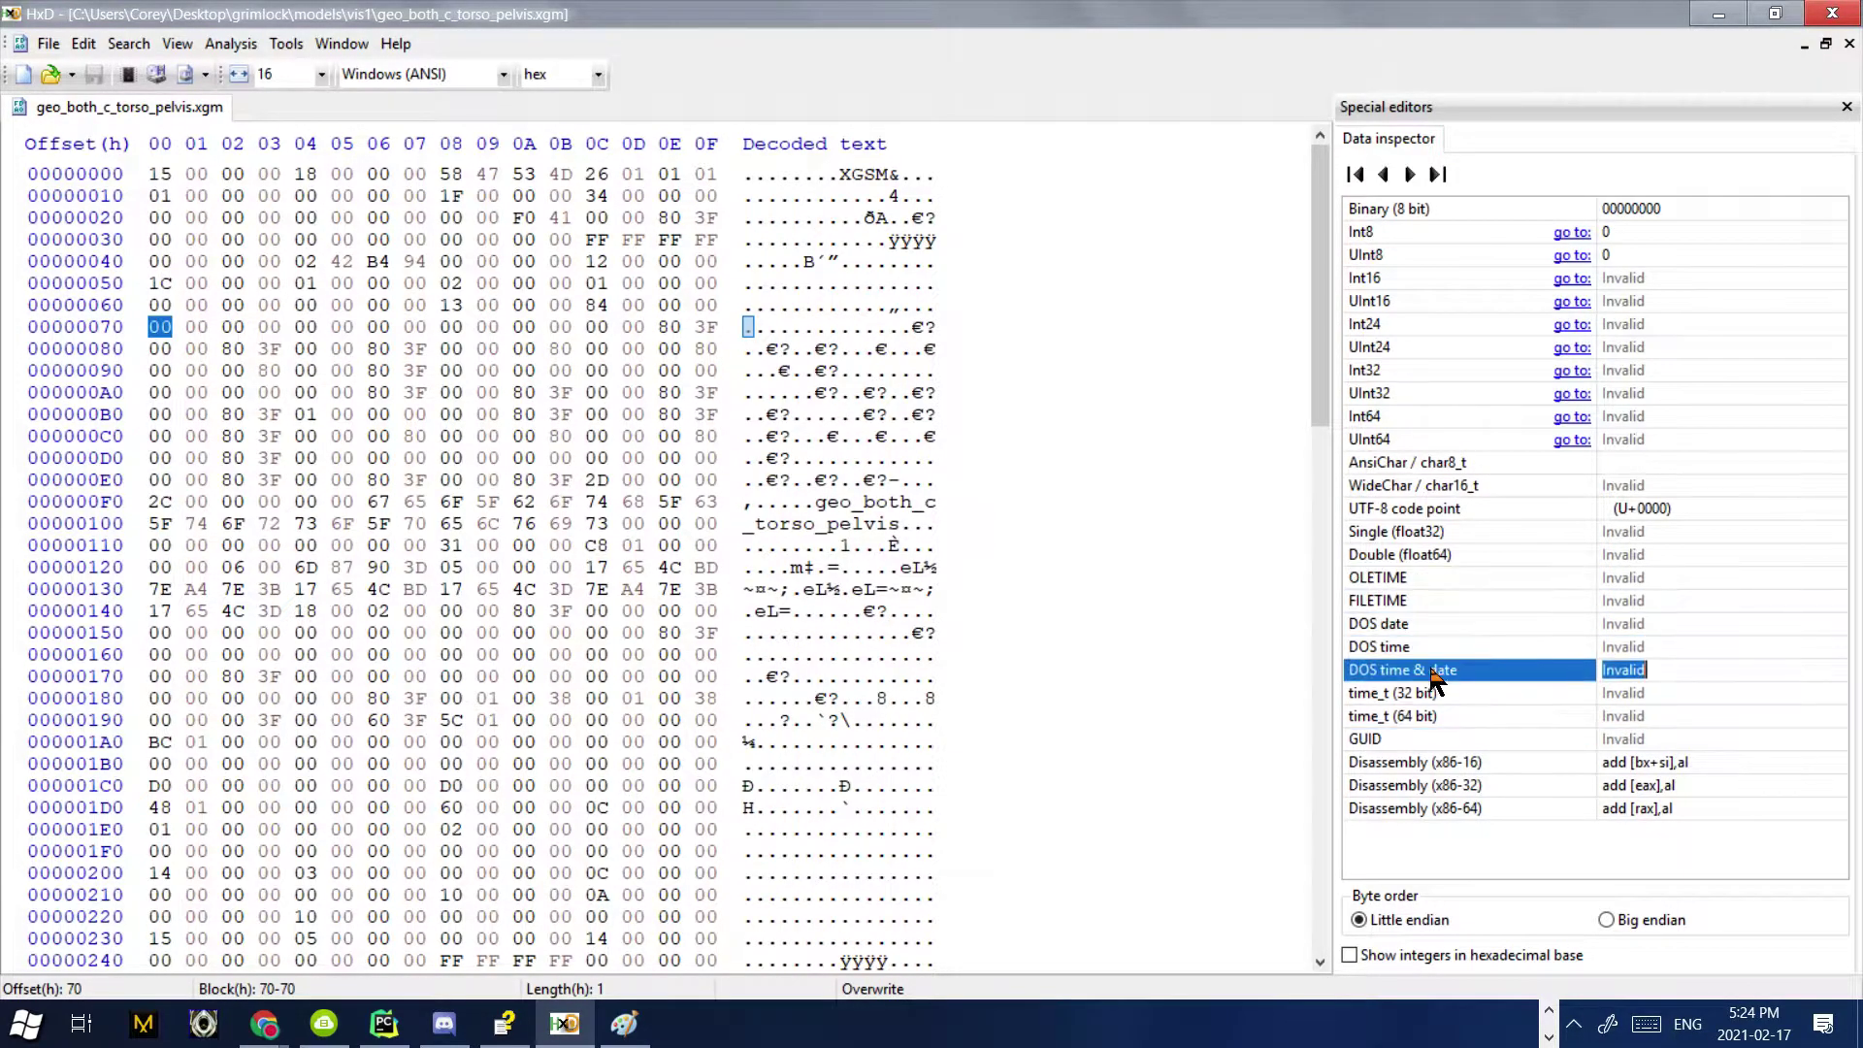
{"action": "left_click", "coordinate": [1422, 601]}
{"action": "left_click", "coordinate": [1425, 578]}
{"action": "left_click", "coordinate": [1434, 667]}
{"action": "left_click", "coordinate": [1428, 693]}
{"action": "left_click", "coordinate": [1426, 583]}
{"action": "left_click", "coordinate": [1417, 706]}
{"action": "left_click", "coordinate": [1390, 739]}
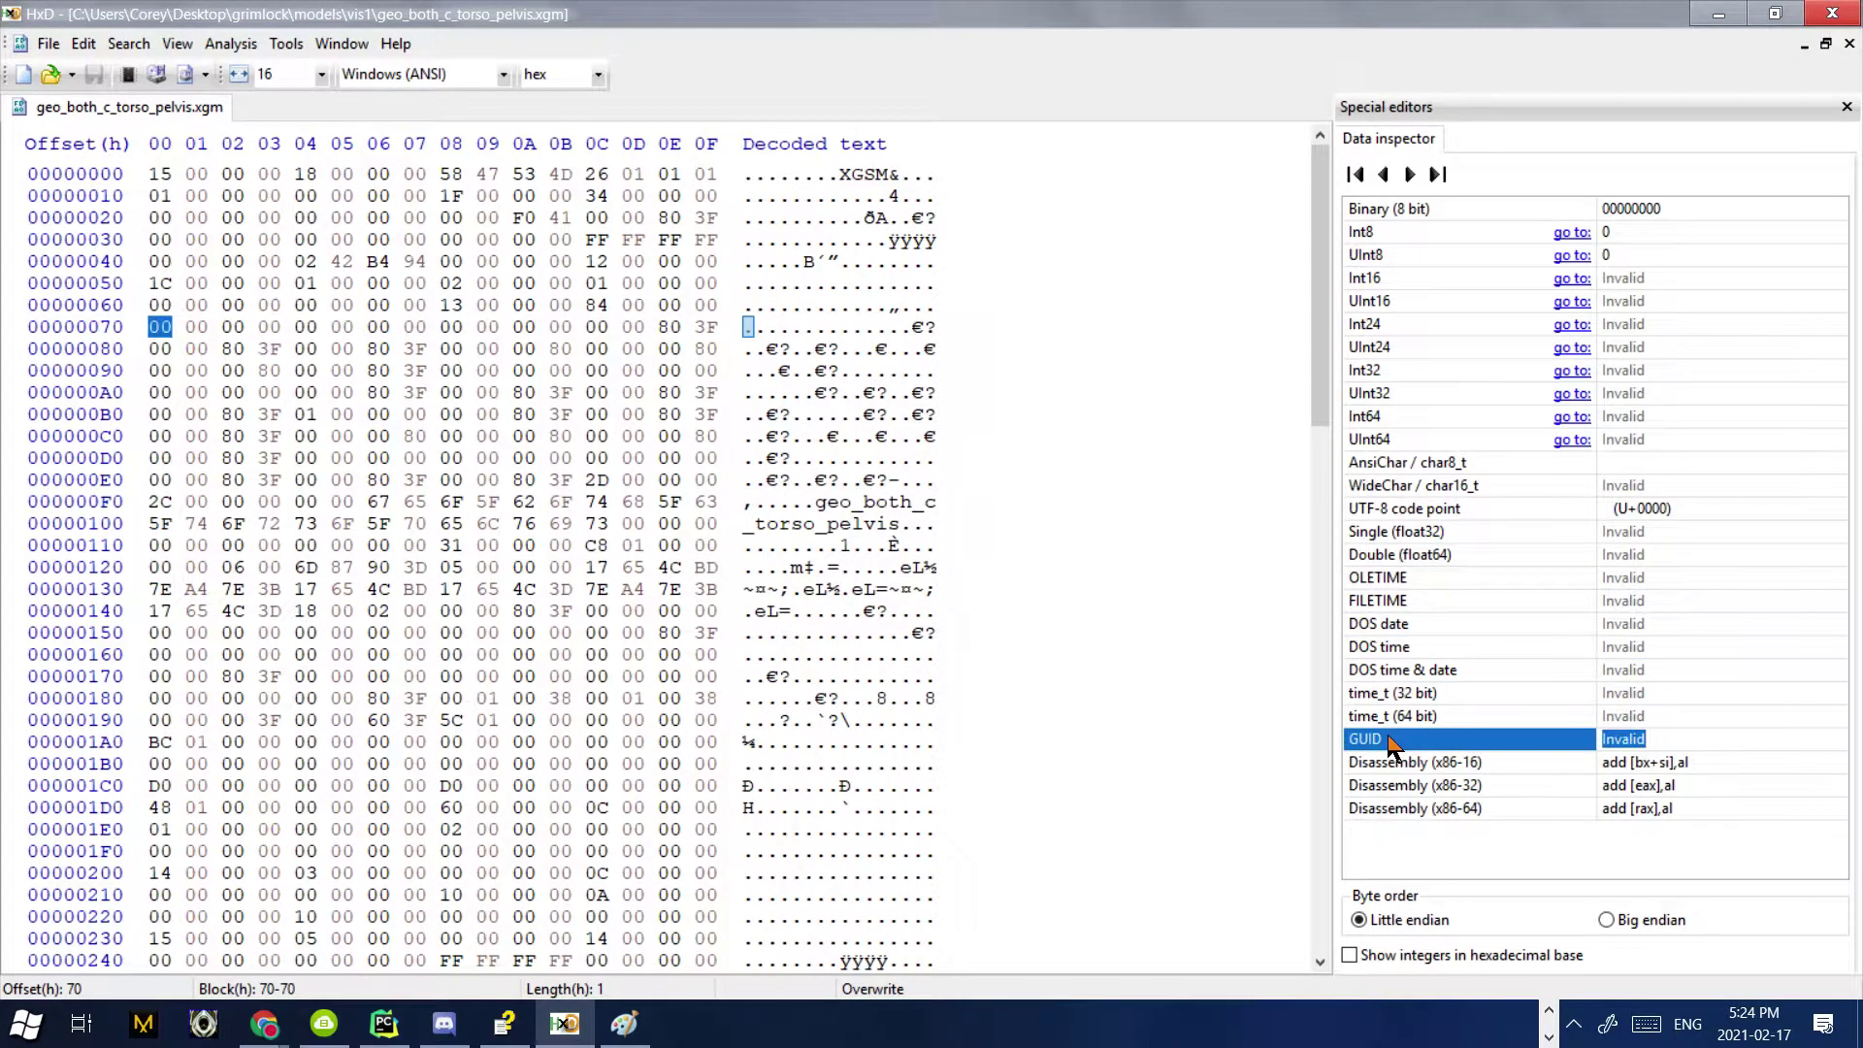
- Review the FILETIME, OLETIME, x86-16 and x86-64 disassembly types for the byte at offset 70 in the data inspector
{"action": "left_click", "coordinate": [1373, 810]}
{"action": "left_click", "coordinate": [1407, 601]}
{"action": "left_click", "coordinate": [1407, 579]}
{"action": "left_click", "coordinate": [1358, 763]}
{"action": "left_click", "coordinate": [1433, 807]}
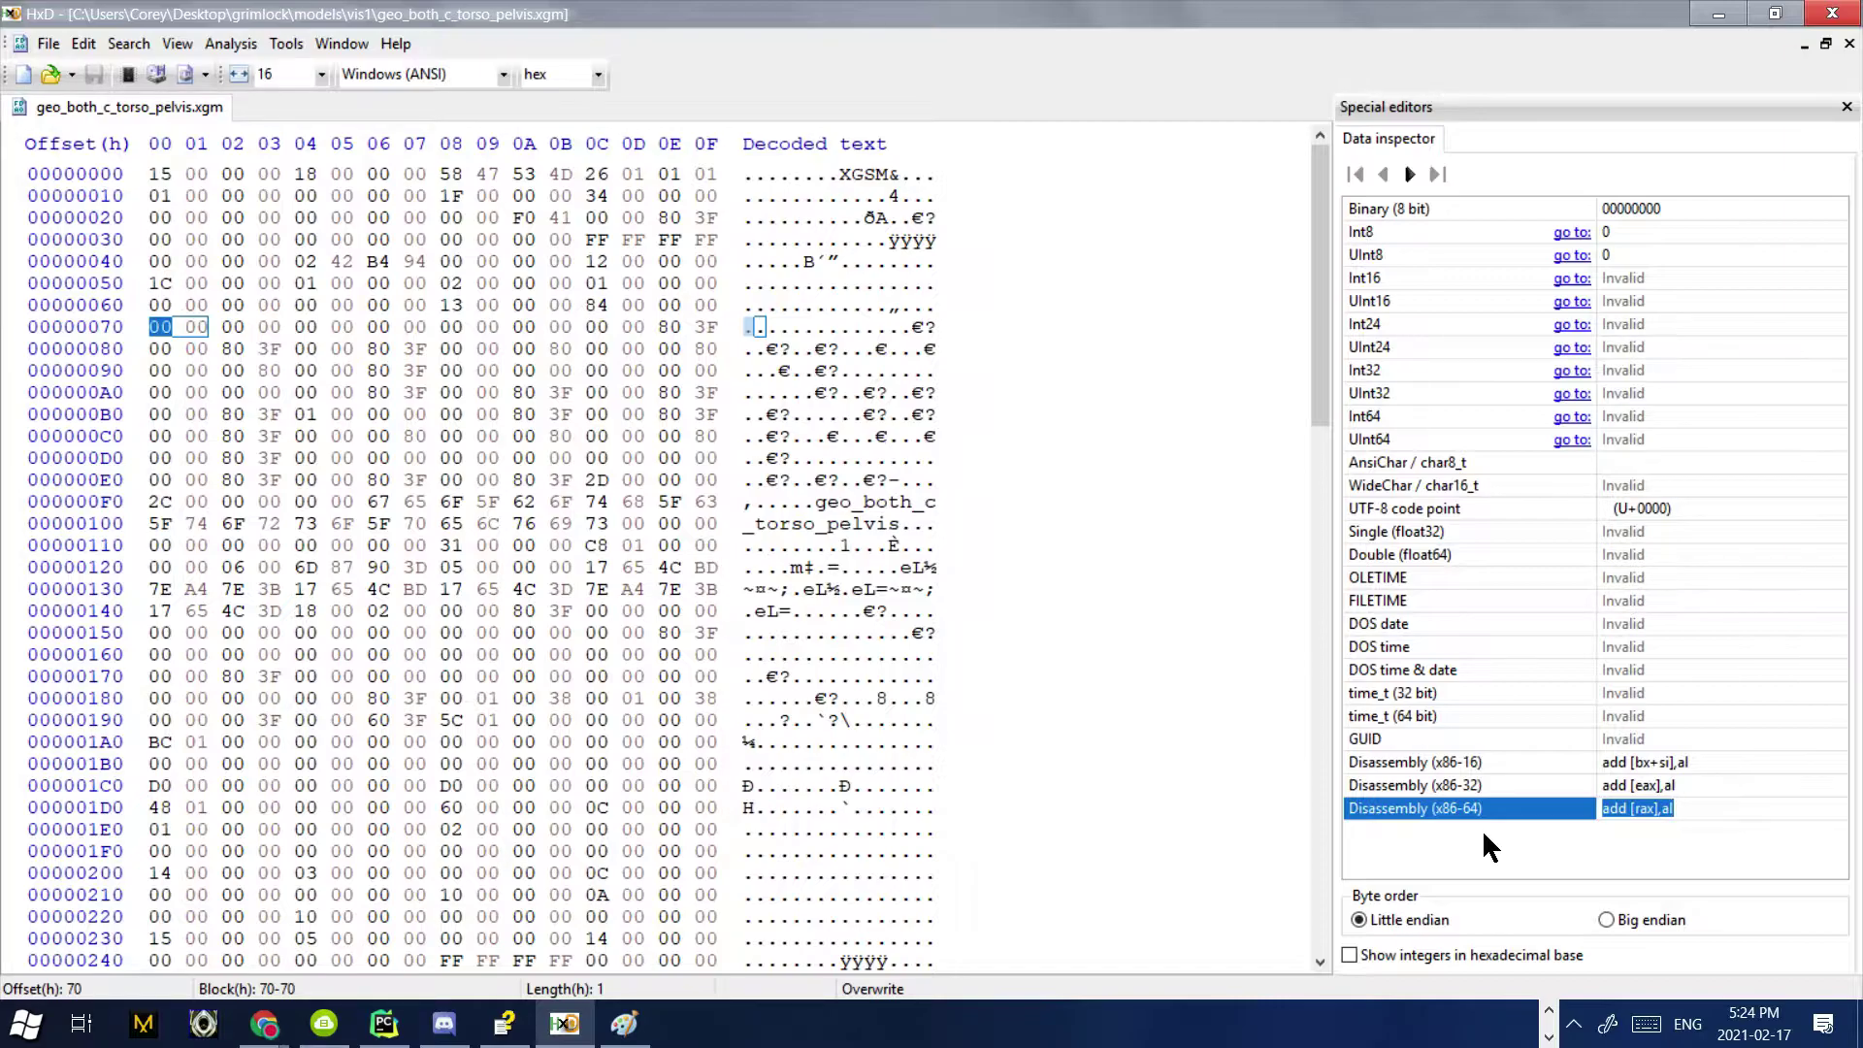
- Inspect the bytes at offset 80 as x86-16 disassembly and compare the interpretation of the bytes at offsets 86 and 87
{"action": "left_click", "coordinate": [162, 349]}
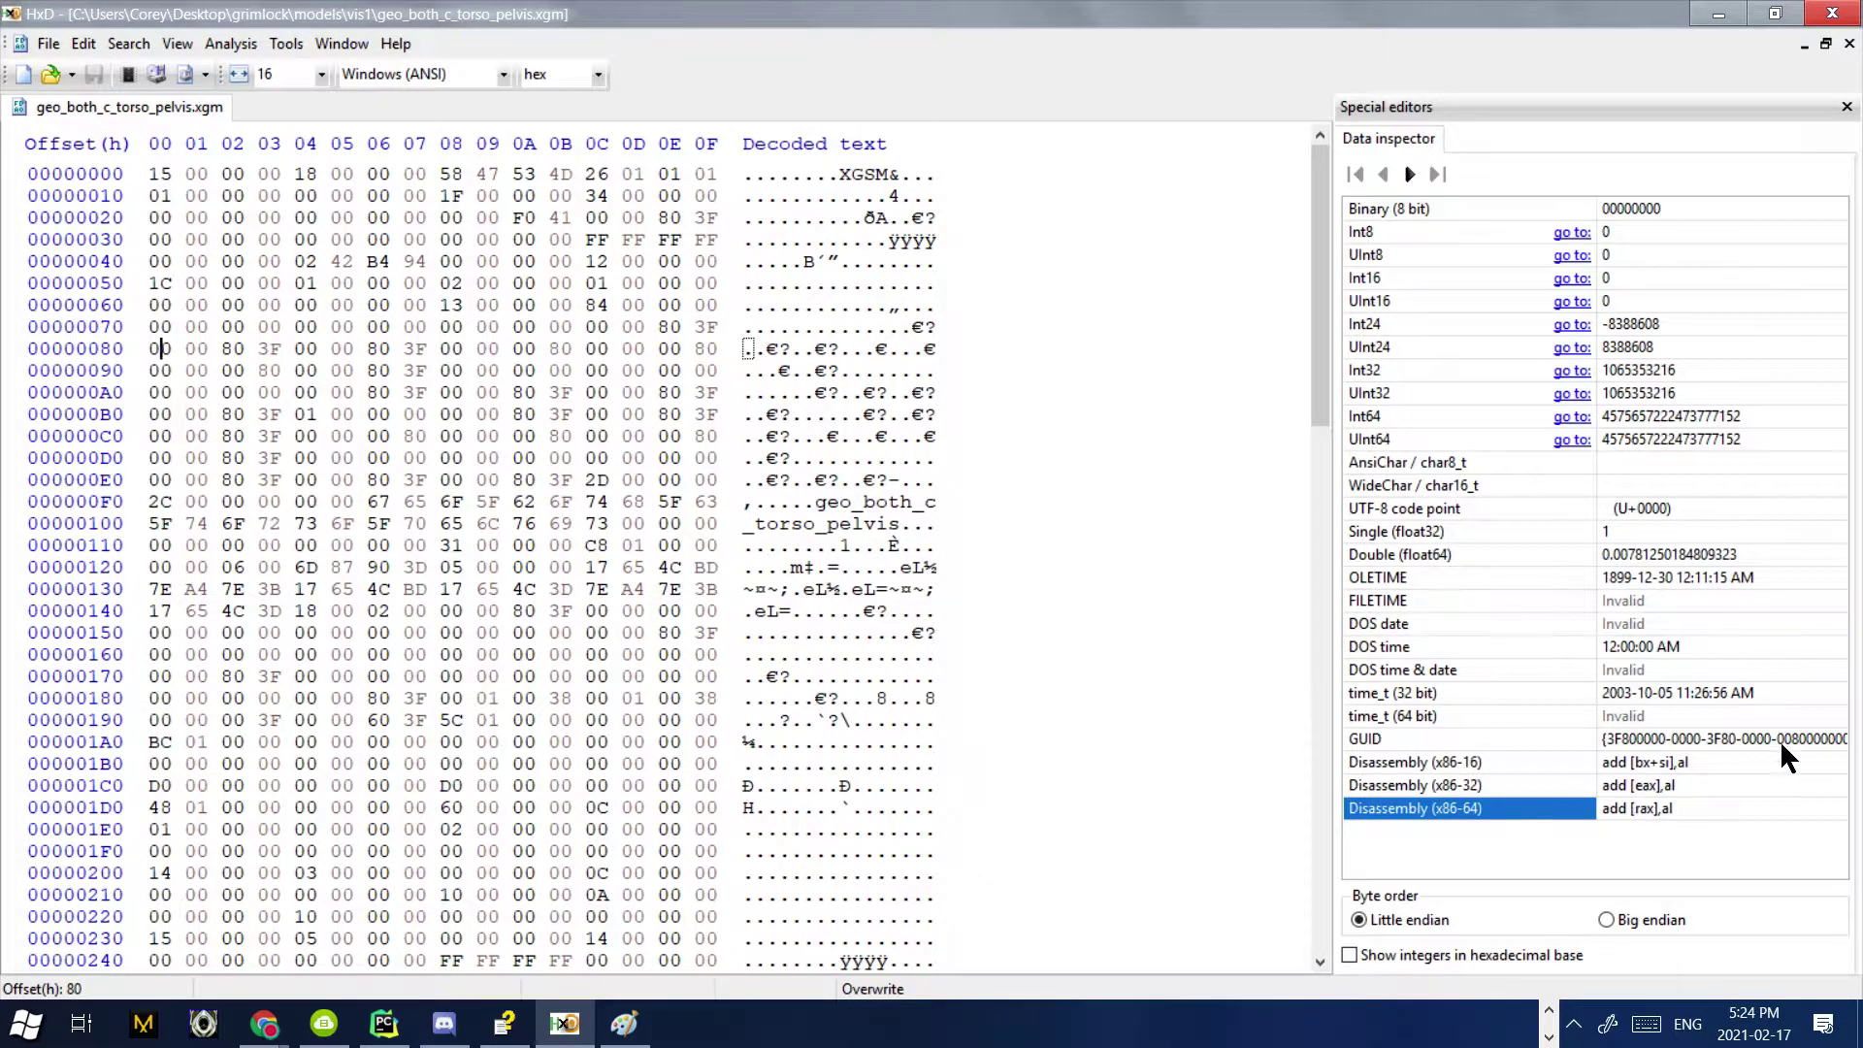
{"action": "left_click", "coordinate": [1674, 764]}
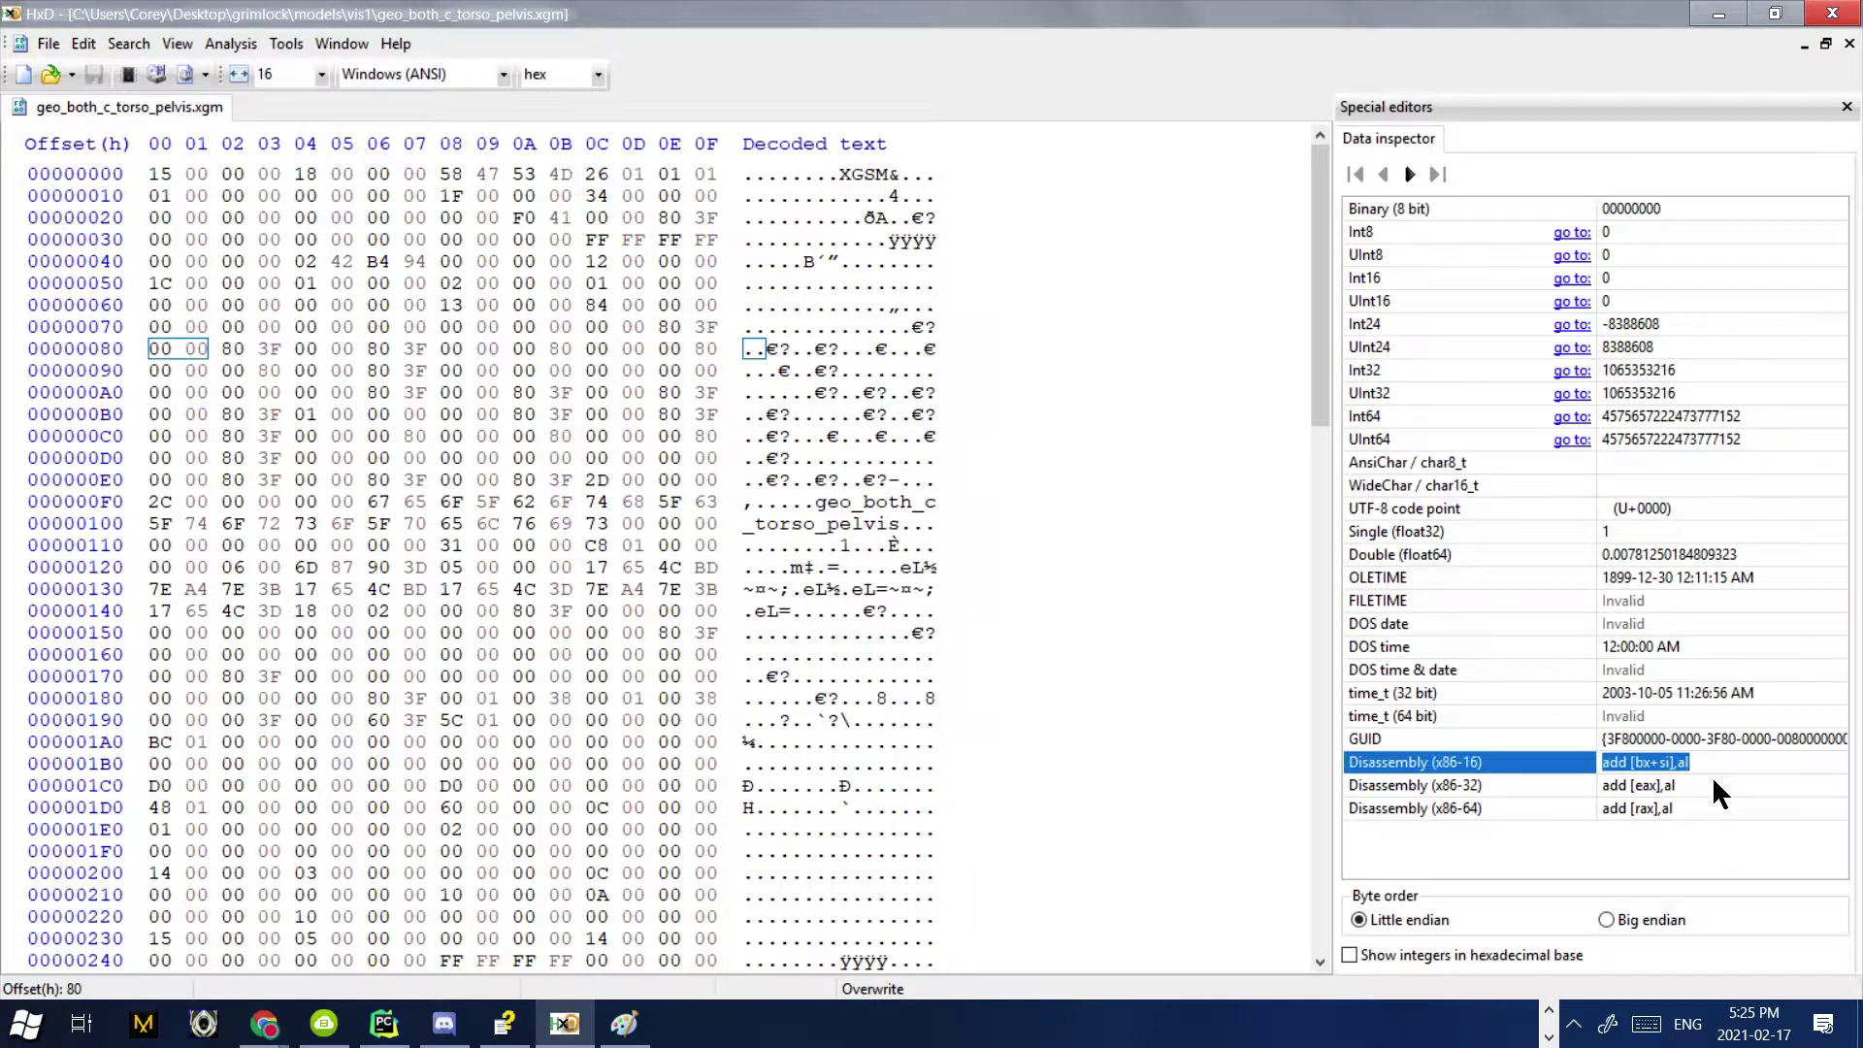
{"action": "double_click", "coordinate": [392, 349]}
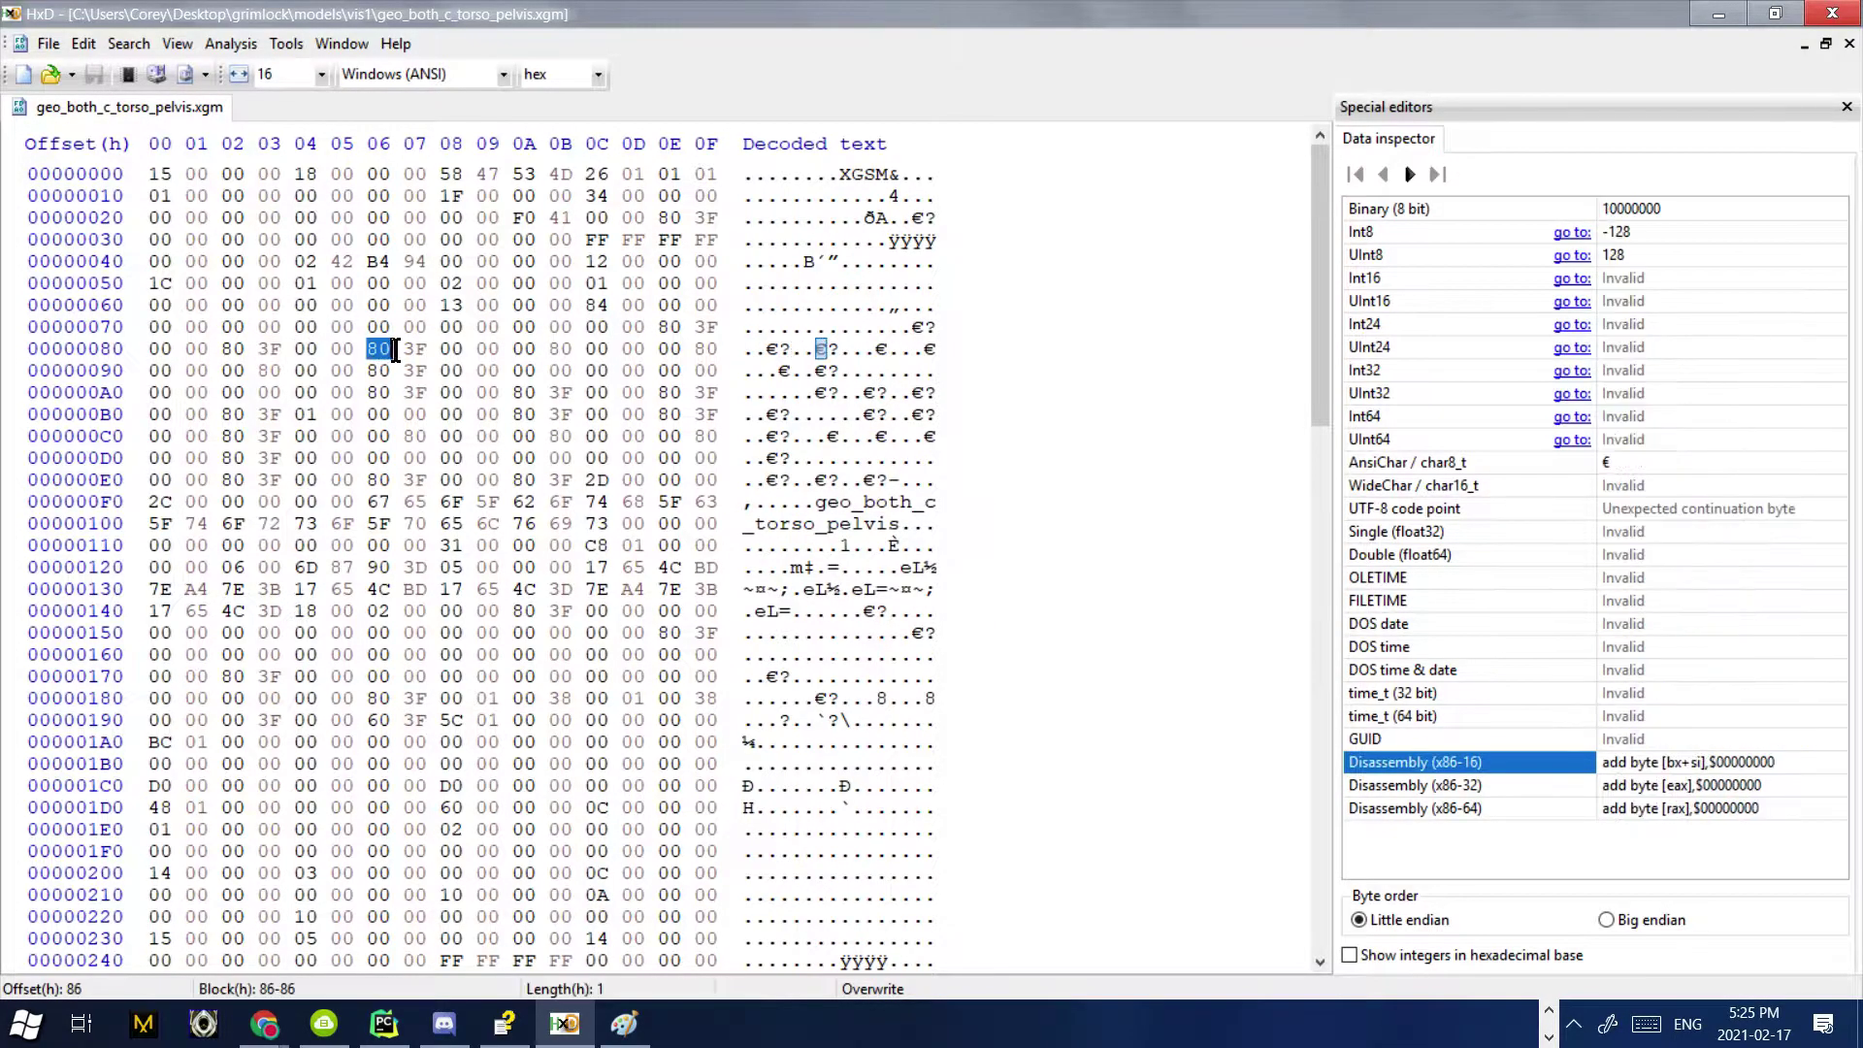
{"action": "key", "text": "Right"}
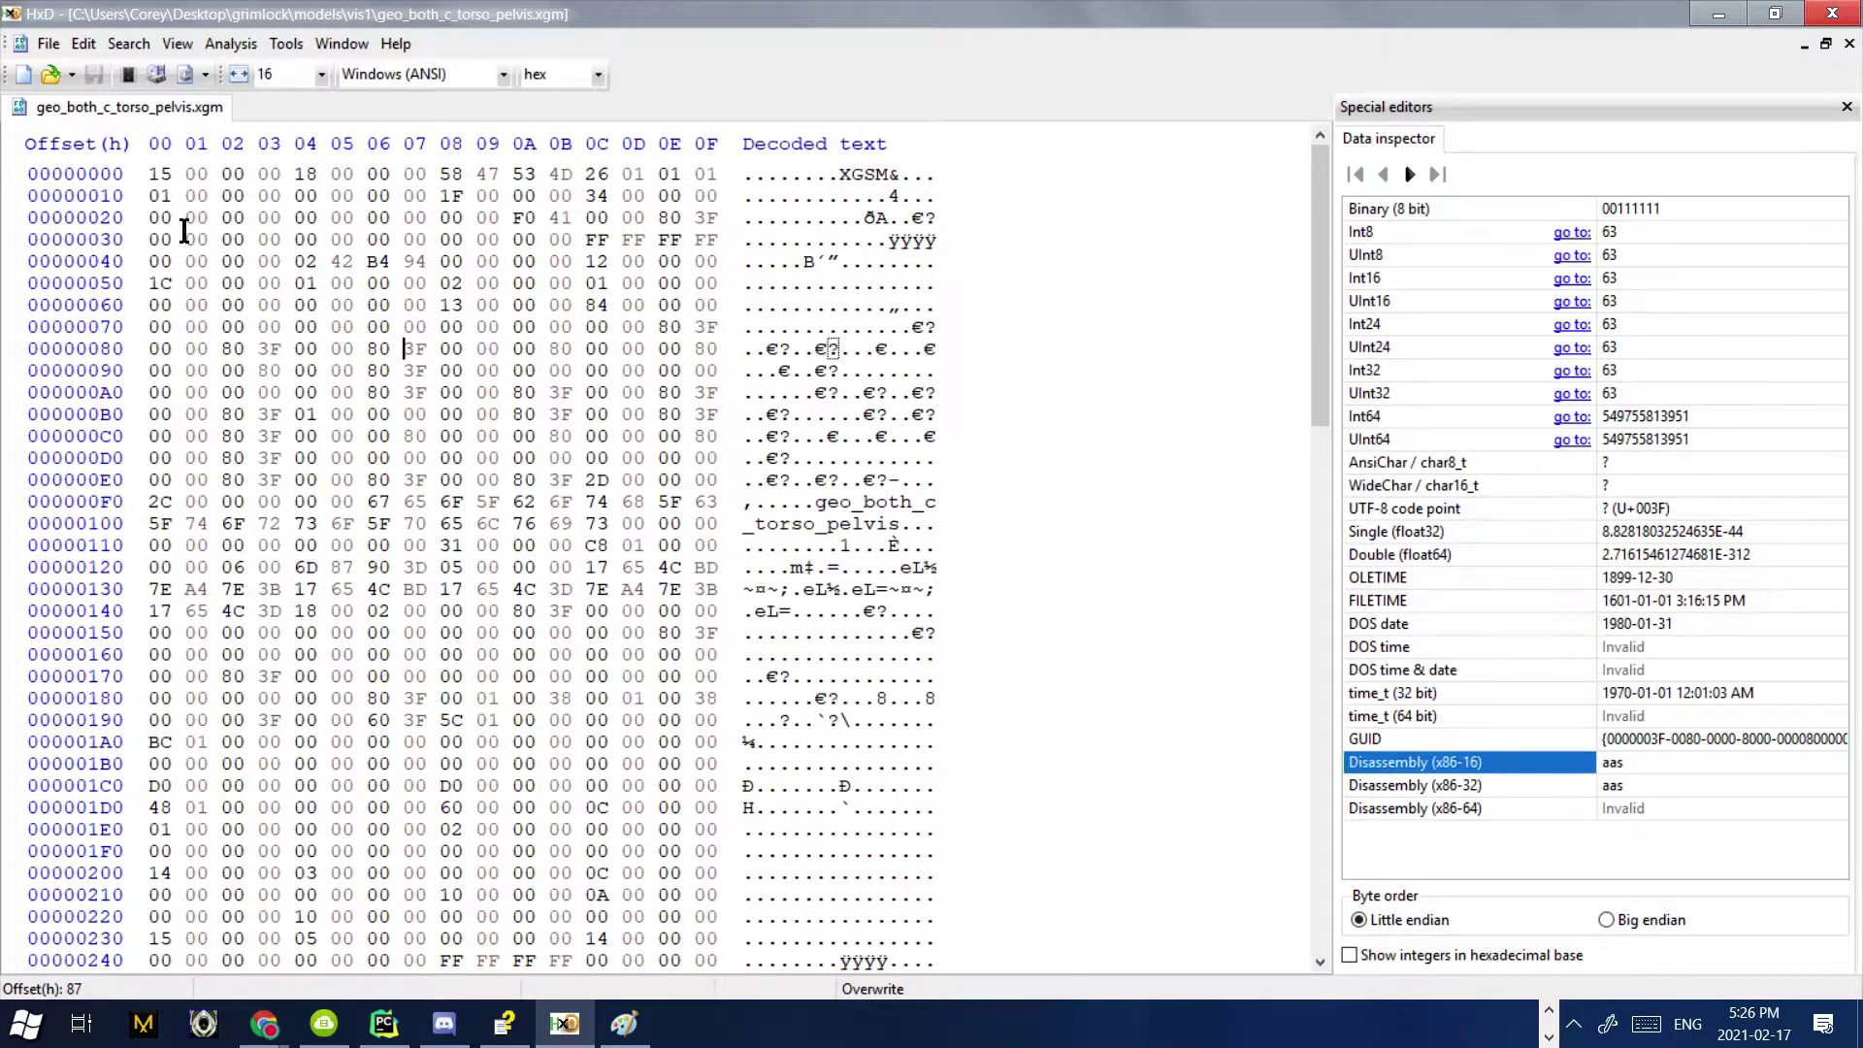
- Highlight the four bytes at offsets 0-3 and switch the byte order to big endian to compare their interpretation
{"action": "left_click_drag", "start_coordinate": [158, 174], "coordinate": [287, 173]}
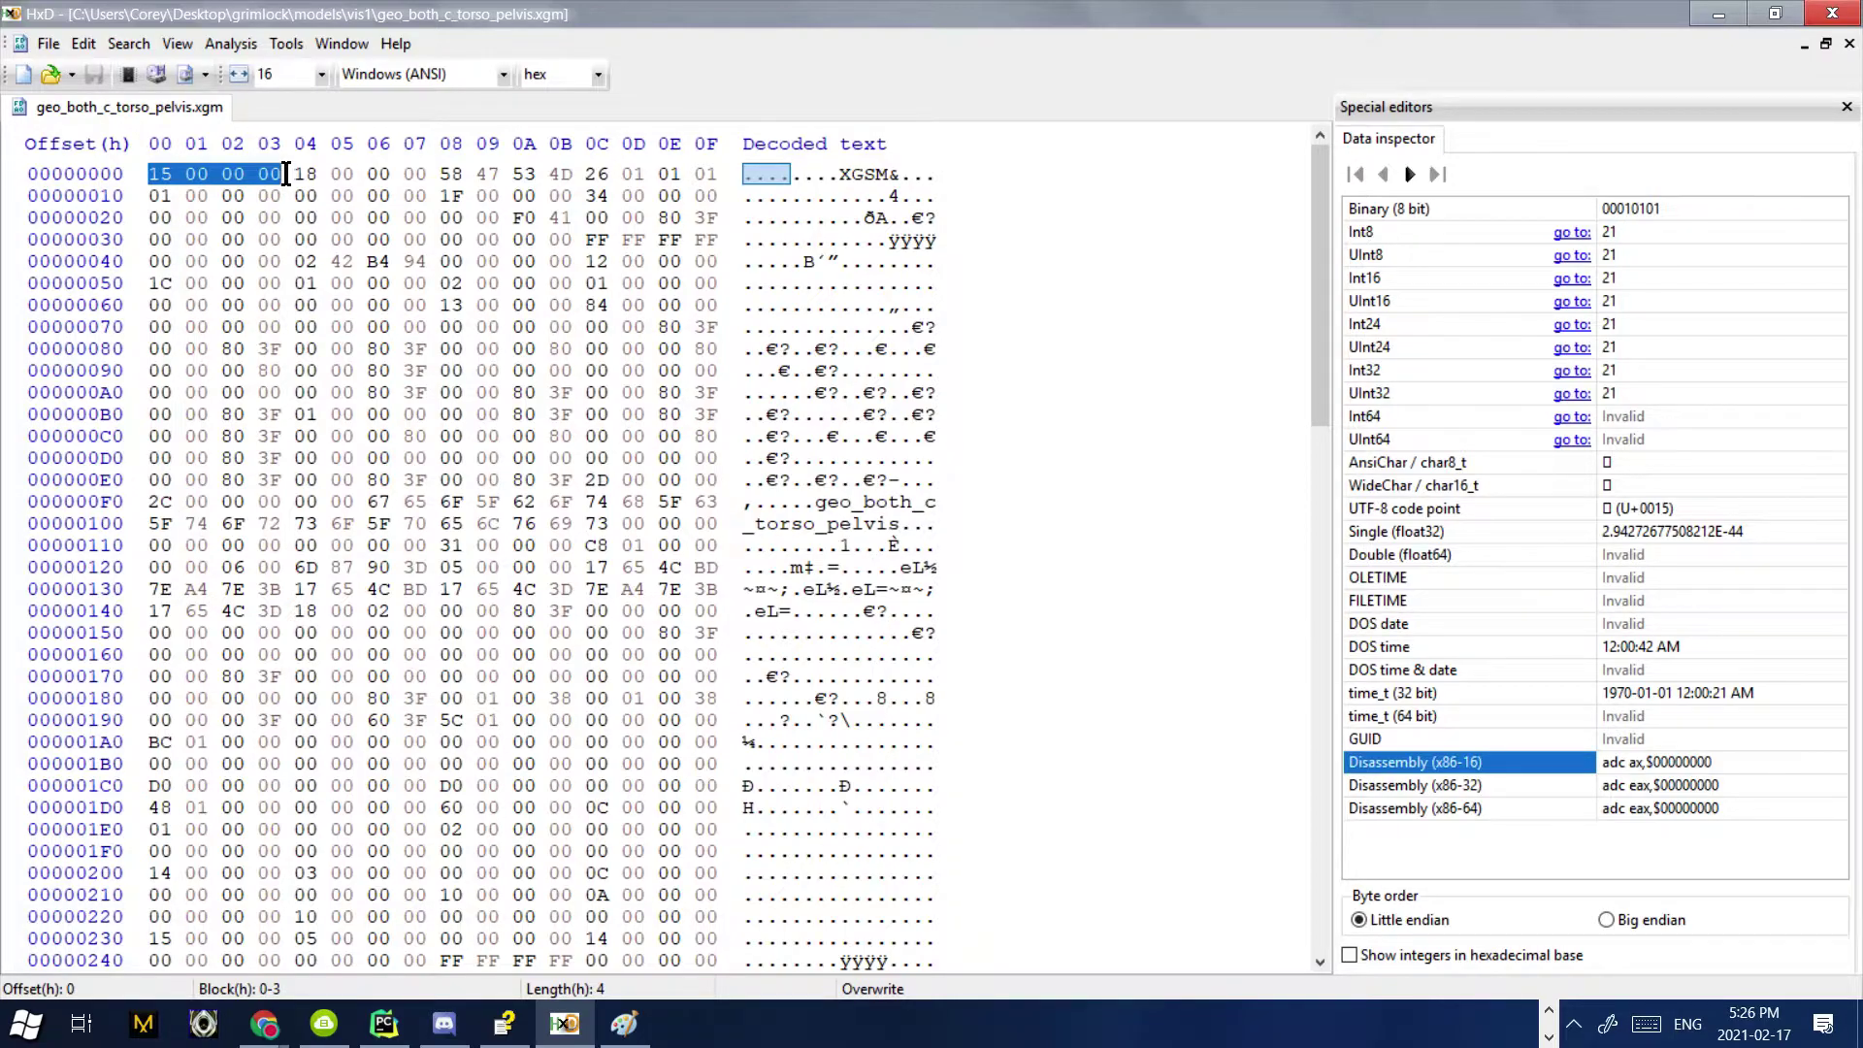
{"action": "left_click", "coordinate": [158, 176]}
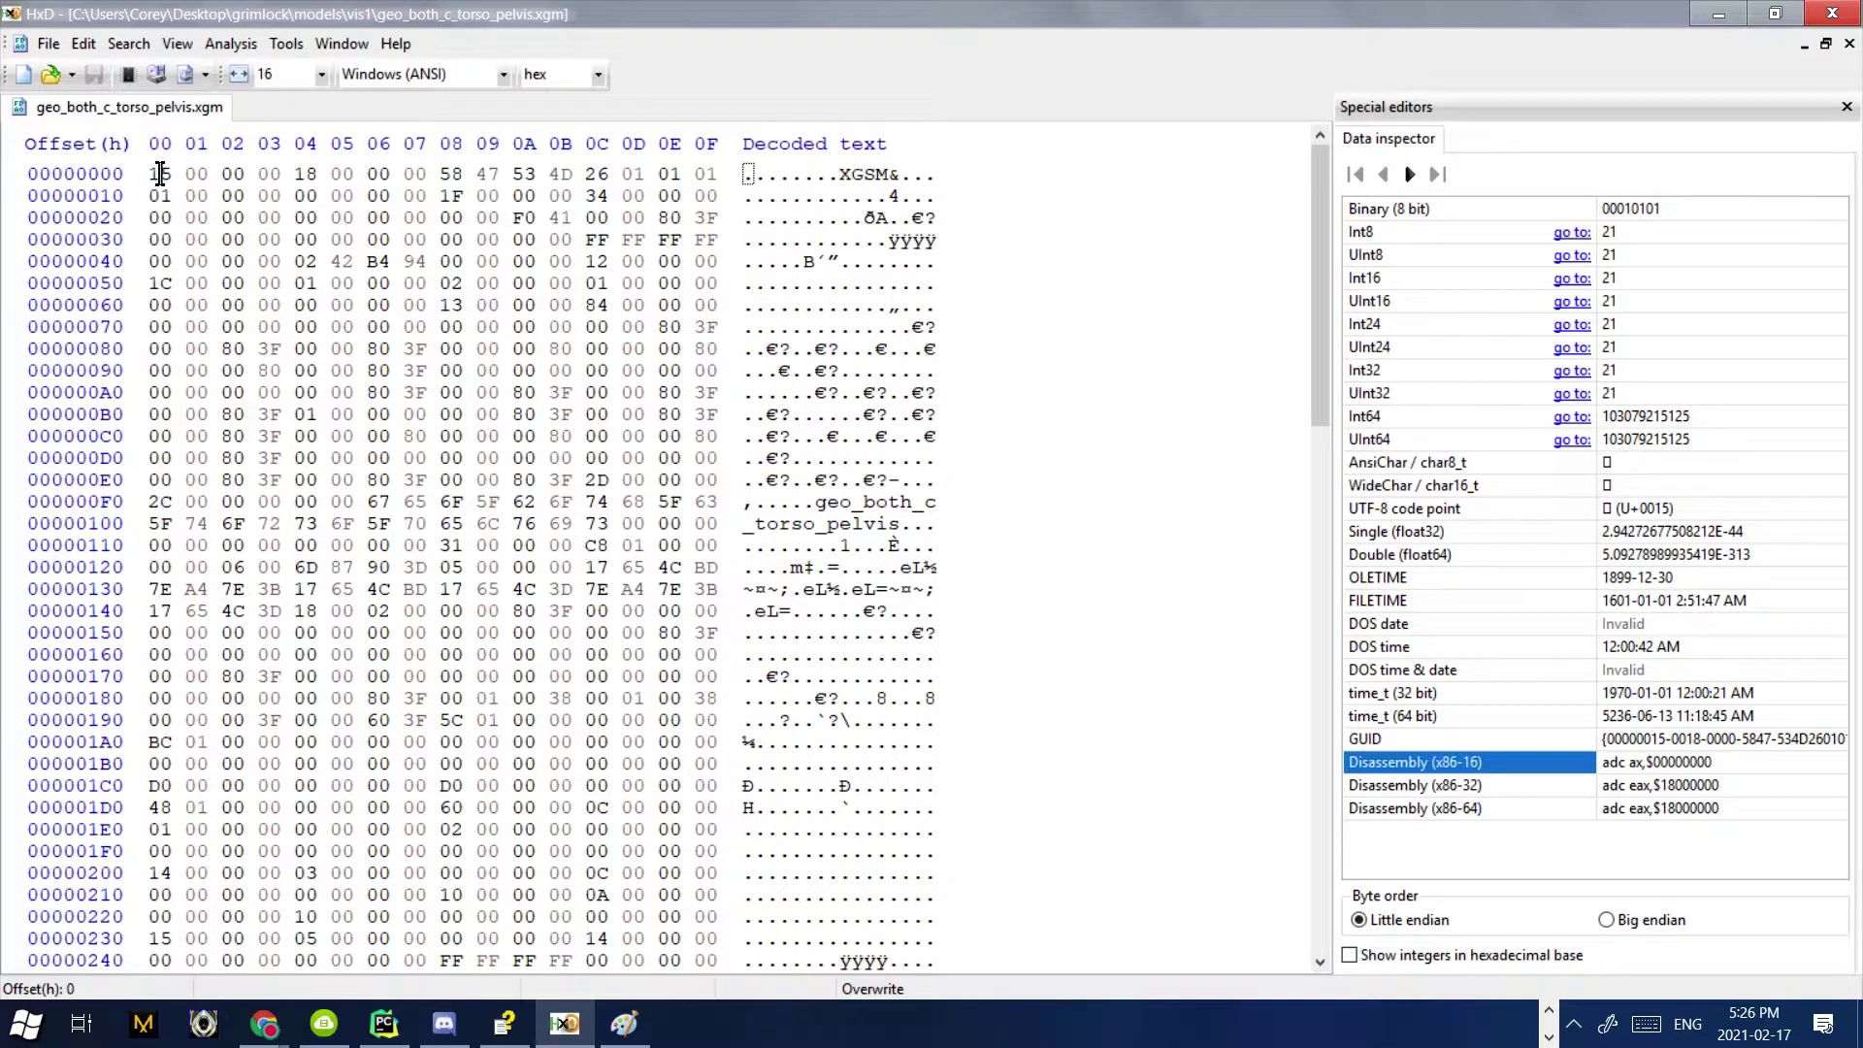
{"action": "left_click_drag", "start_coordinate": [158, 175], "coordinate": [272, 175]}
{"action": "left_click", "coordinate": [163, 178]}
{"action": "left_click", "coordinate": [1606, 920]}
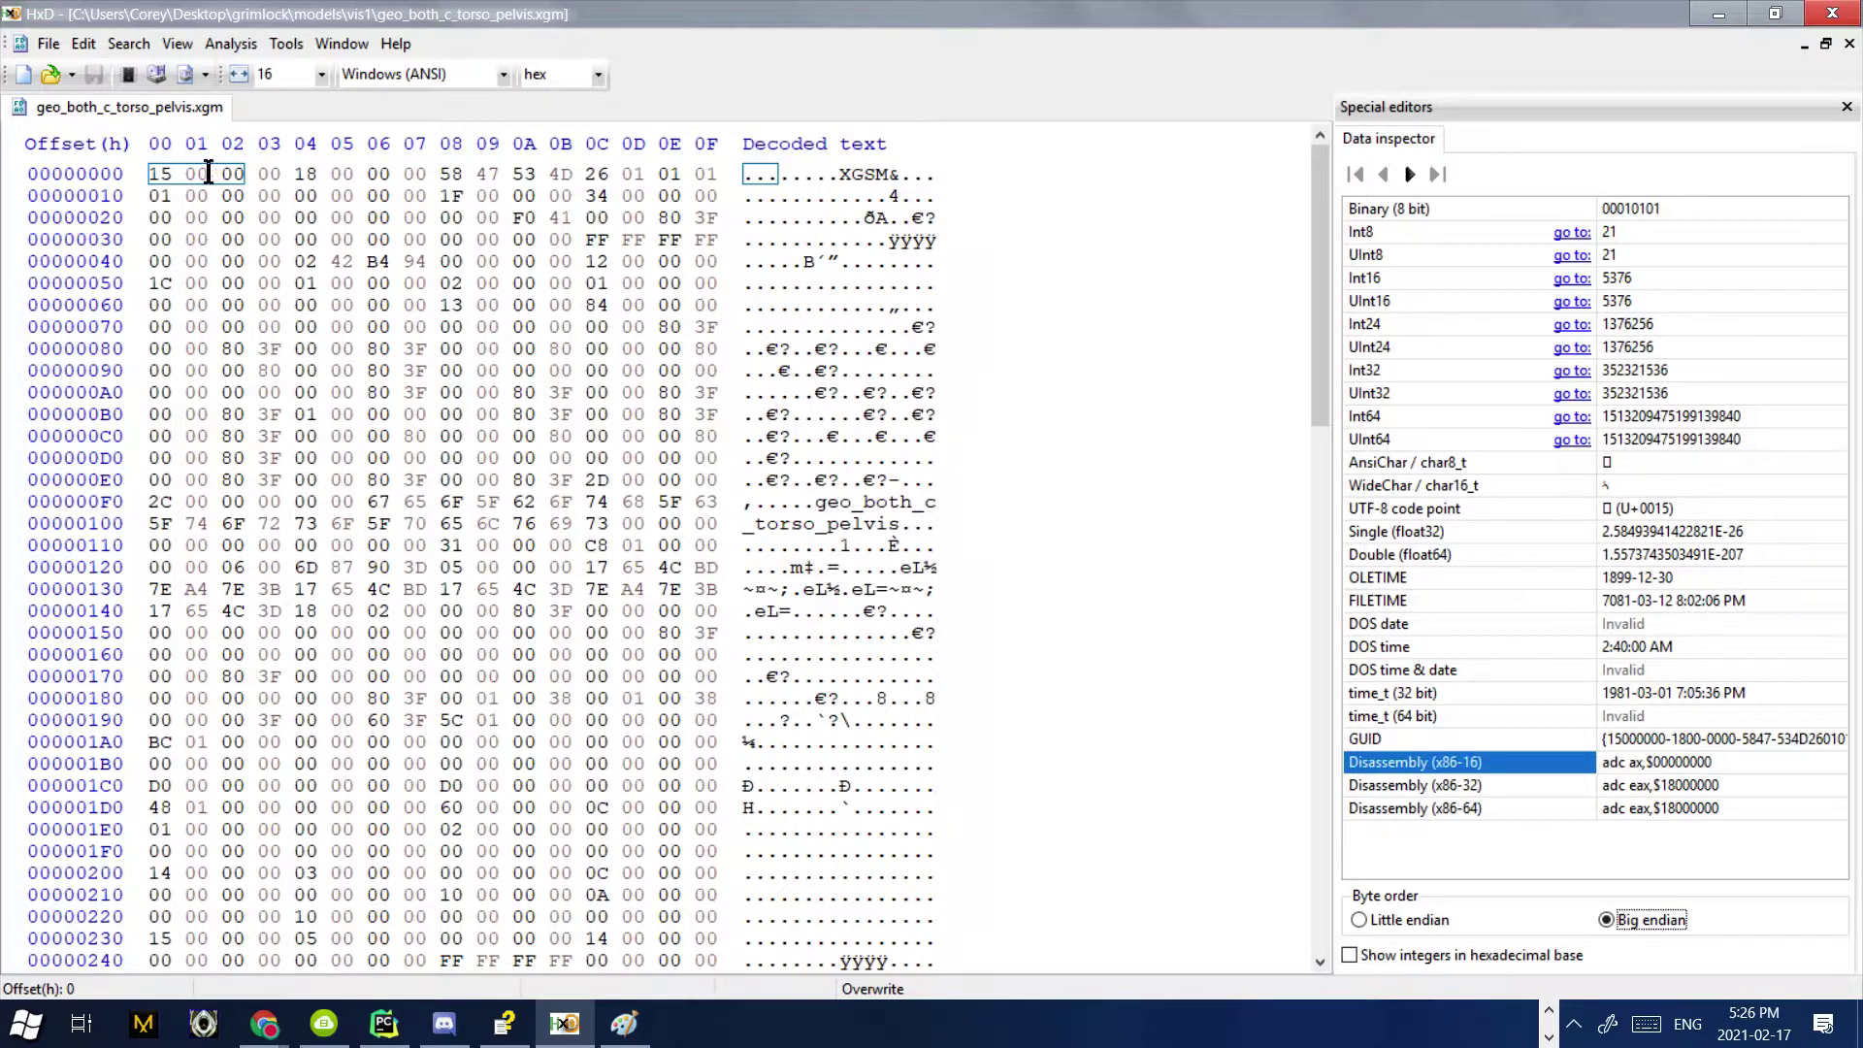
{"action": "left_click_drag", "start_coordinate": [155, 175], "coordinate": [294, 177]}
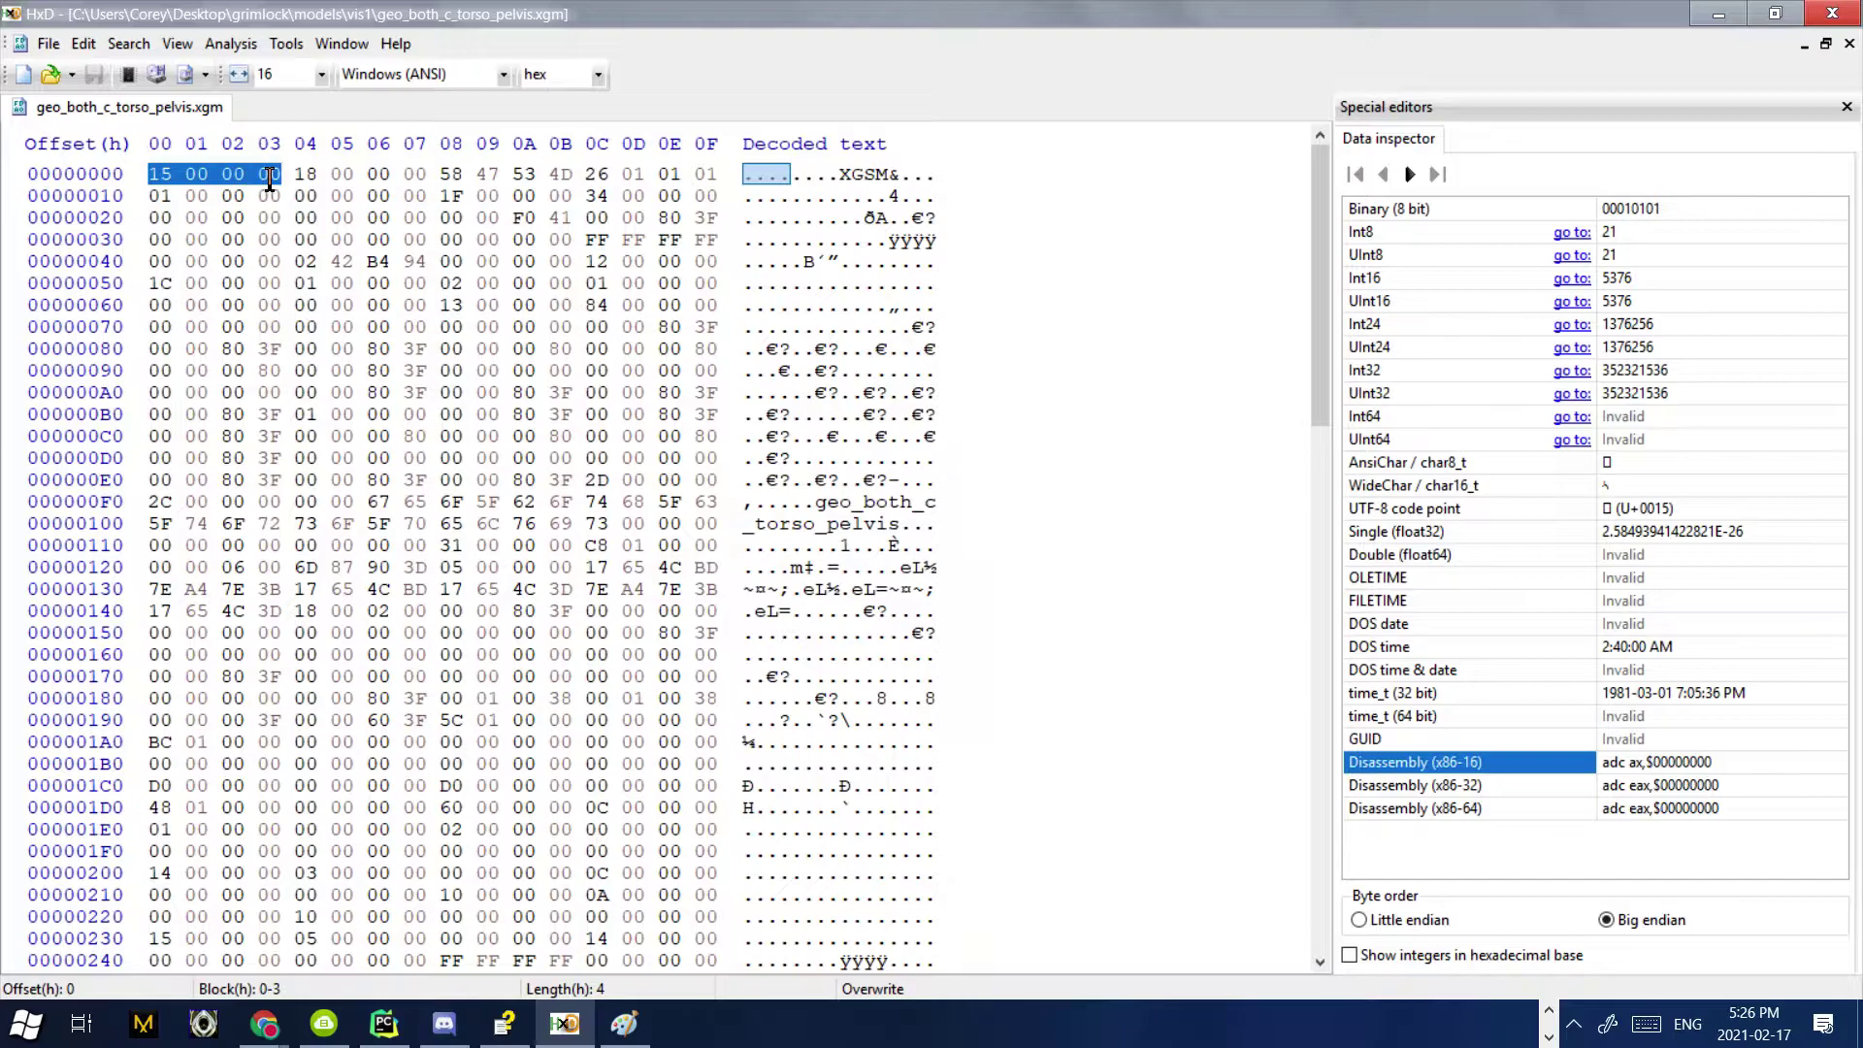
- Try the byte sequence 00 00 00 15 at offsets 0-3 as a big-endian Int32 and undo the edit
{"action": "left_click", "coordinate": [148, 178]}
{"action": "type", "text": "00 00 00 15"}
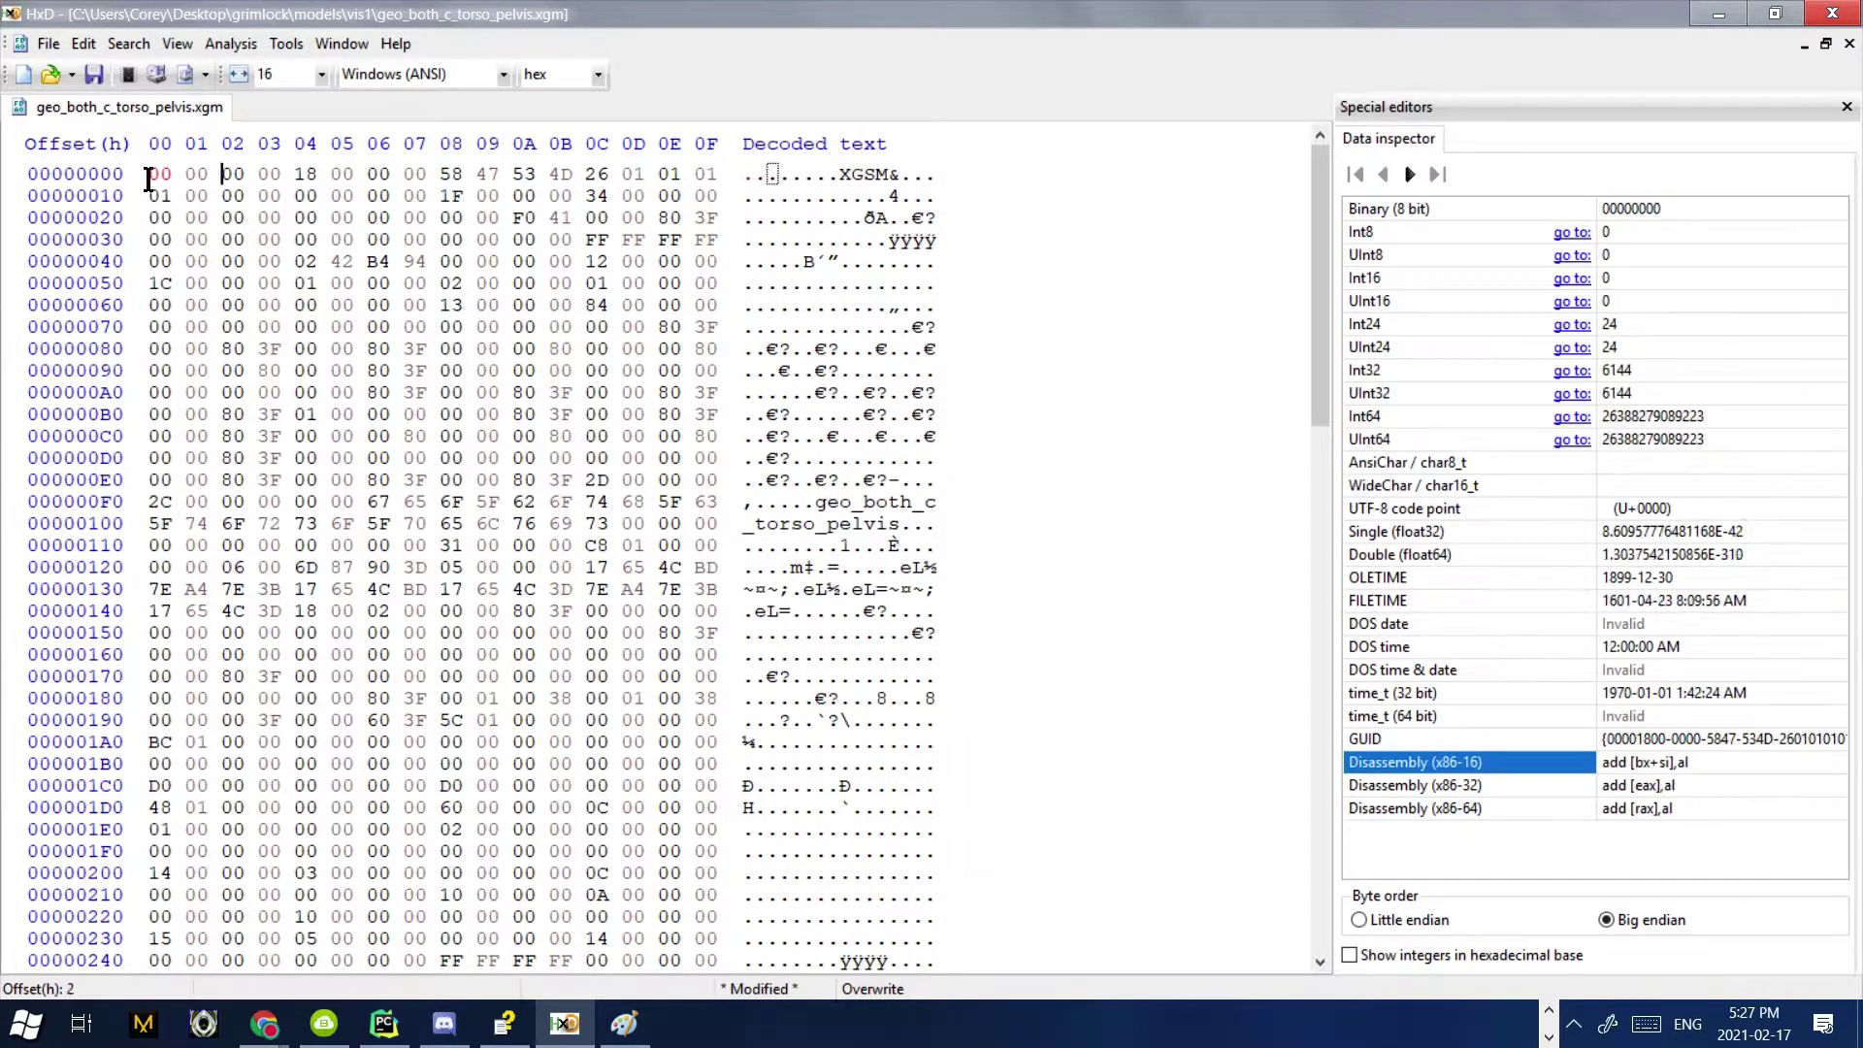
{"action": "left_click", "coordinate": [148, 177]}
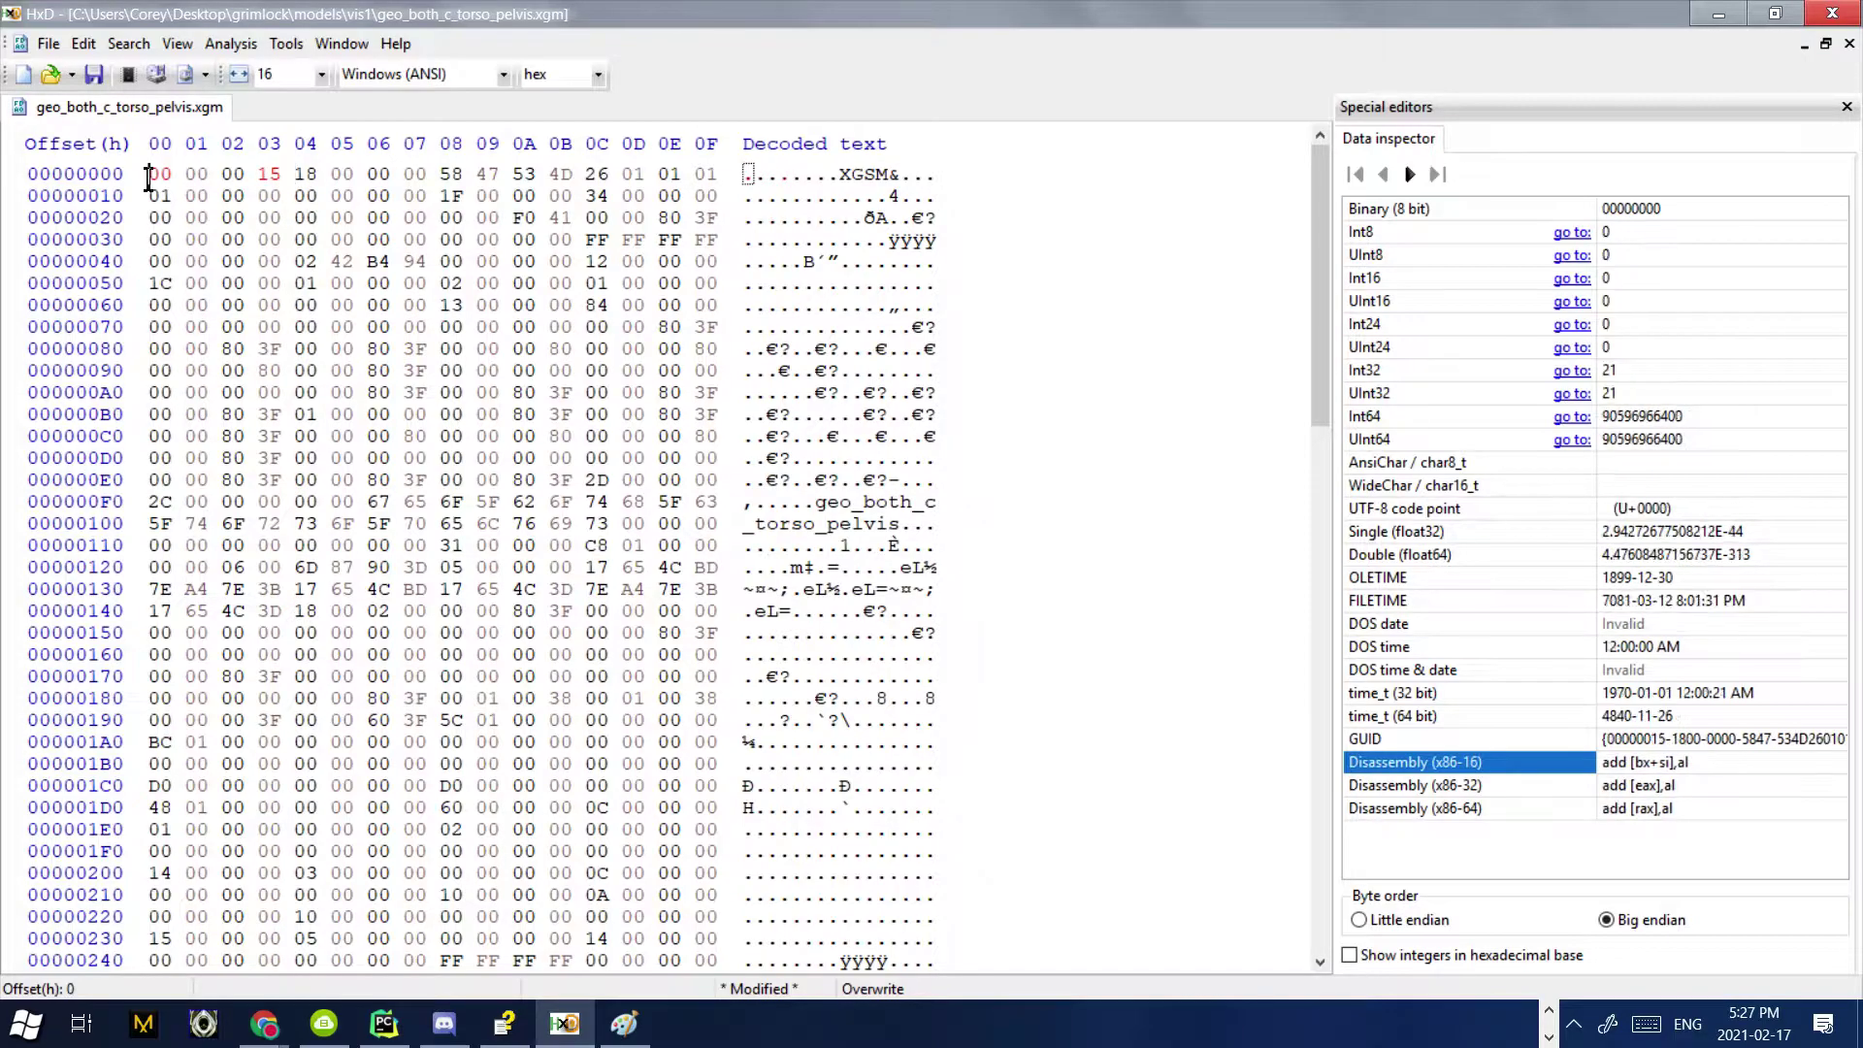
{"action": "left_click", "coordinate": [1398, 373]}
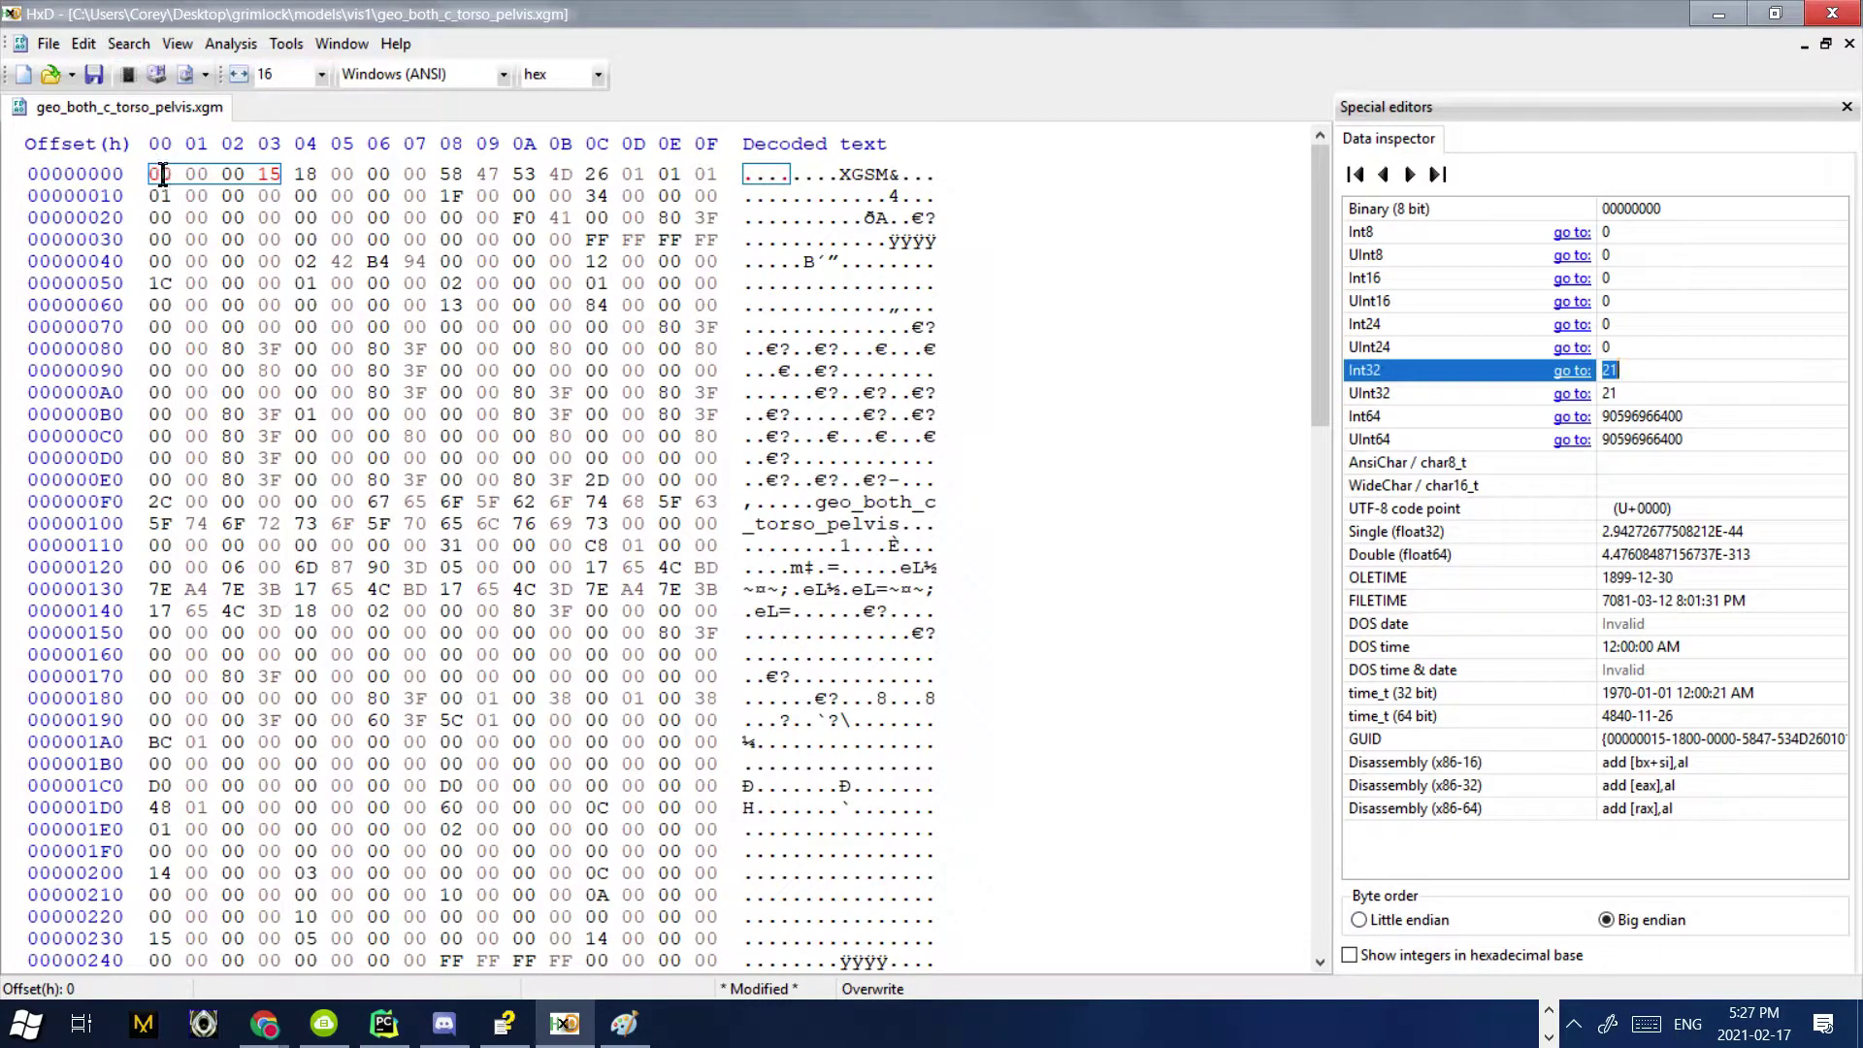
{"action": "key", "text": "ctrl+z"}
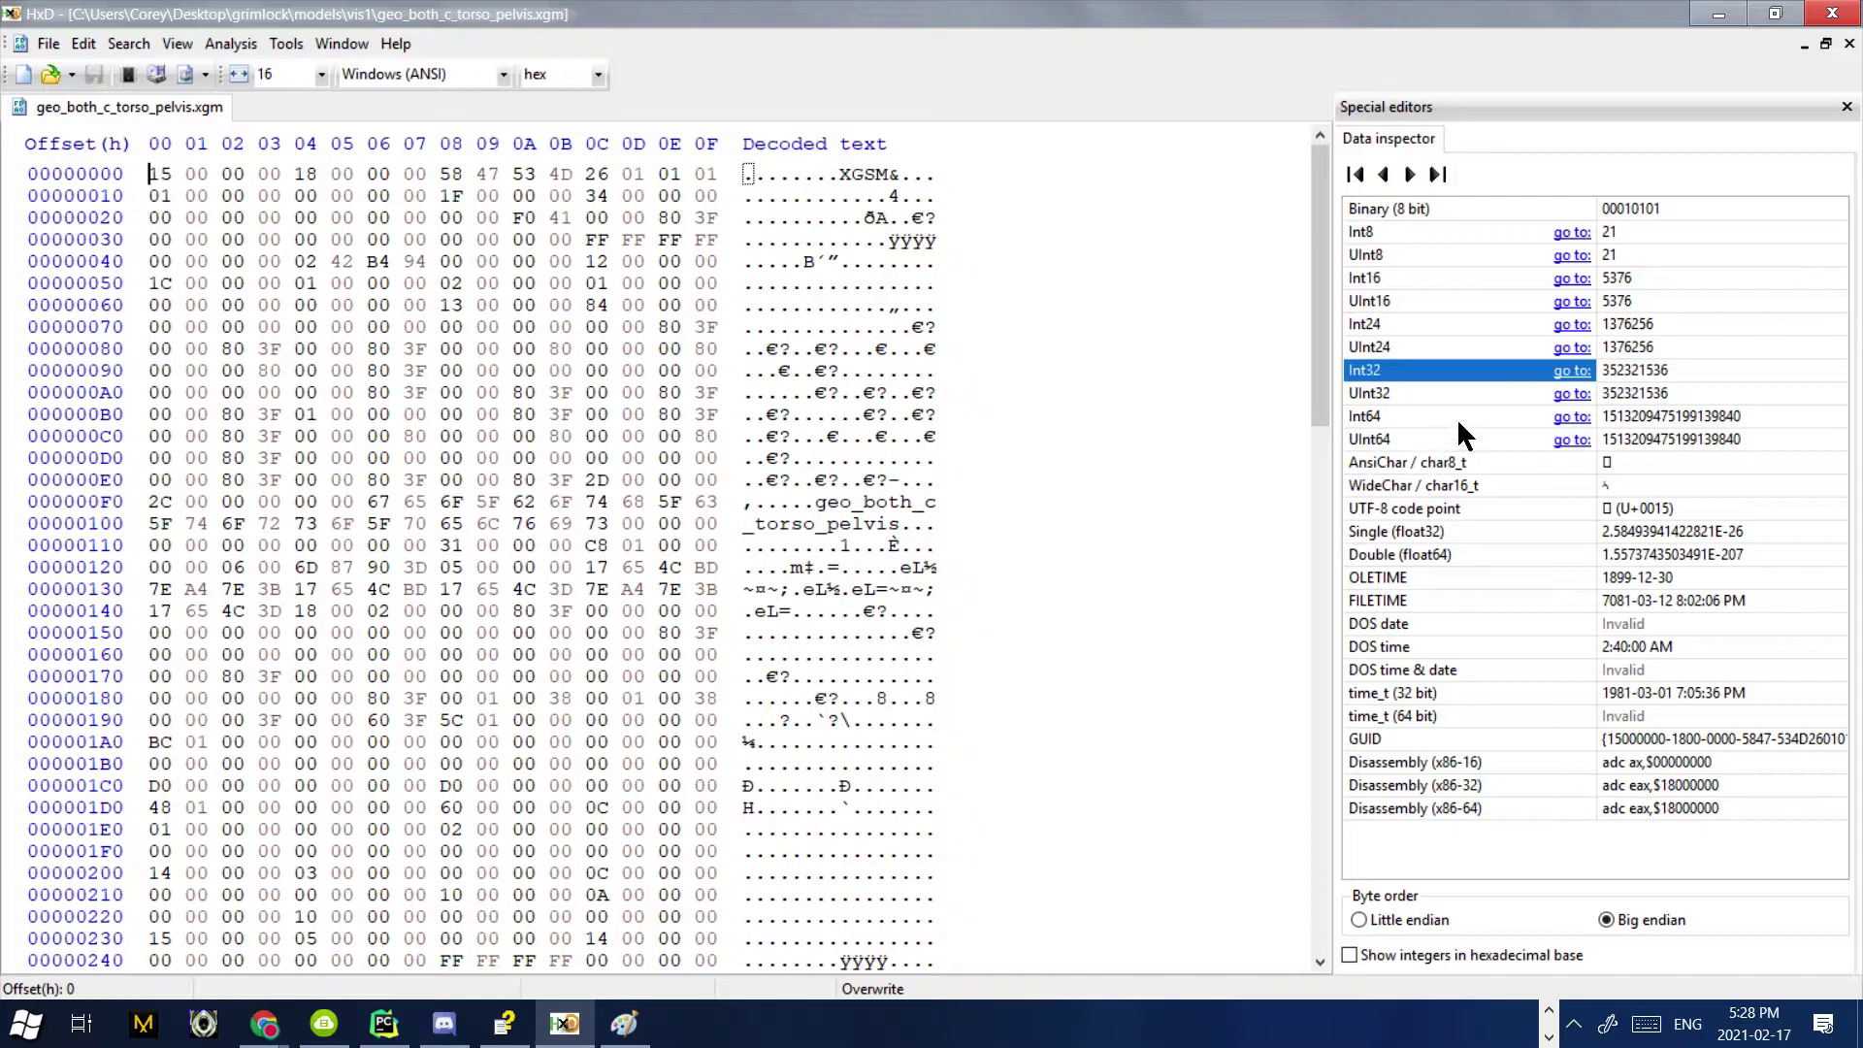
- Show which bytes the Single (float32) type covers from offset 0
{"action": "left_click", "coordinate": [1440, 532]}
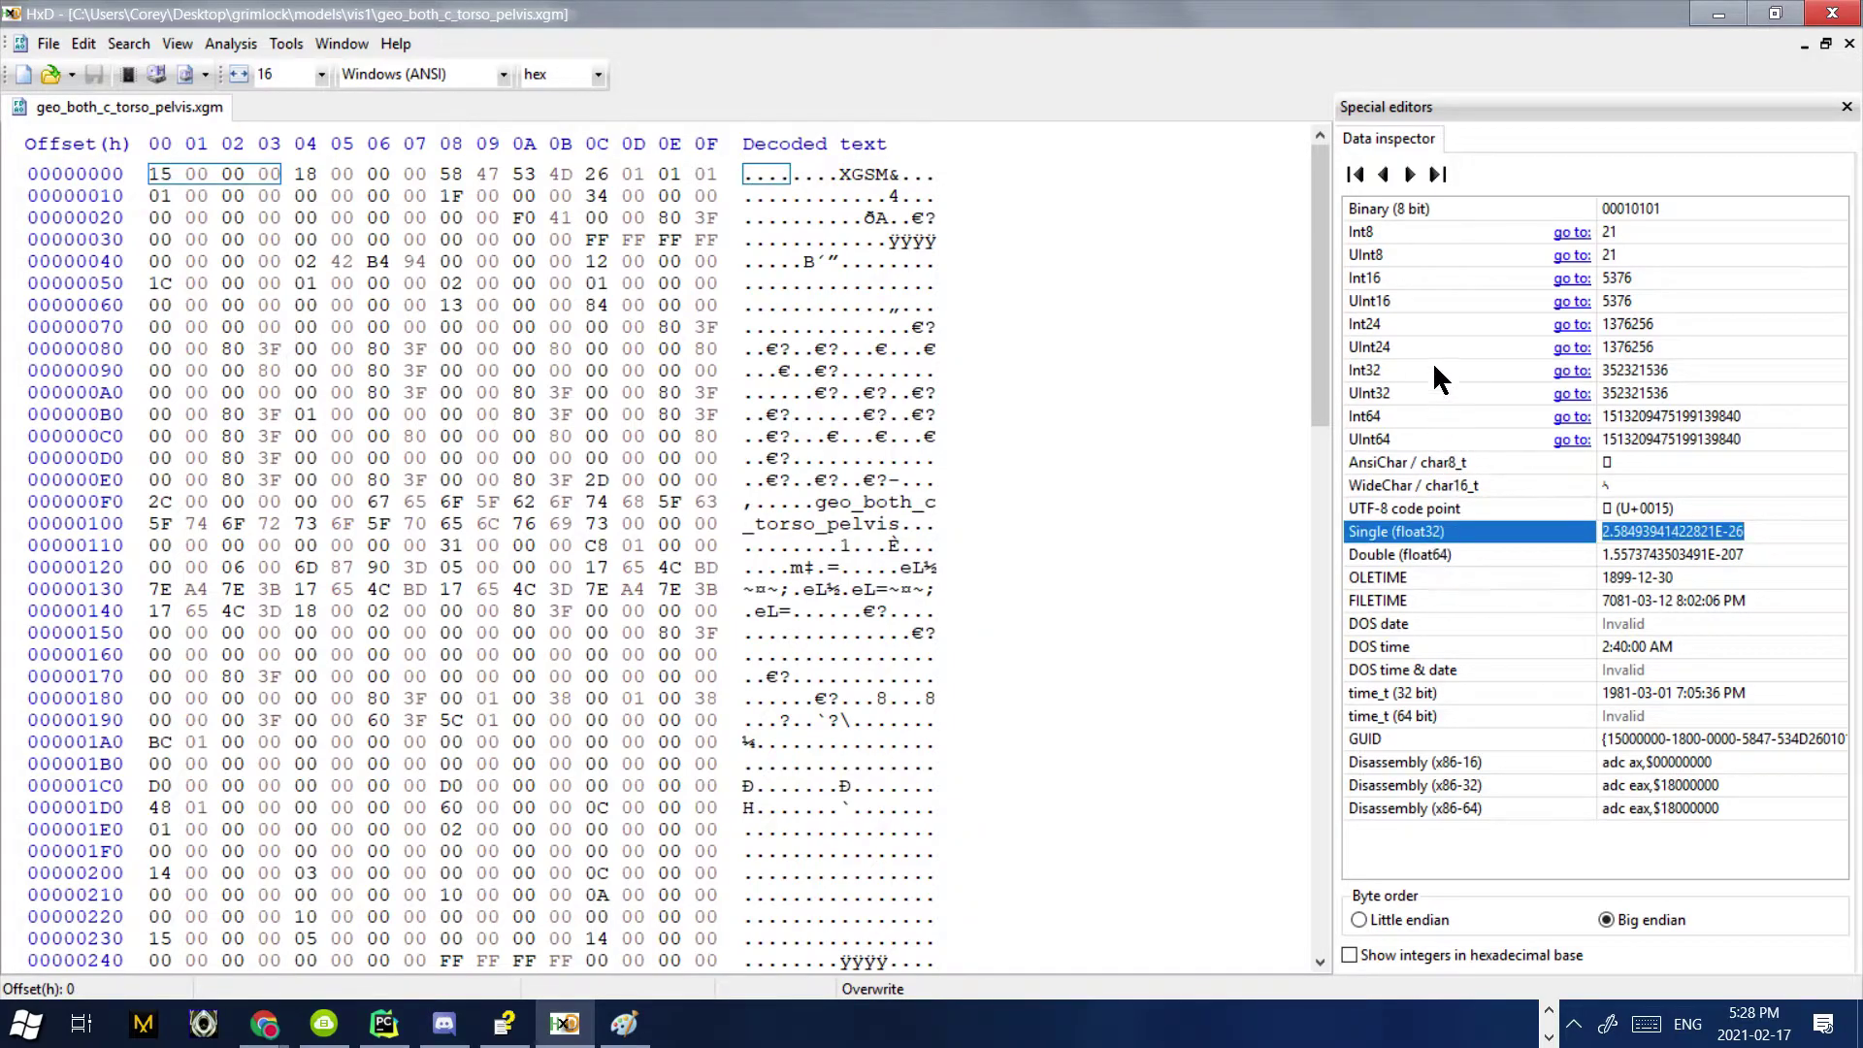